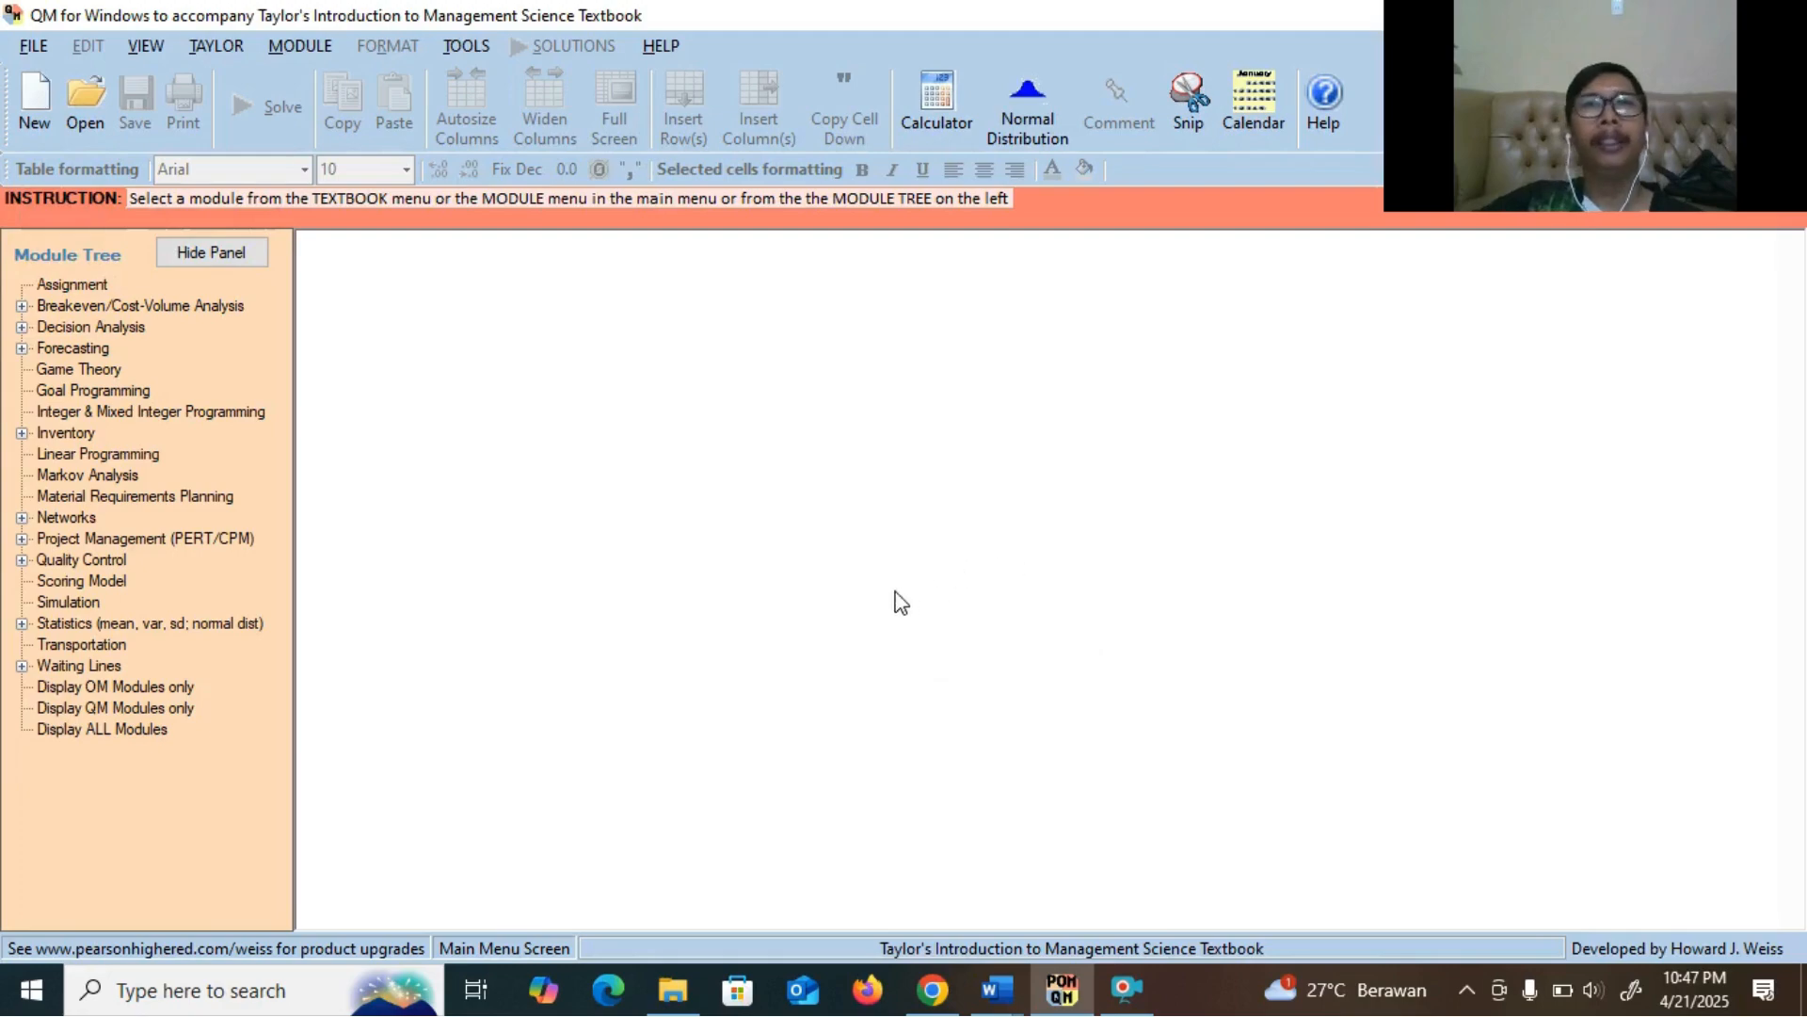
Select the Linear Programming module and start a new problem data set
left_click(300, 47)
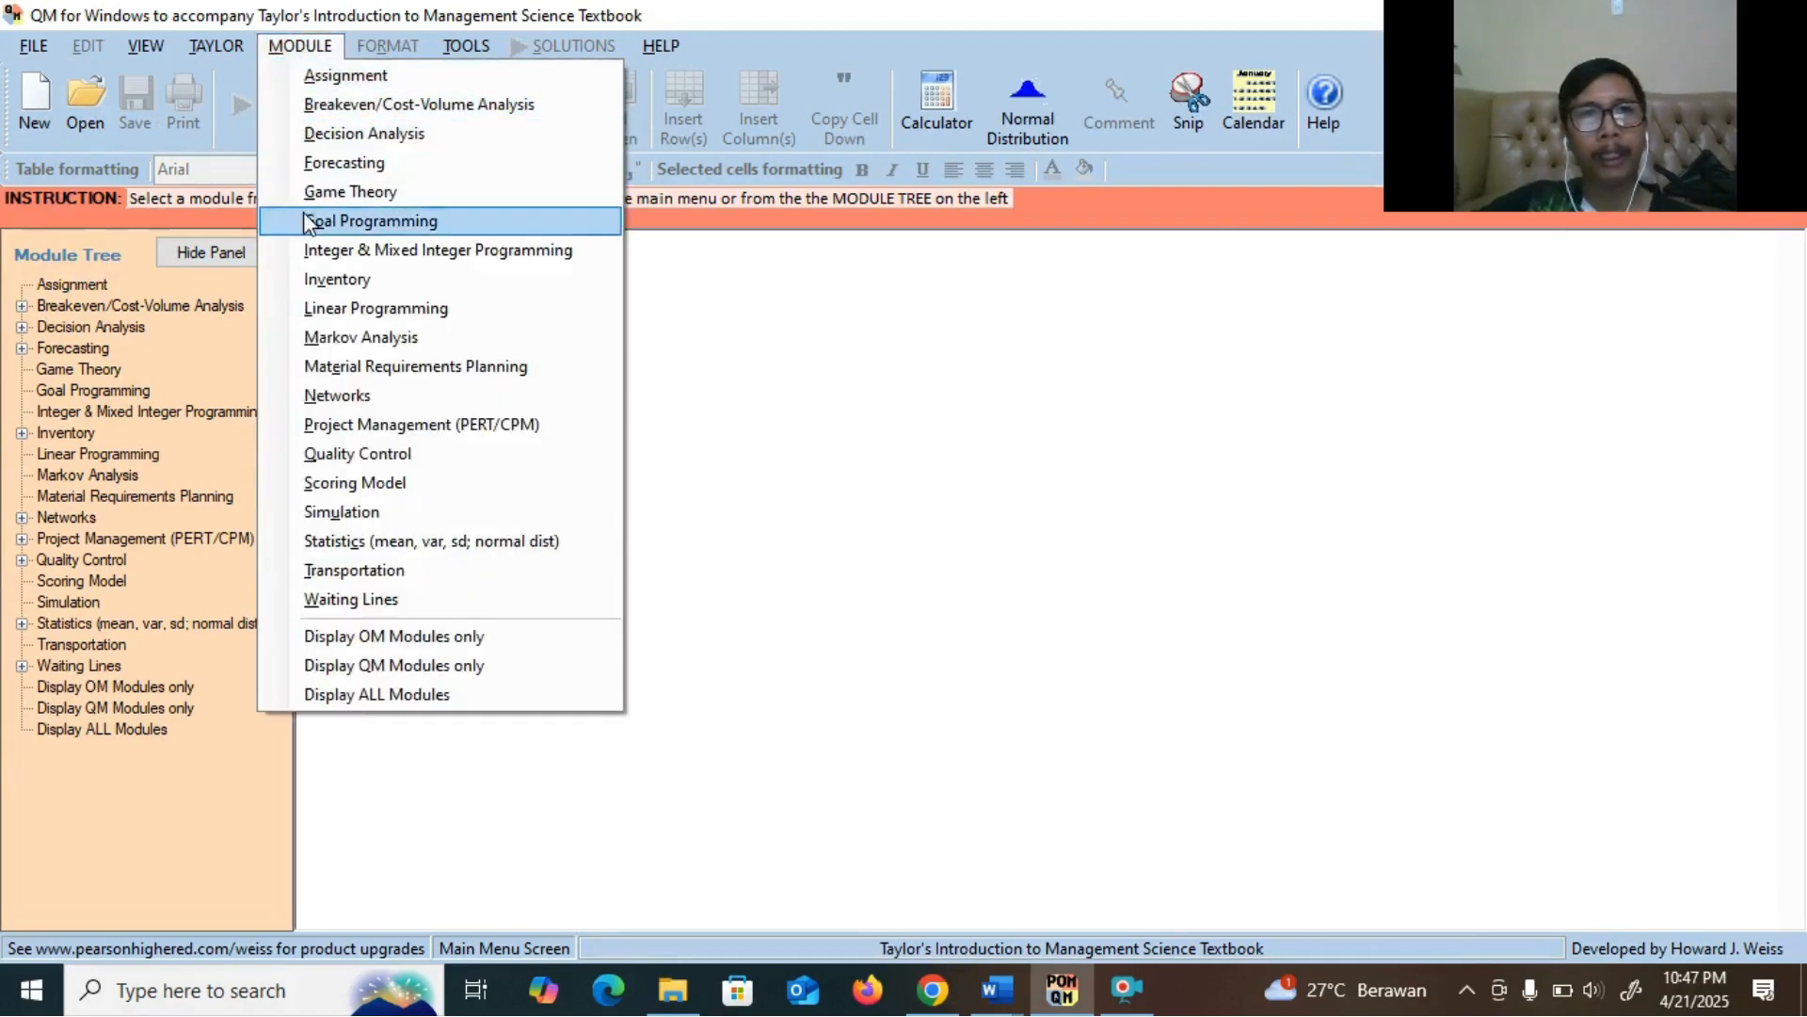
left_click(285, 311)
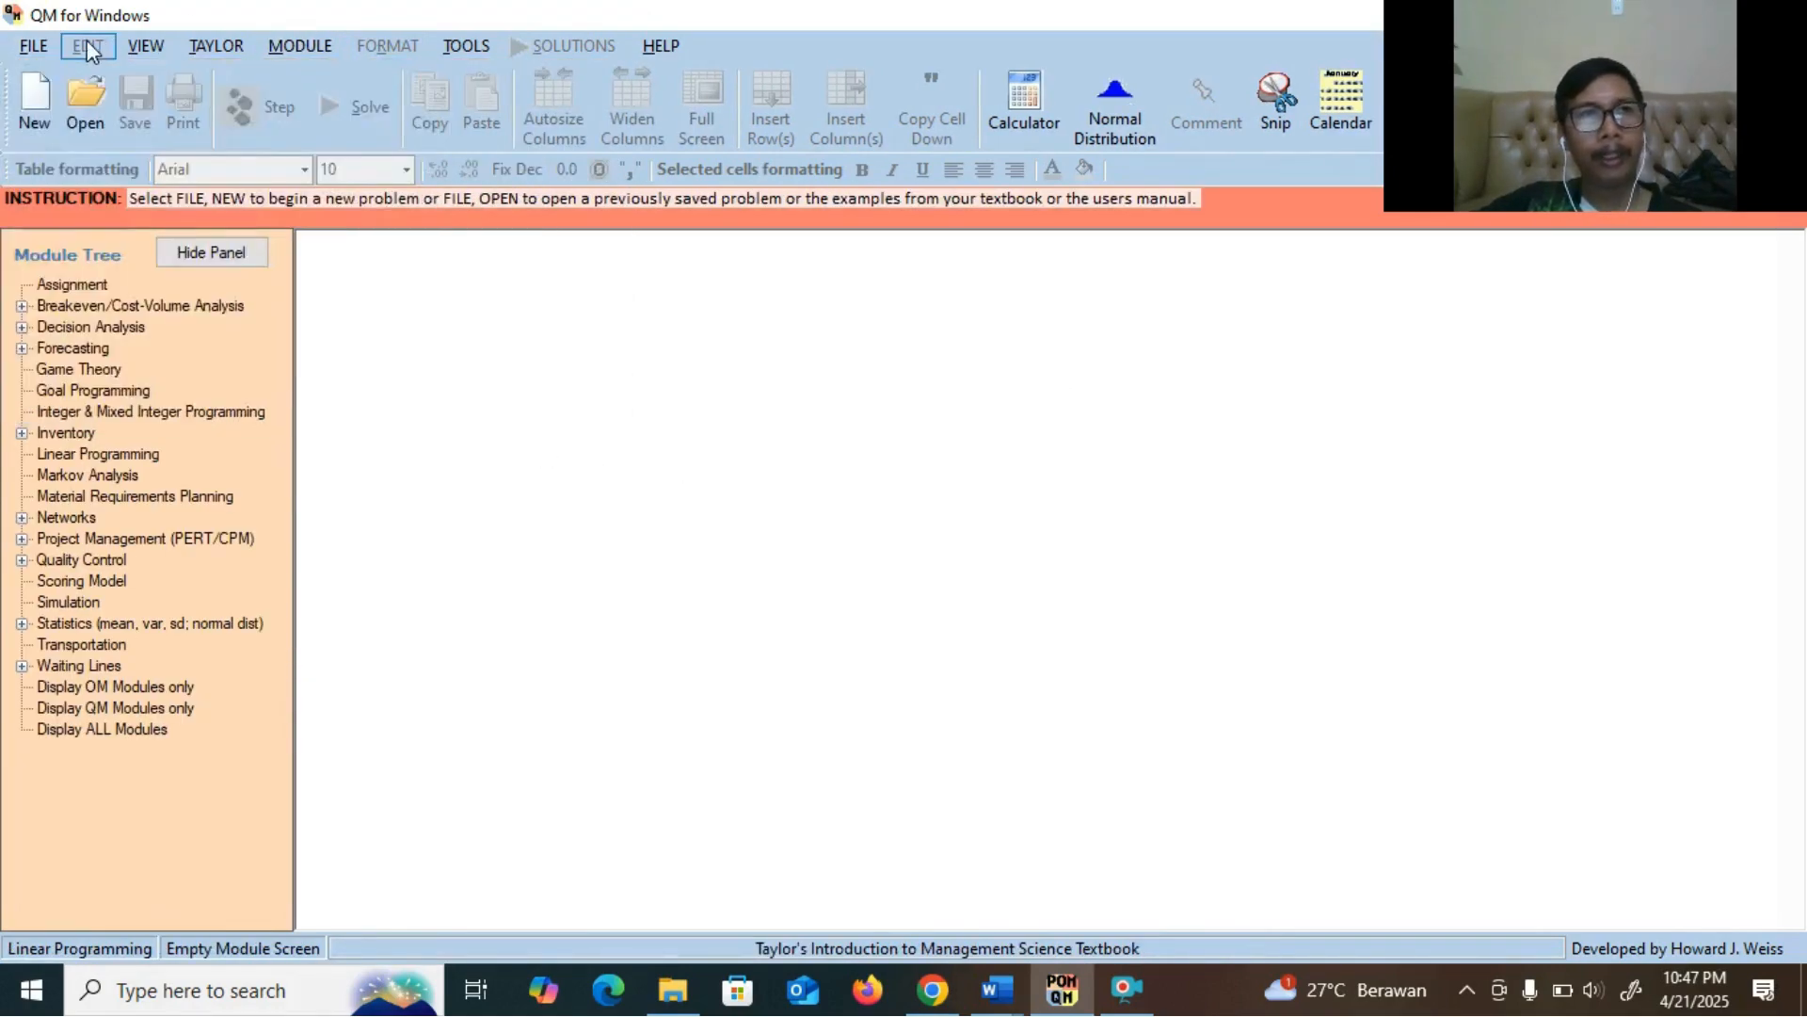
left_click(36, 46)
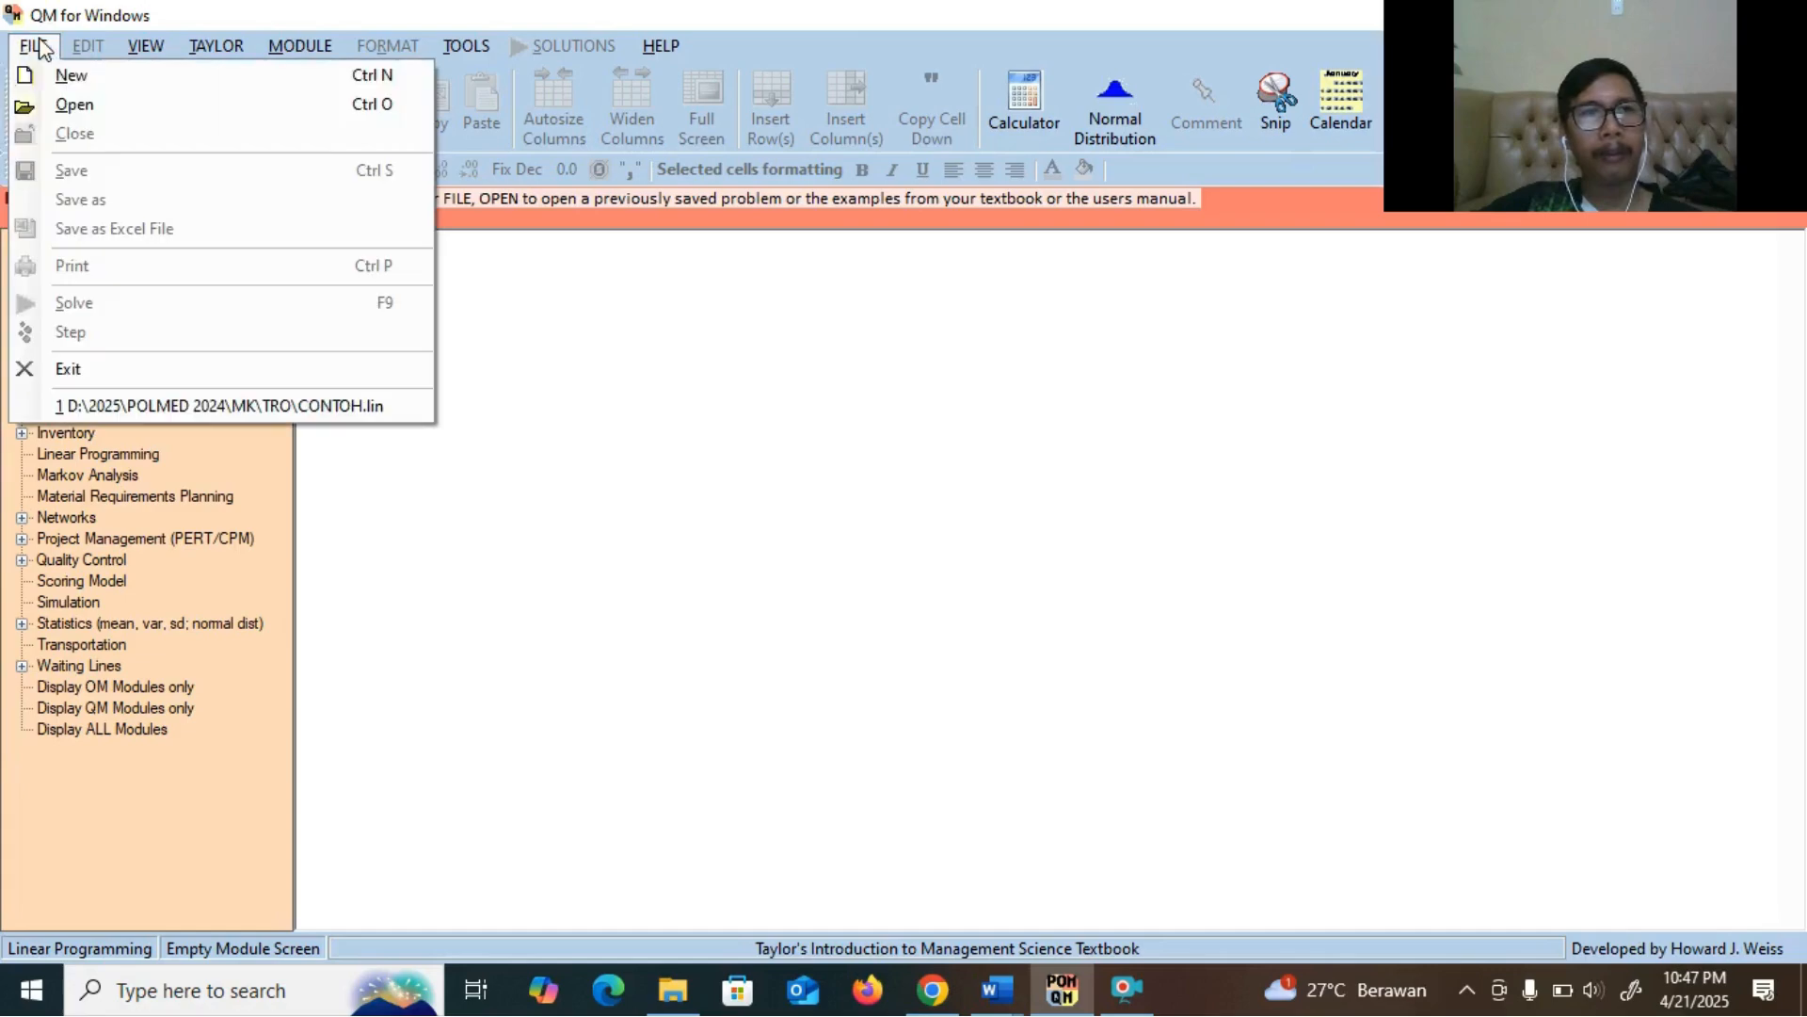
left_click(68, 77)
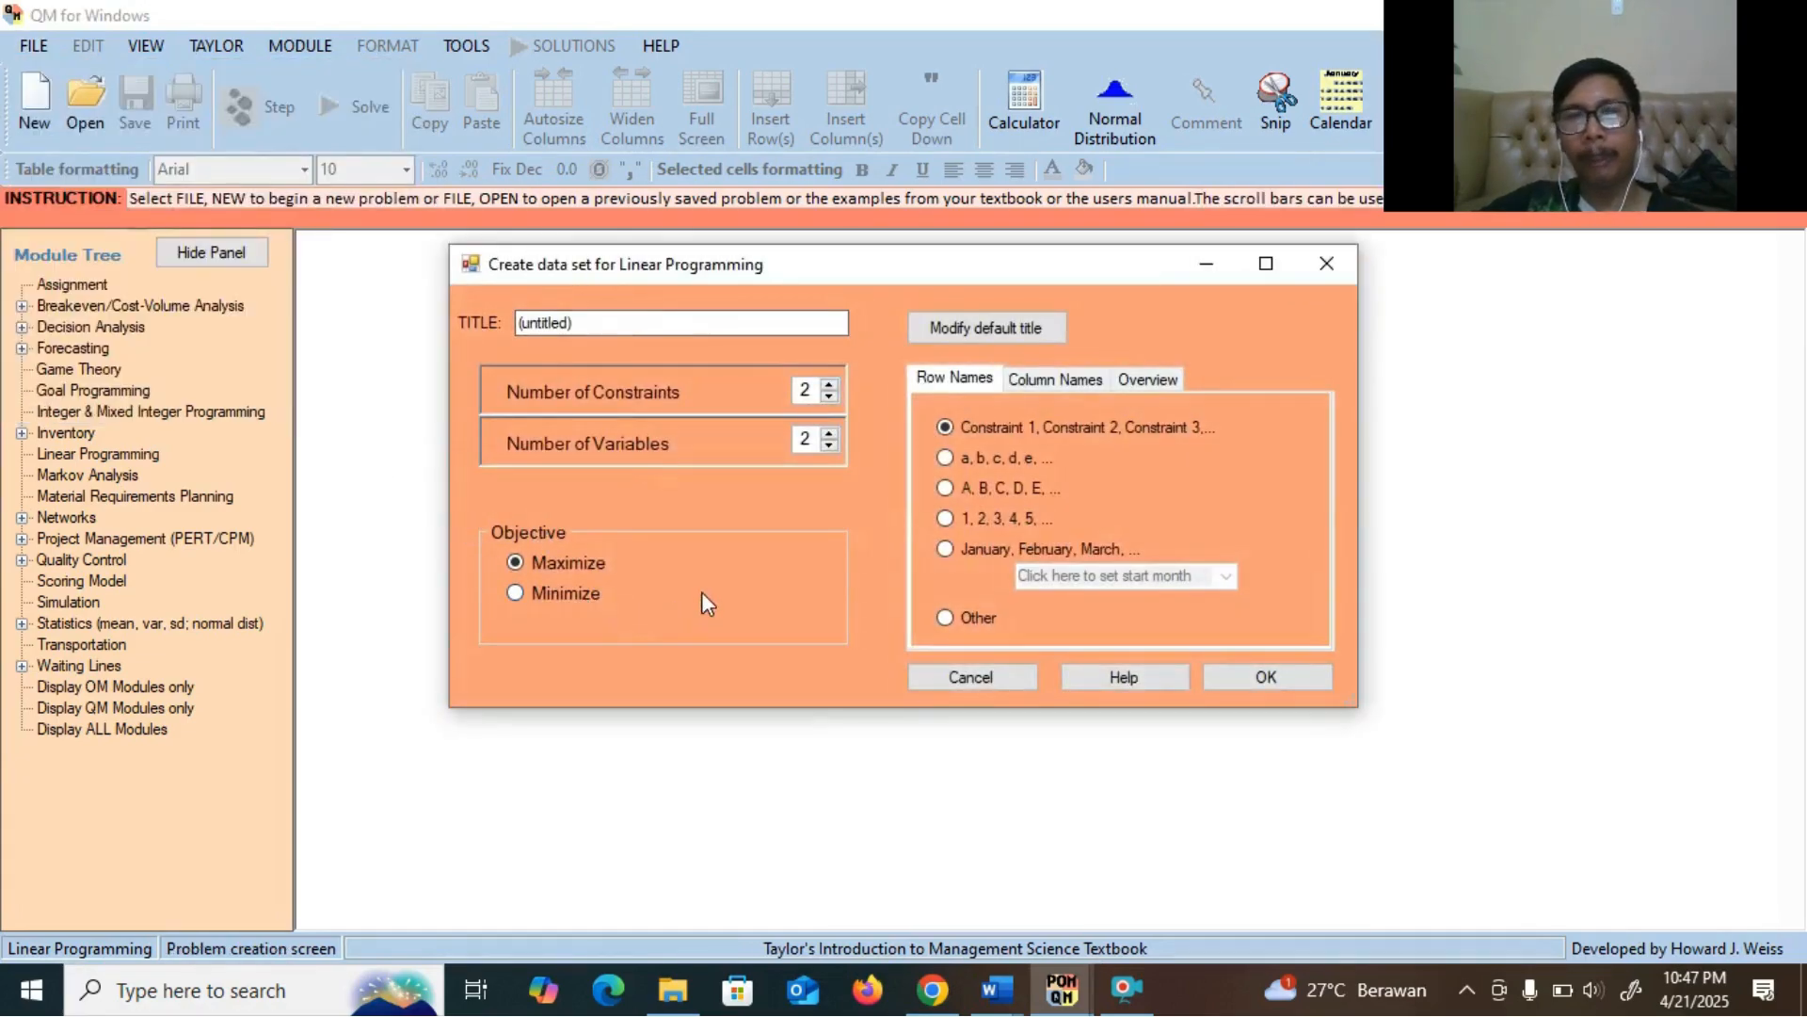
Title the data set POLMI and create it with the default two constraints, two variables and Maximize objective
left_click_drag(593, 325, 484, 309)
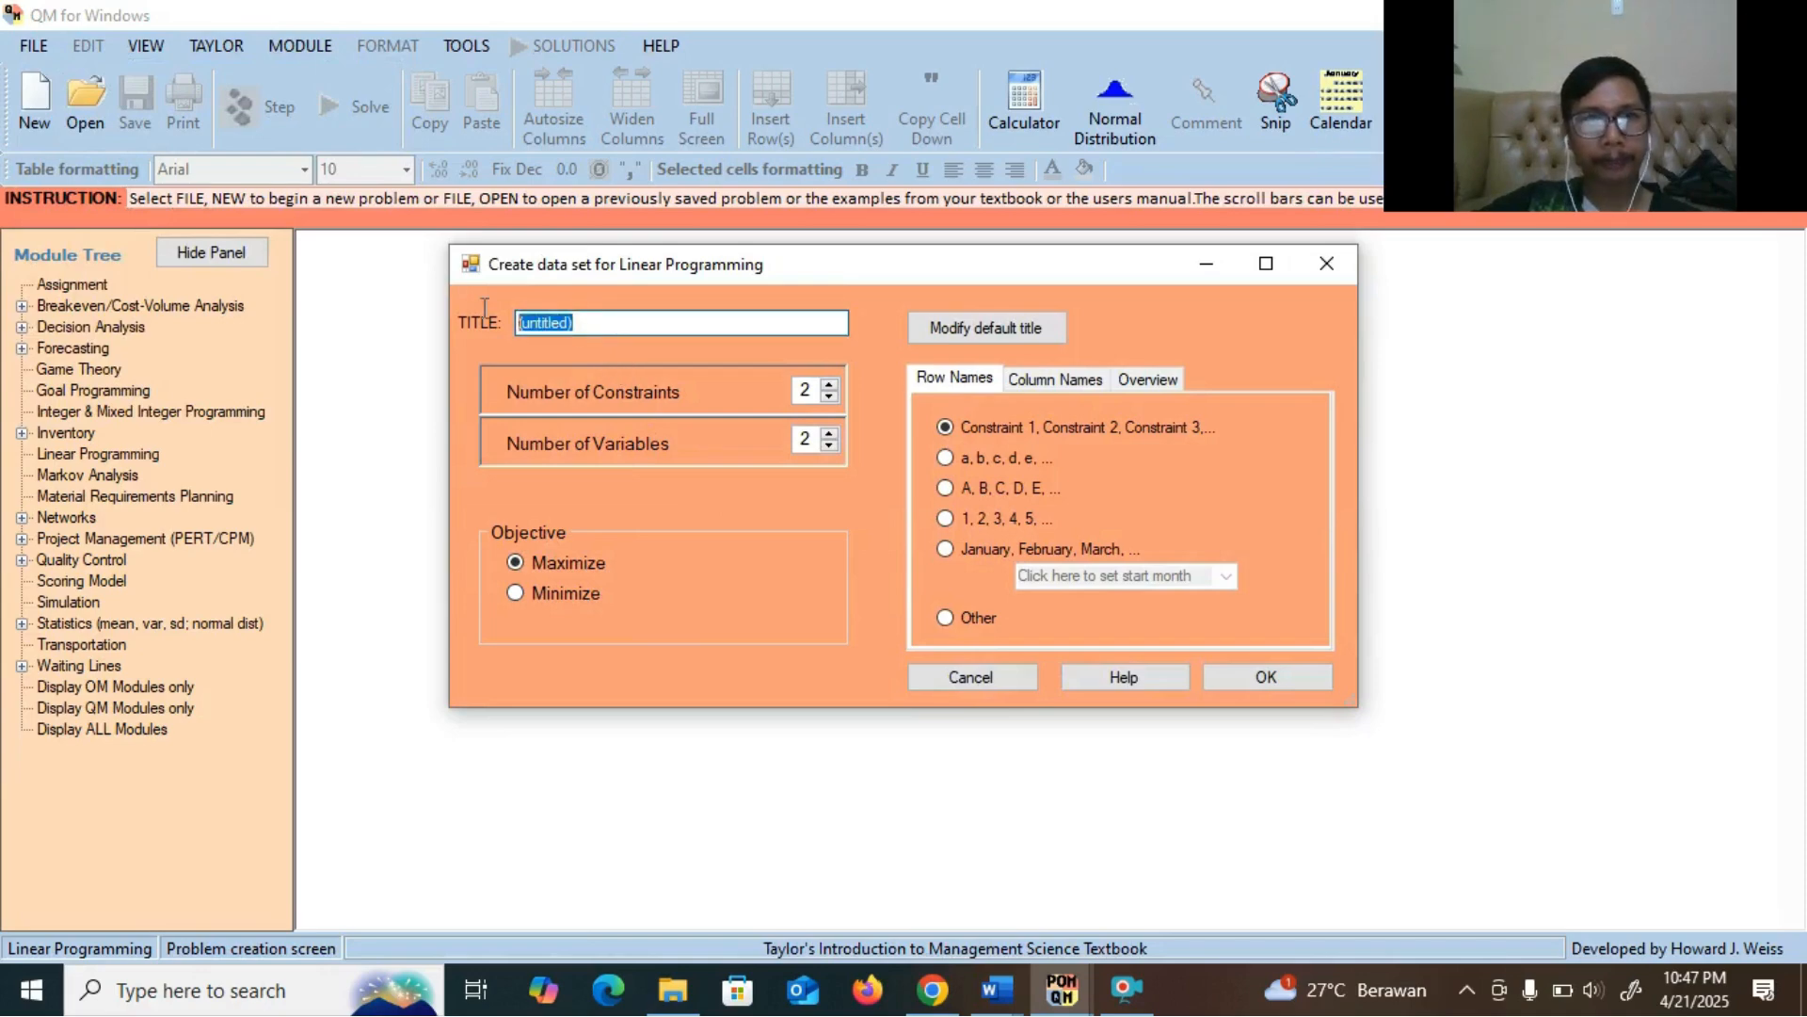
key("BackSpace")
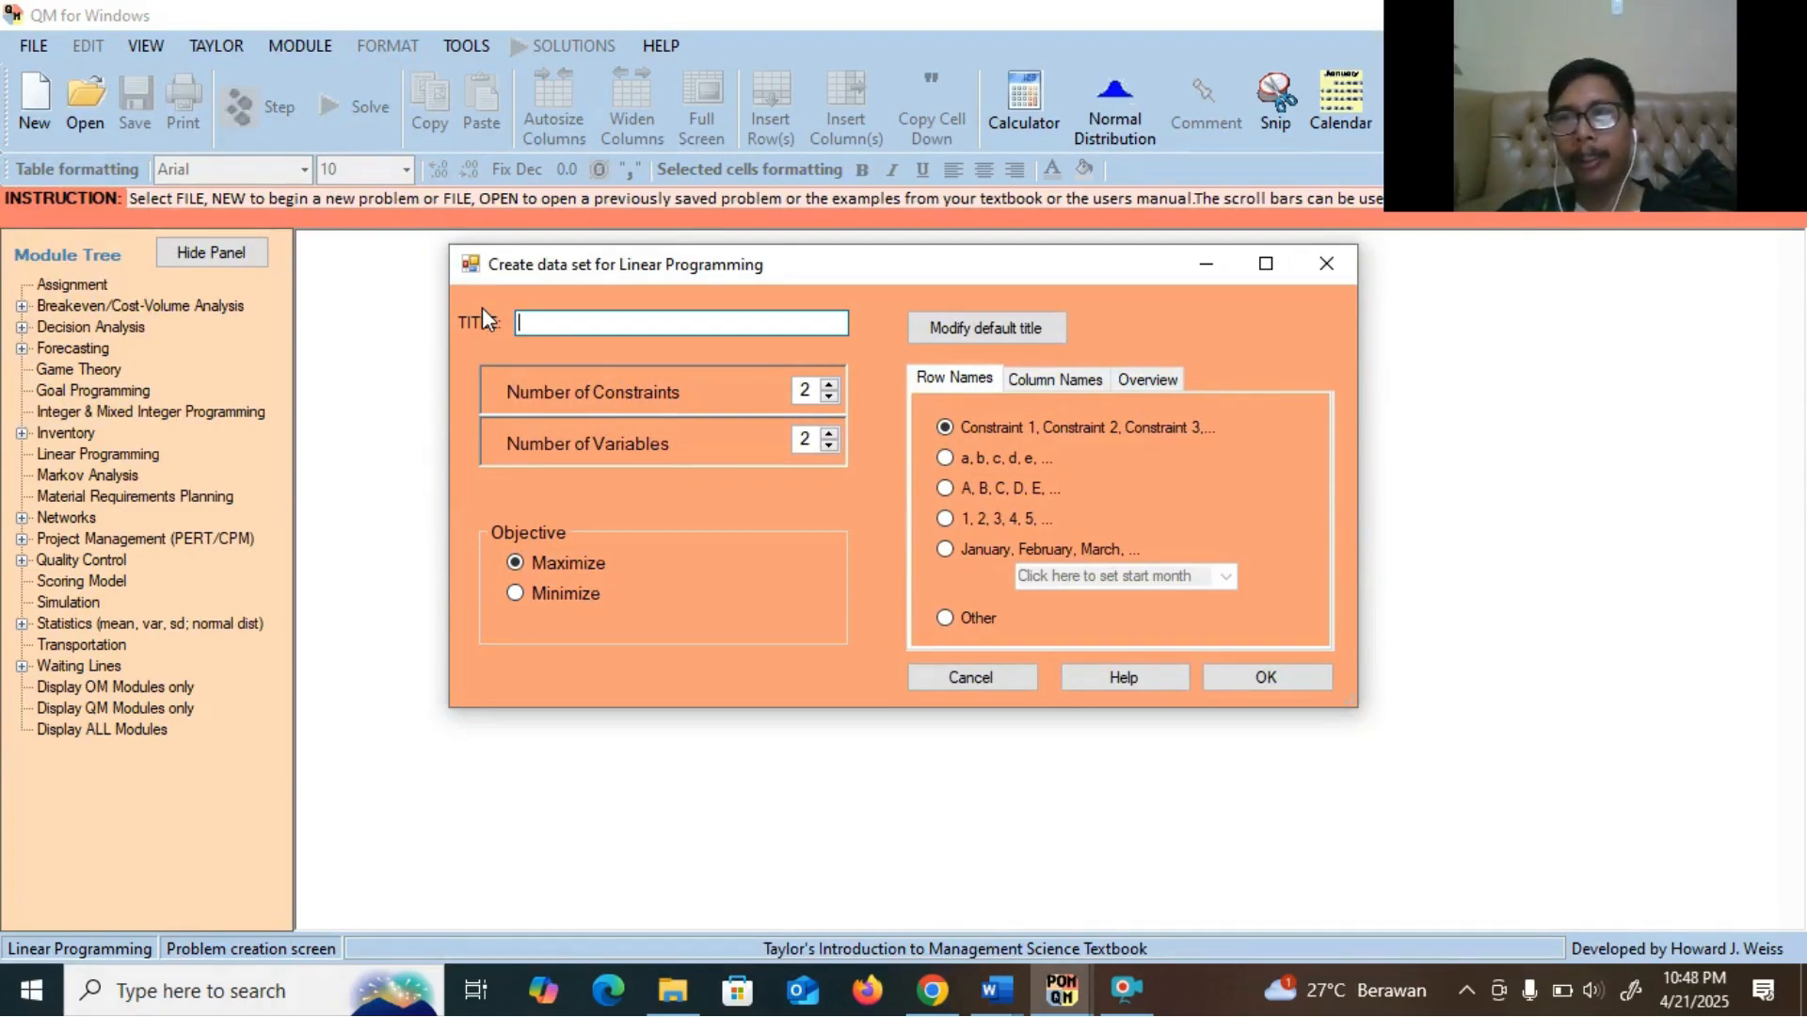
type("POLMI")
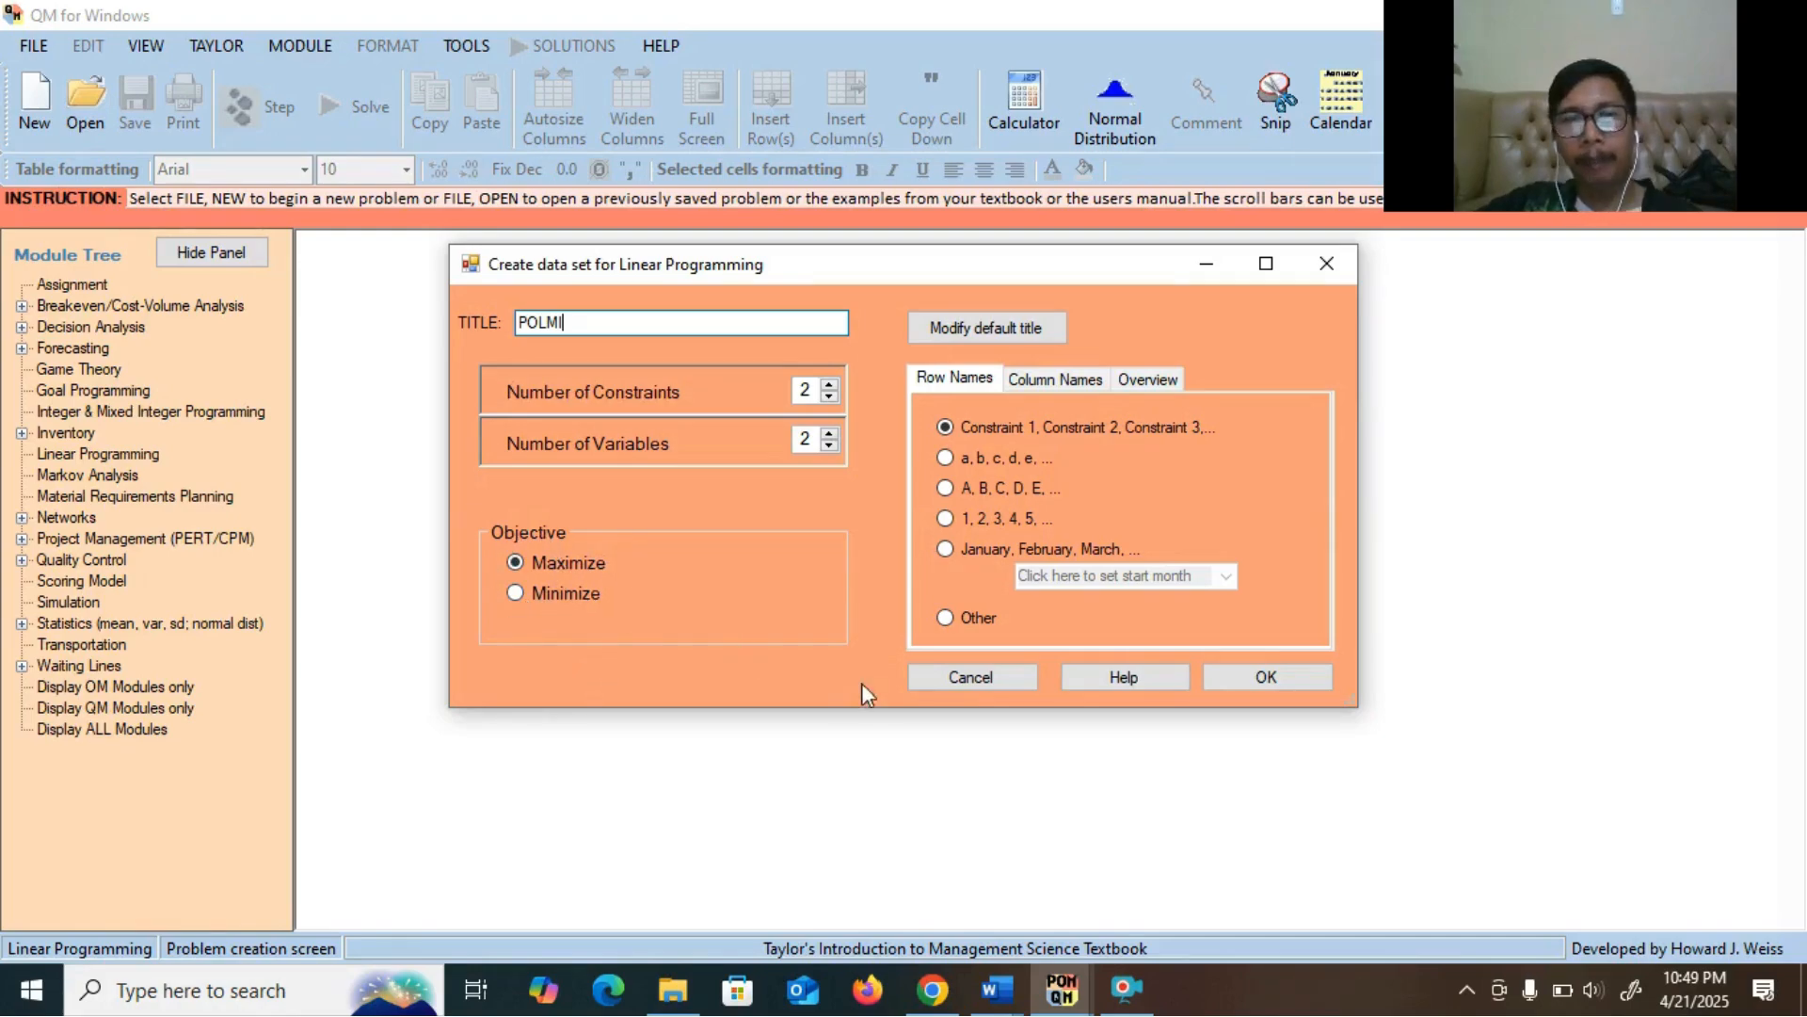
left_click(1263, 680)
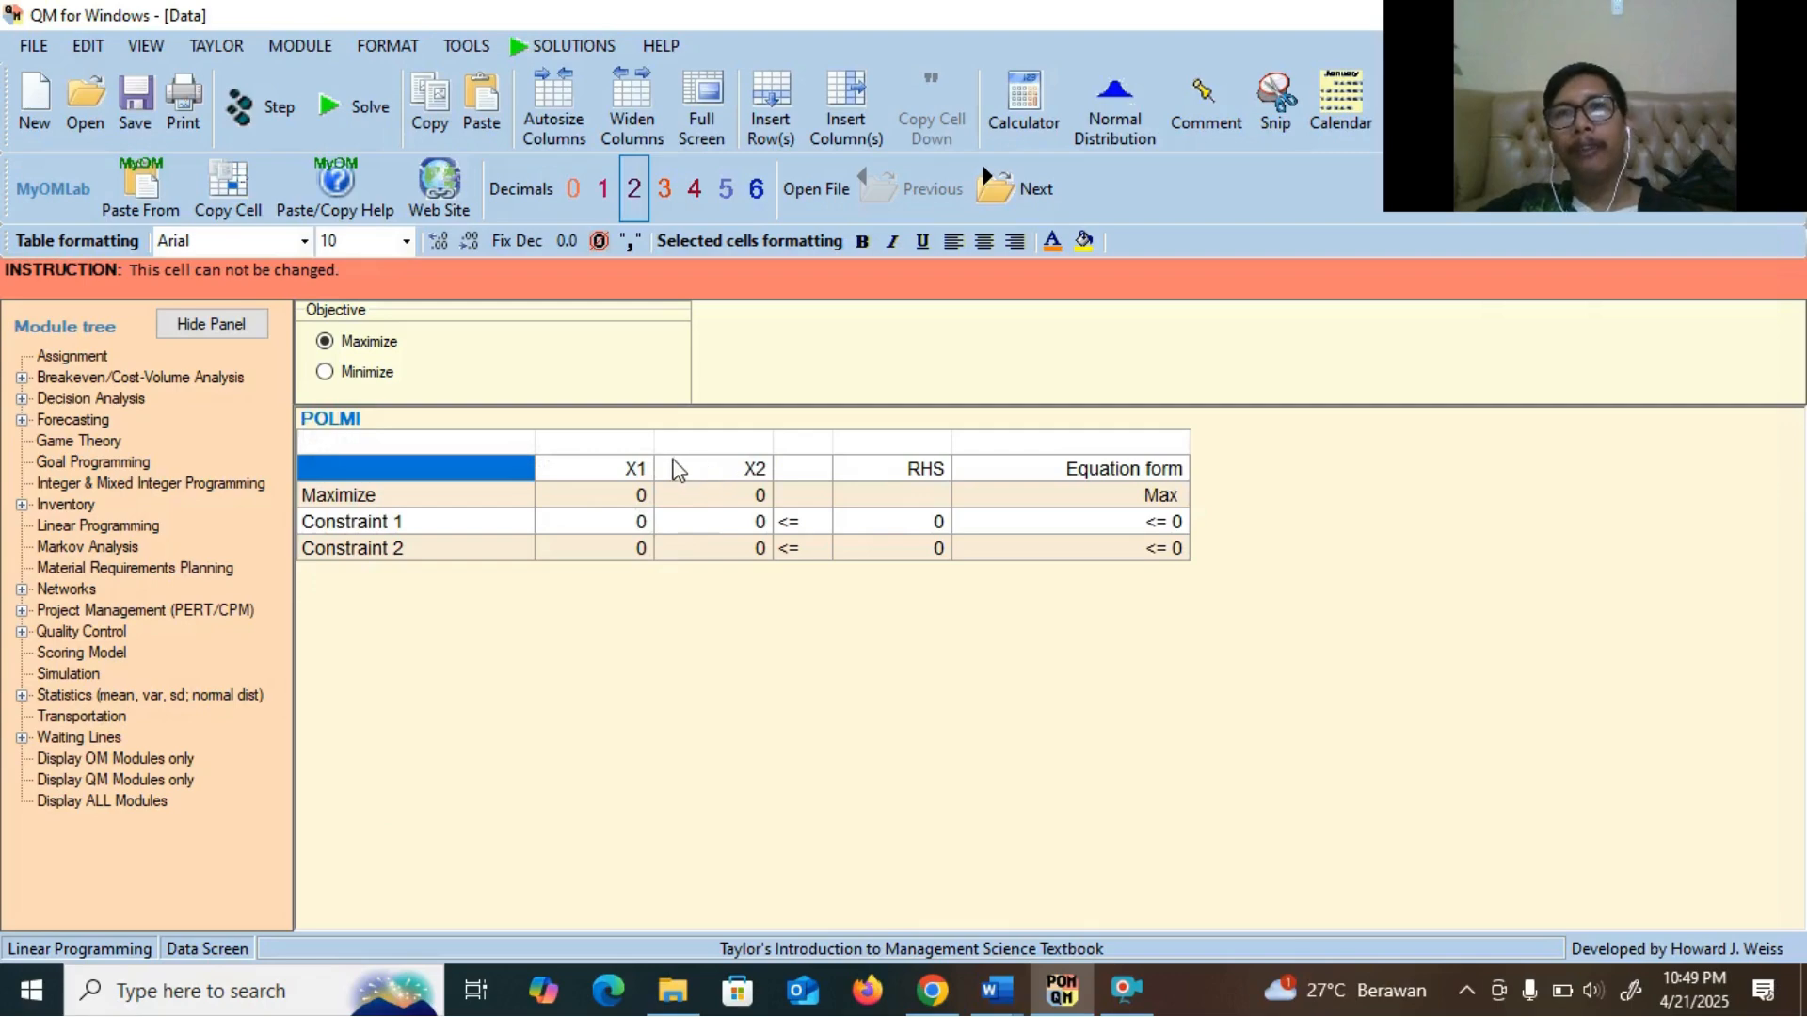
Examine the X1 and X2 variable names and the Constraint 1 and Constraint 2 row names in the data table
left_click(635, 473)
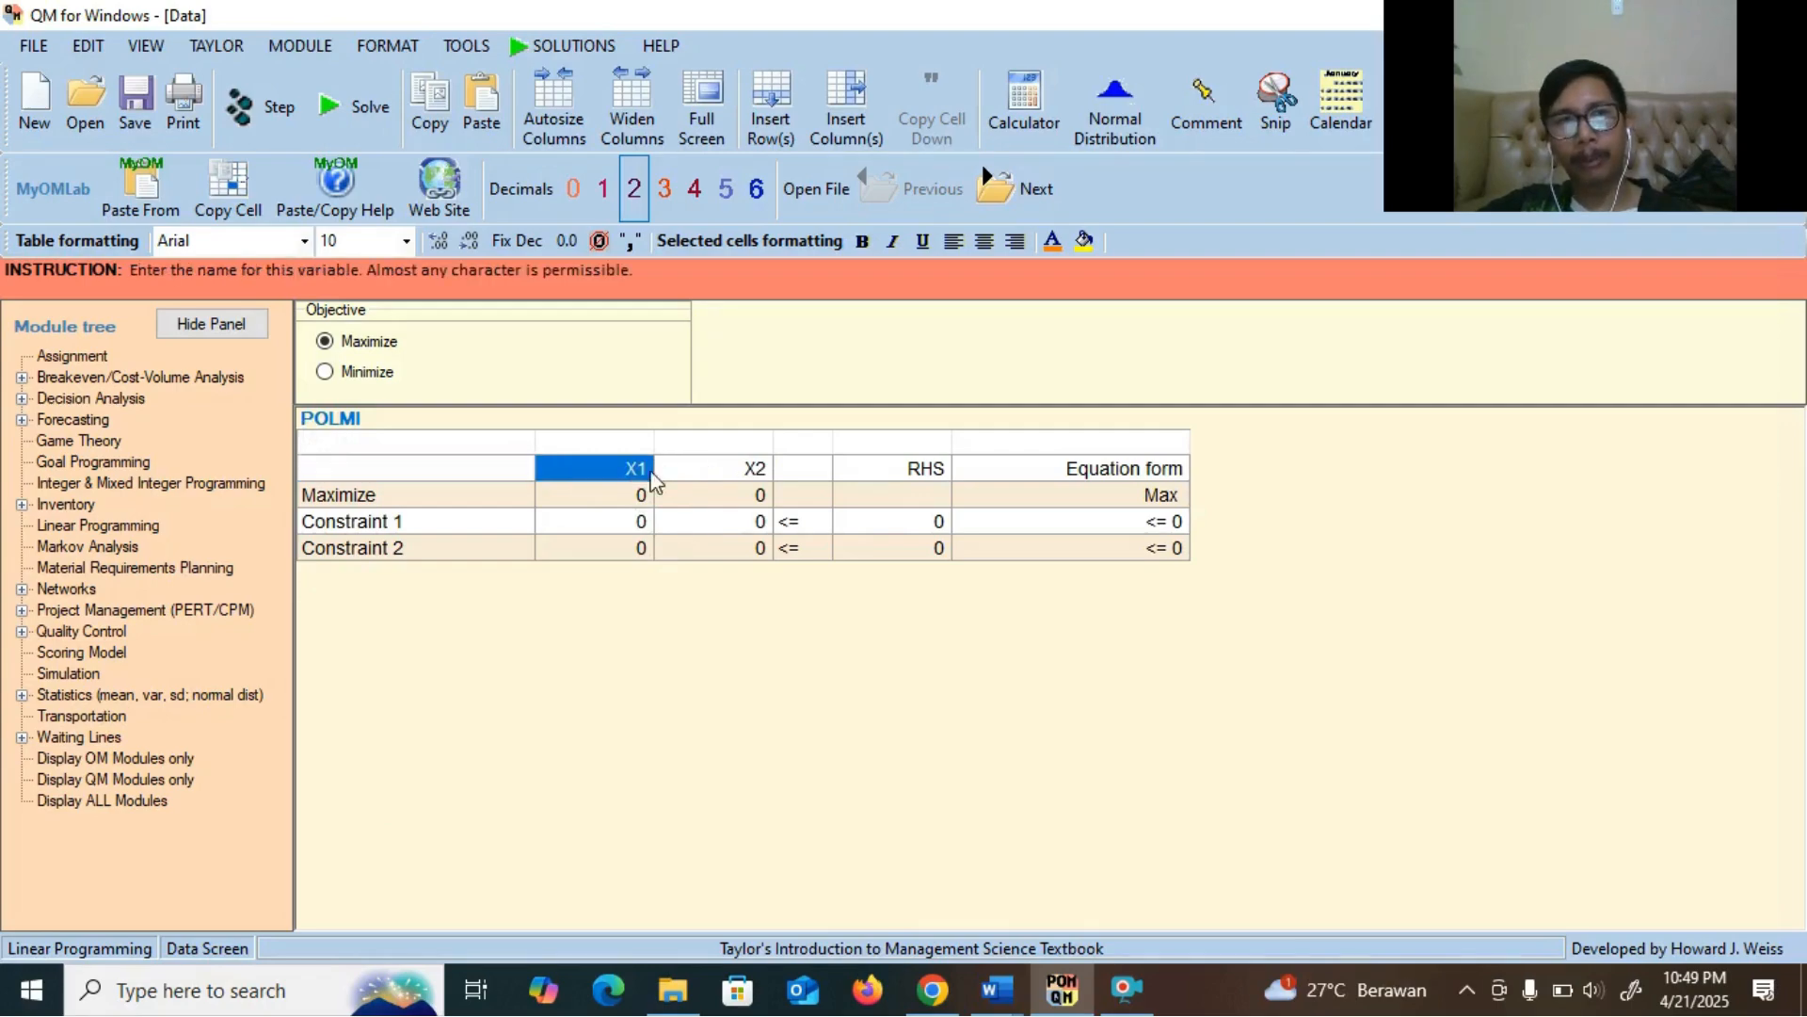
left_click(730, 473)
left_click(464, 525)
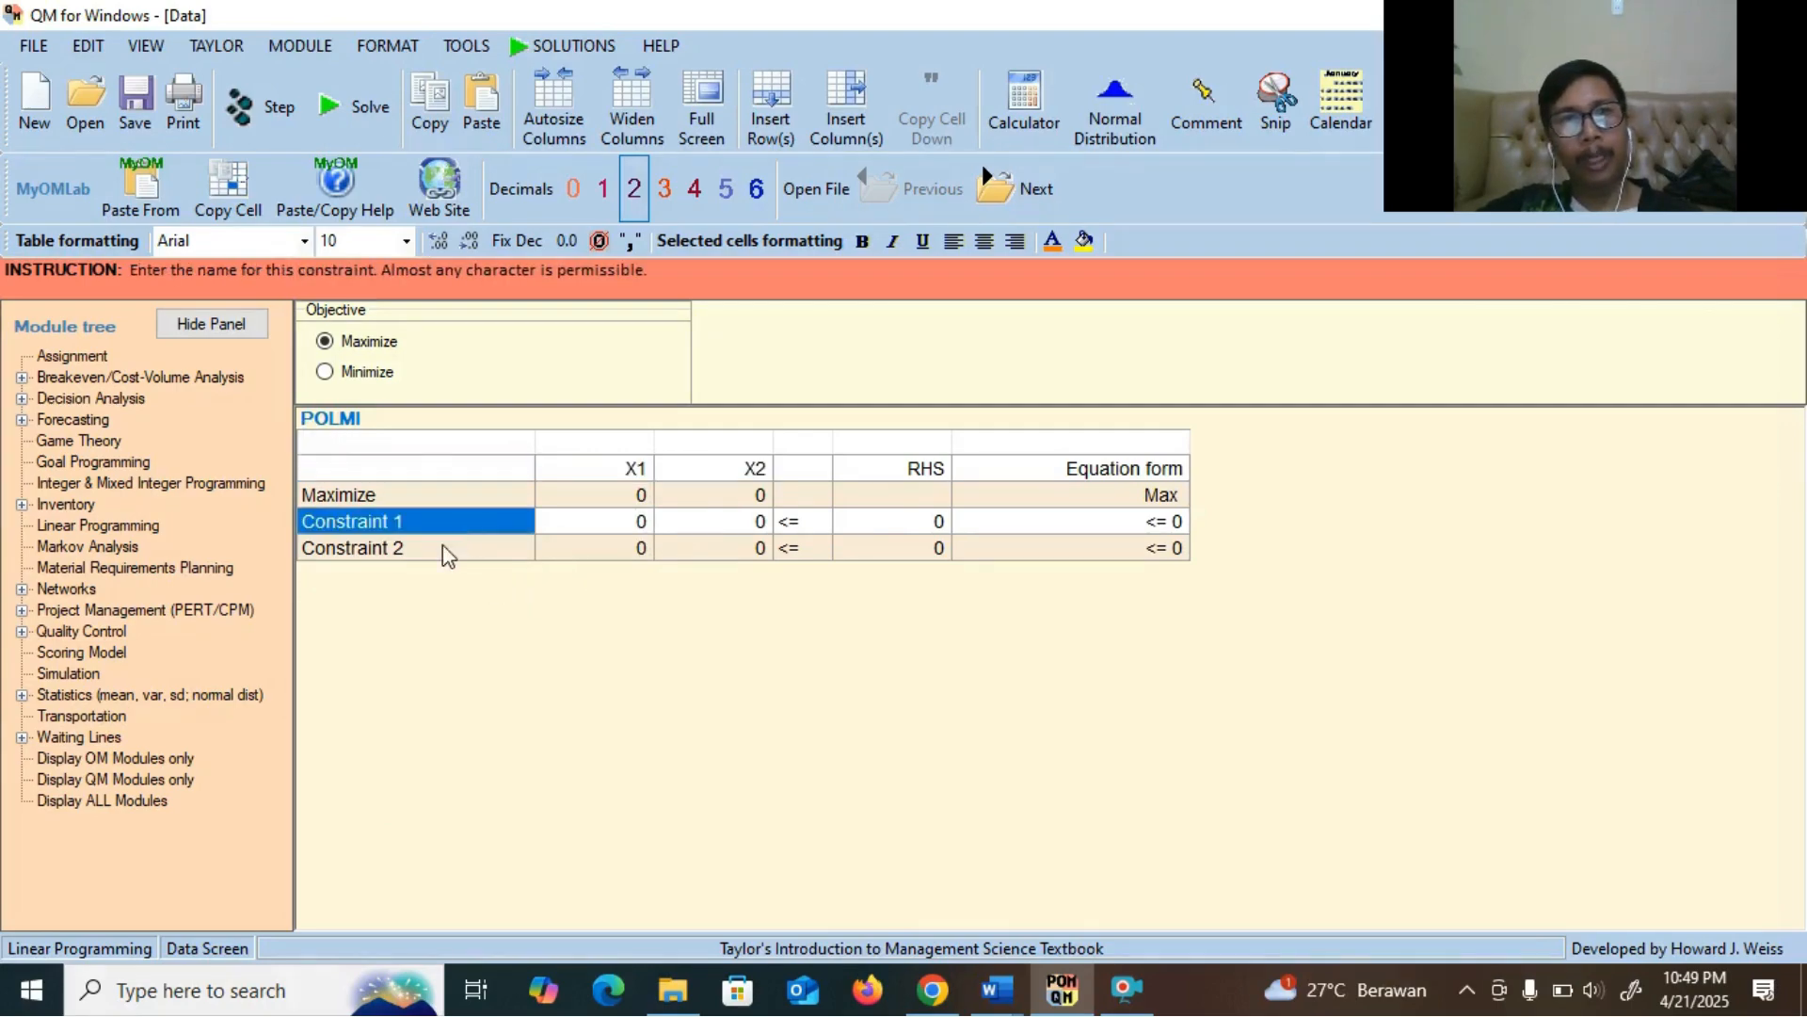
left_click(444, 553)
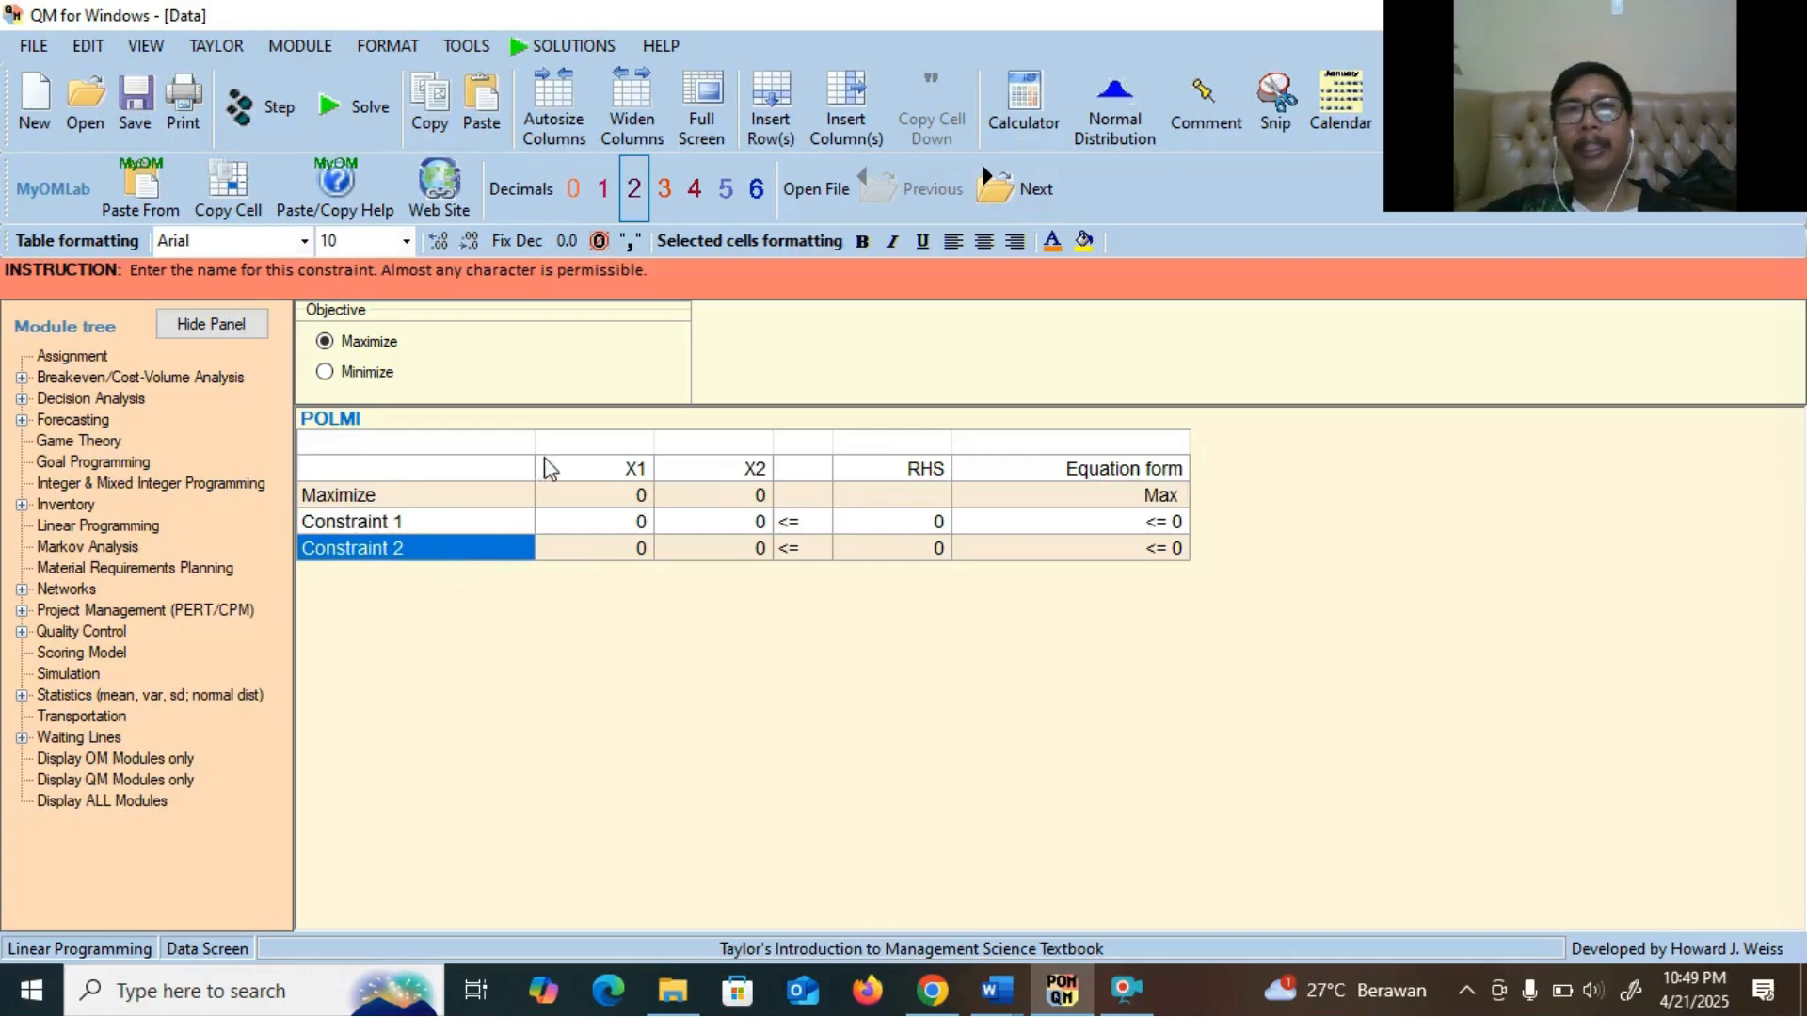
left_click(588, 471)
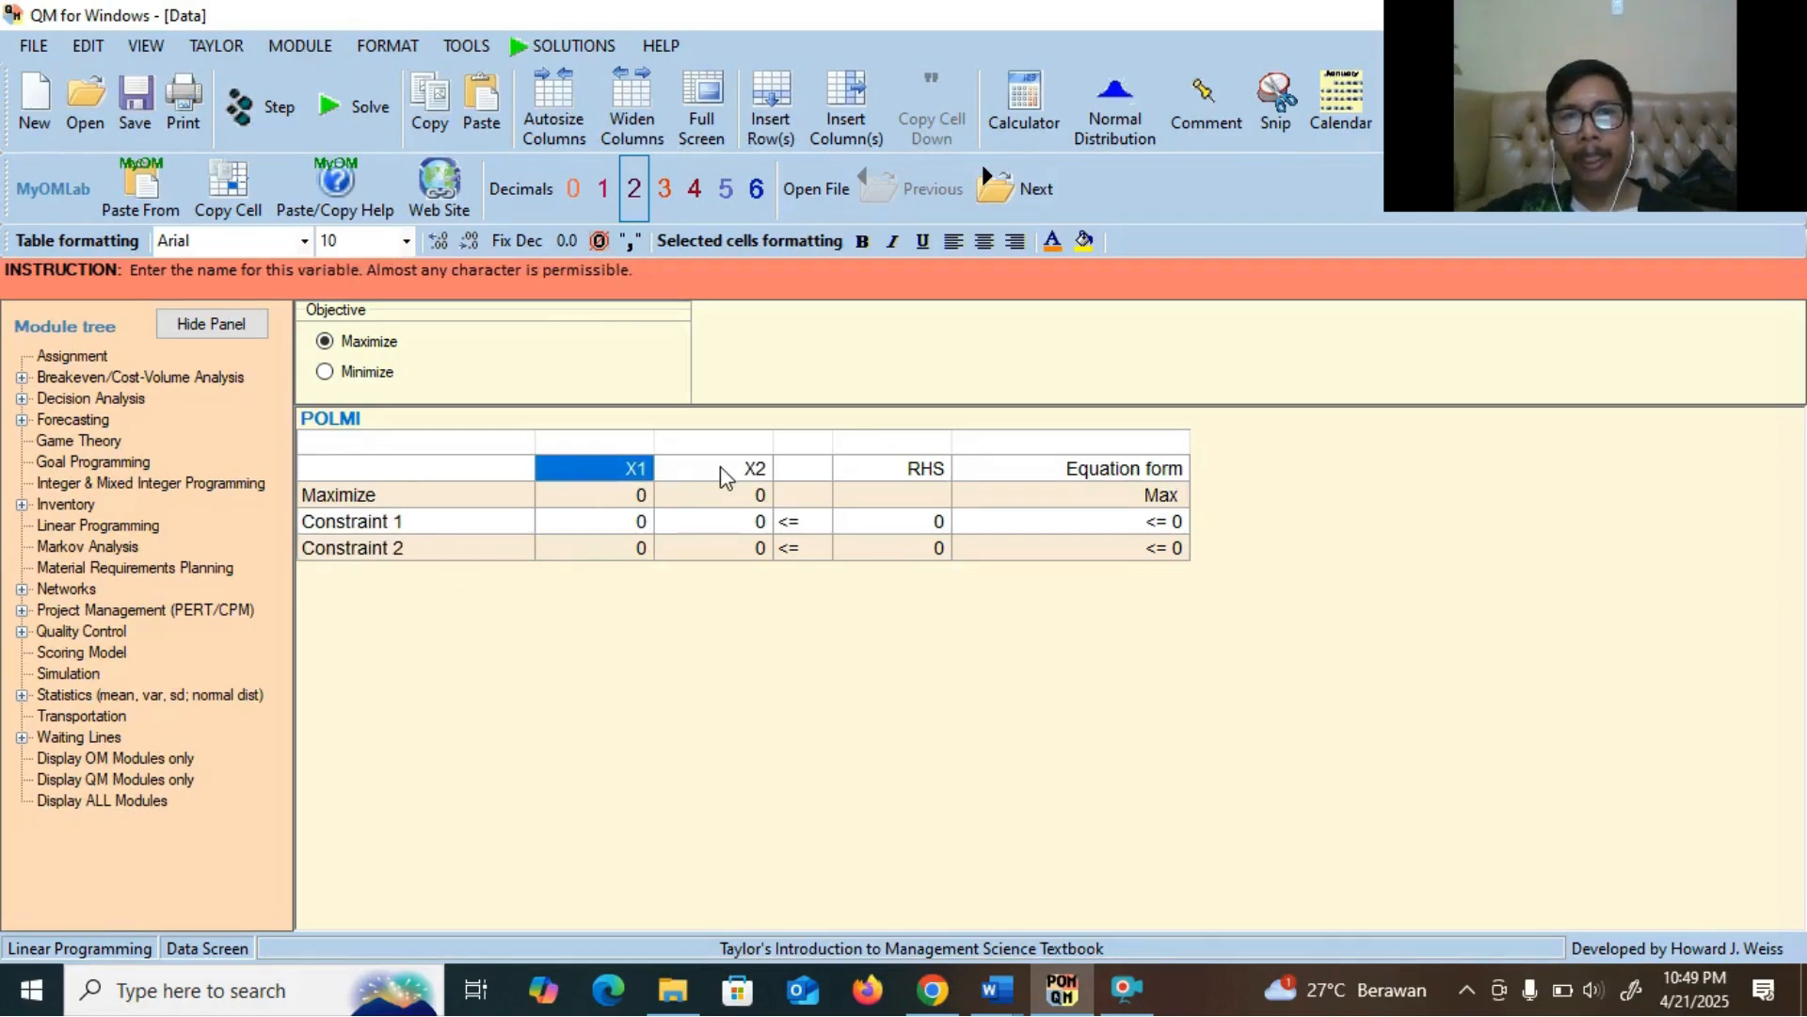
left_click(721, 473)
left_click(595, 476)
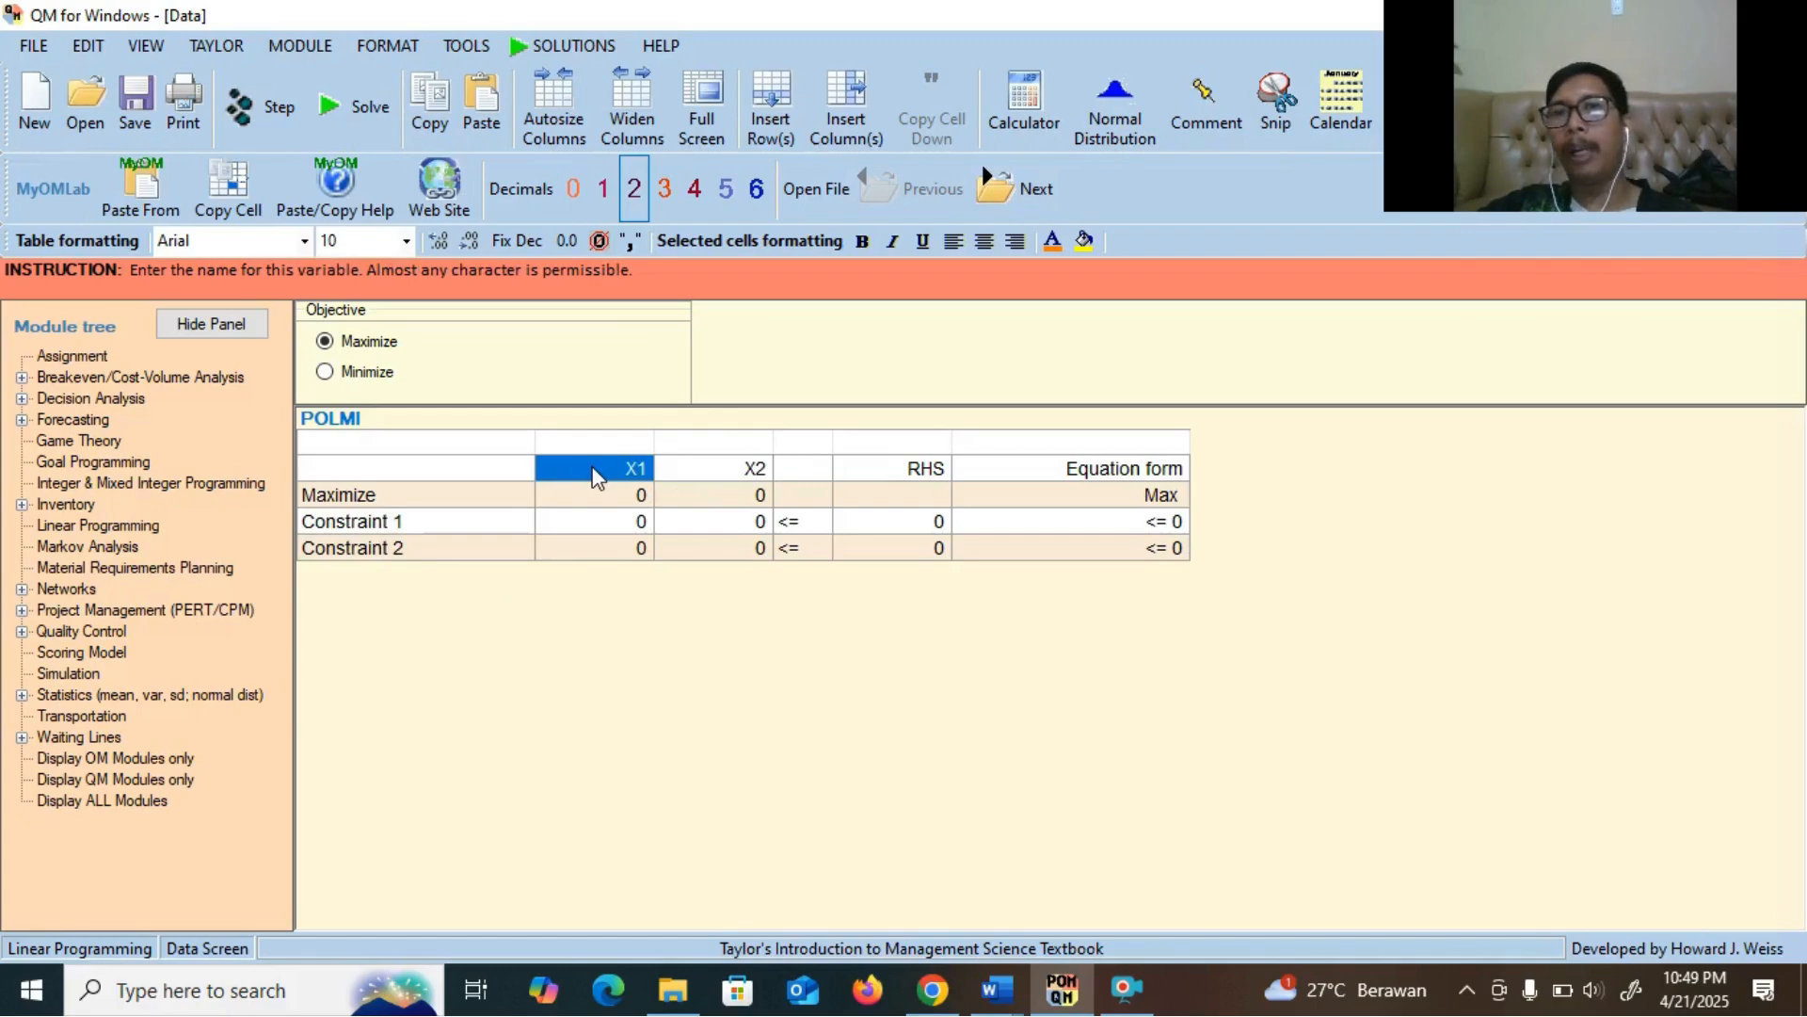
left_click(695, 474)
left_click(456, 522)
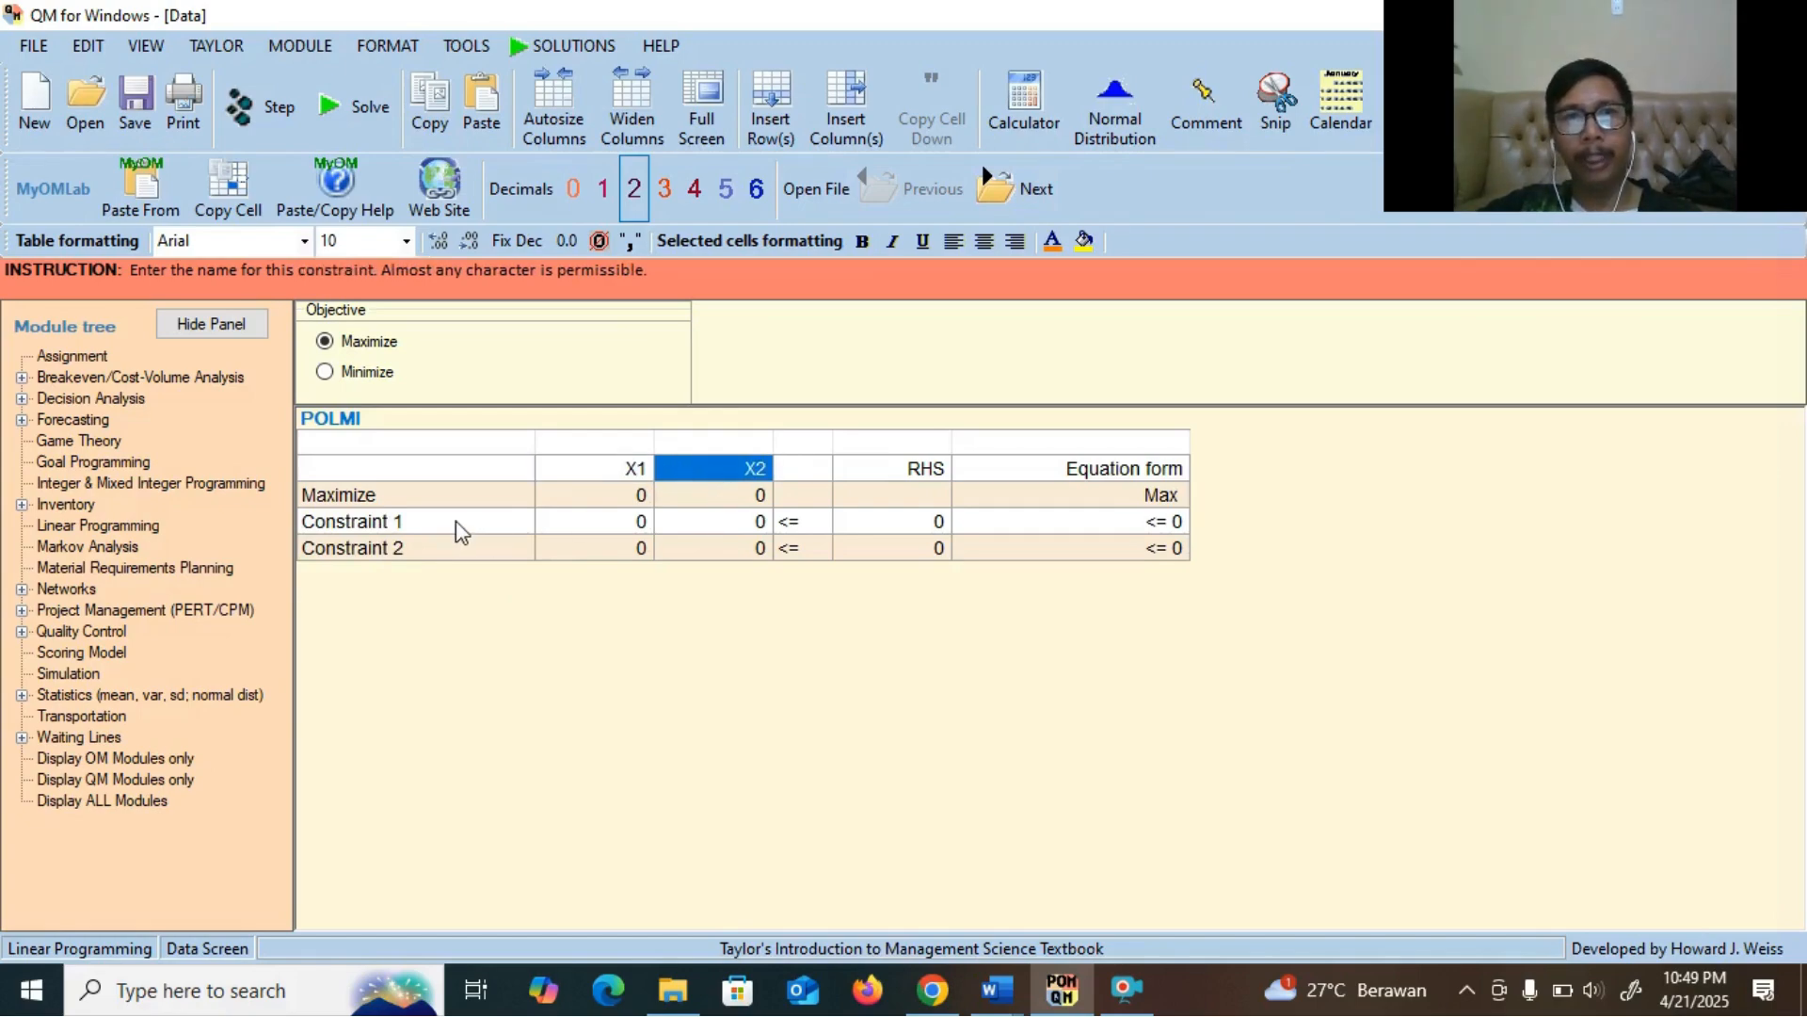
left_click(410, 557)
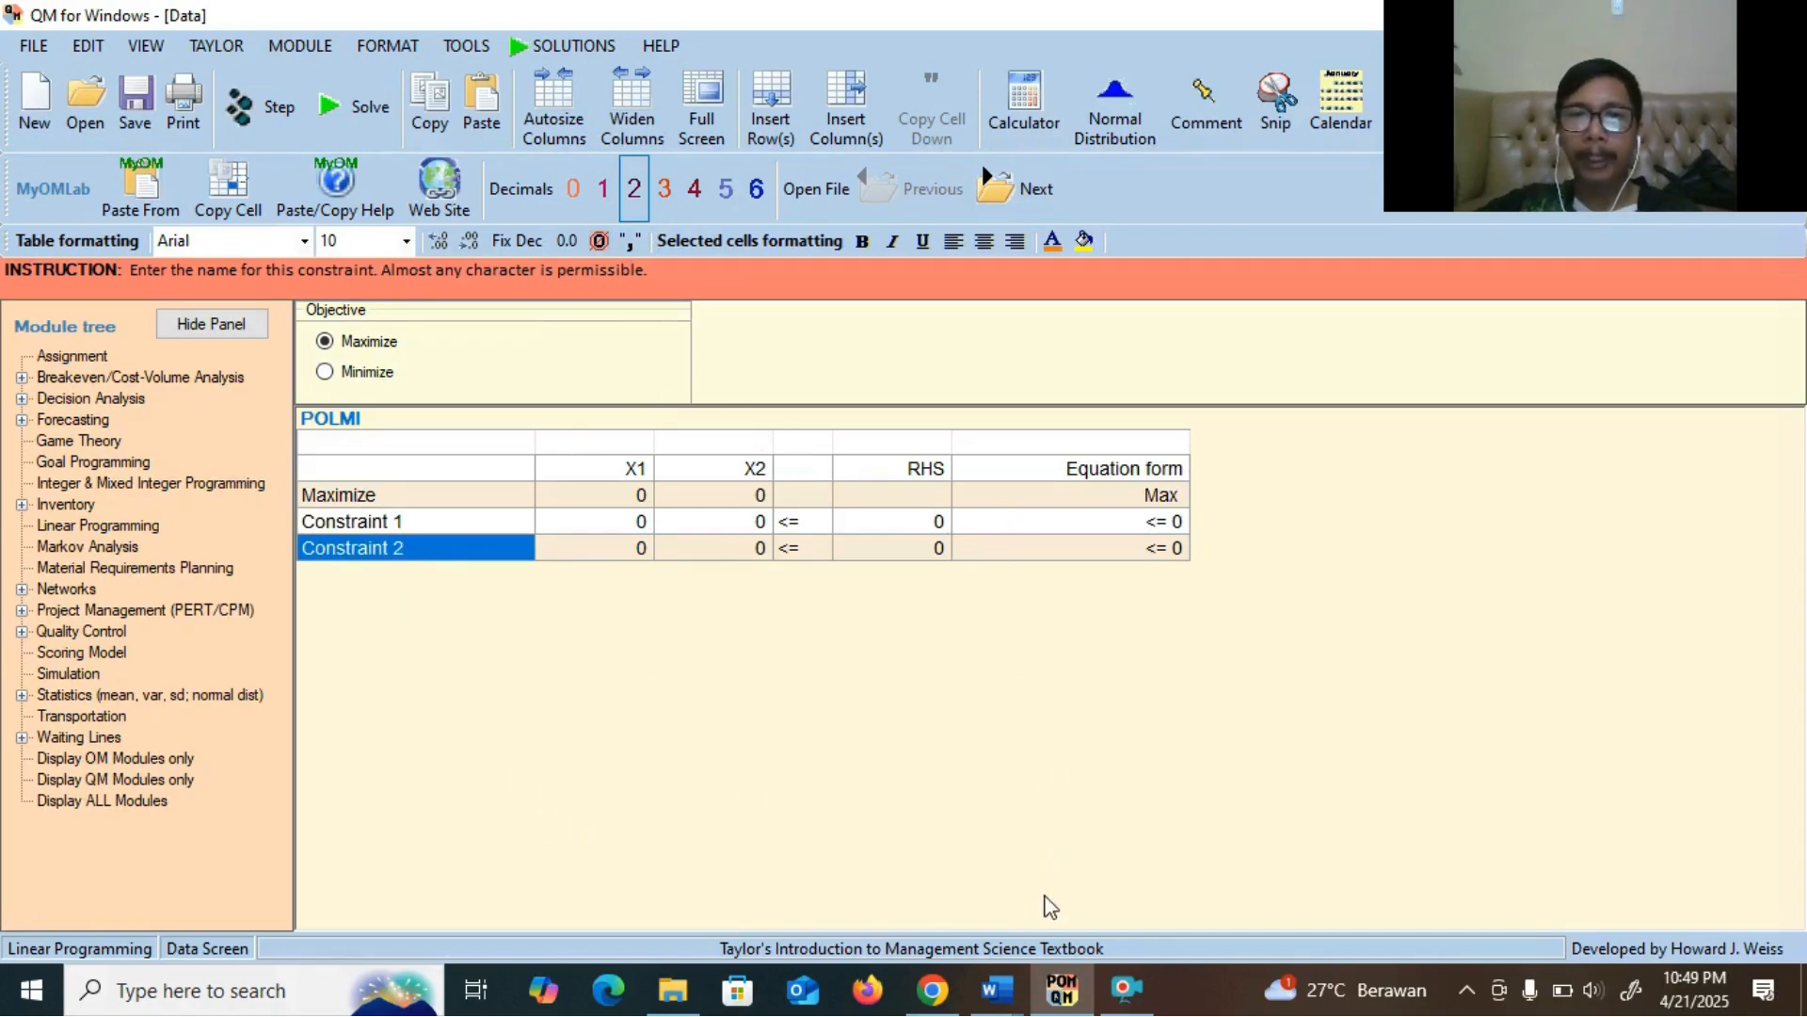
Check the two products in the TRO MI 4 A Word document, and rename variables X1 and X2 in QM for Windows as PULPEN and PENSIL
mouse_move(1001, 1001)
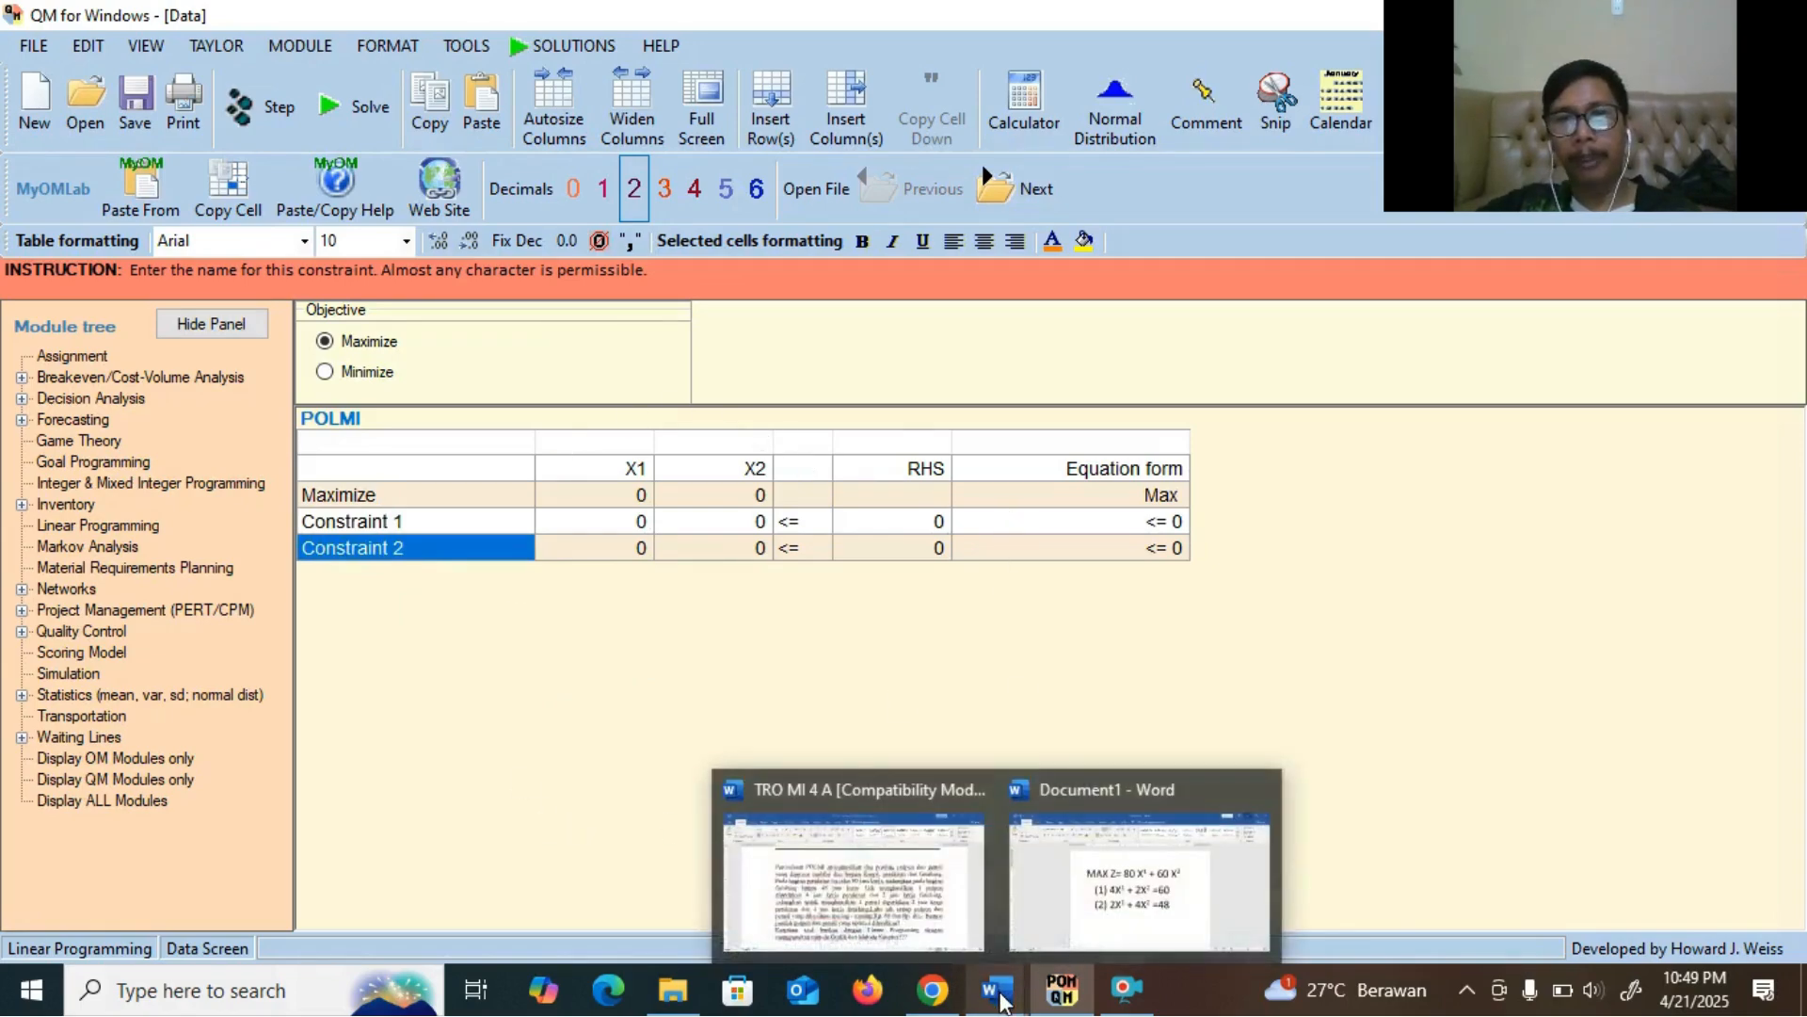
left_click(932, 931)
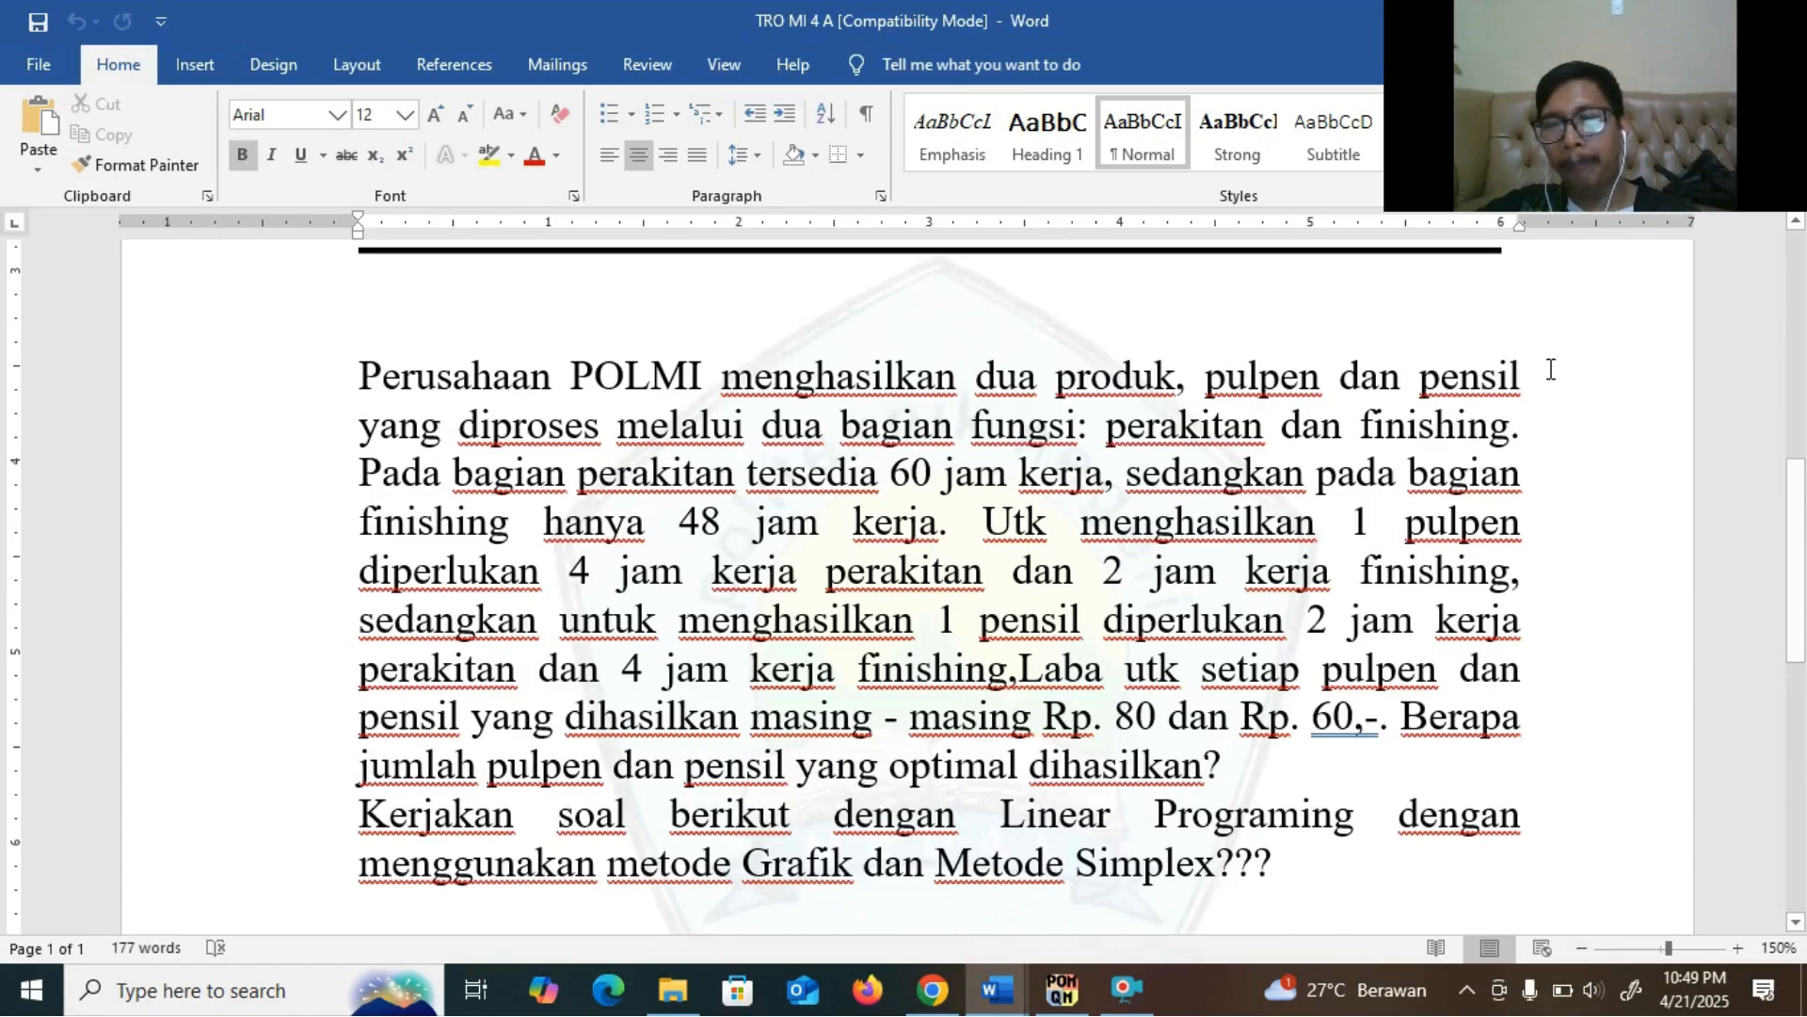
left_click(1202, 372)
left_click_drag(1227, 365, 1518, 375)
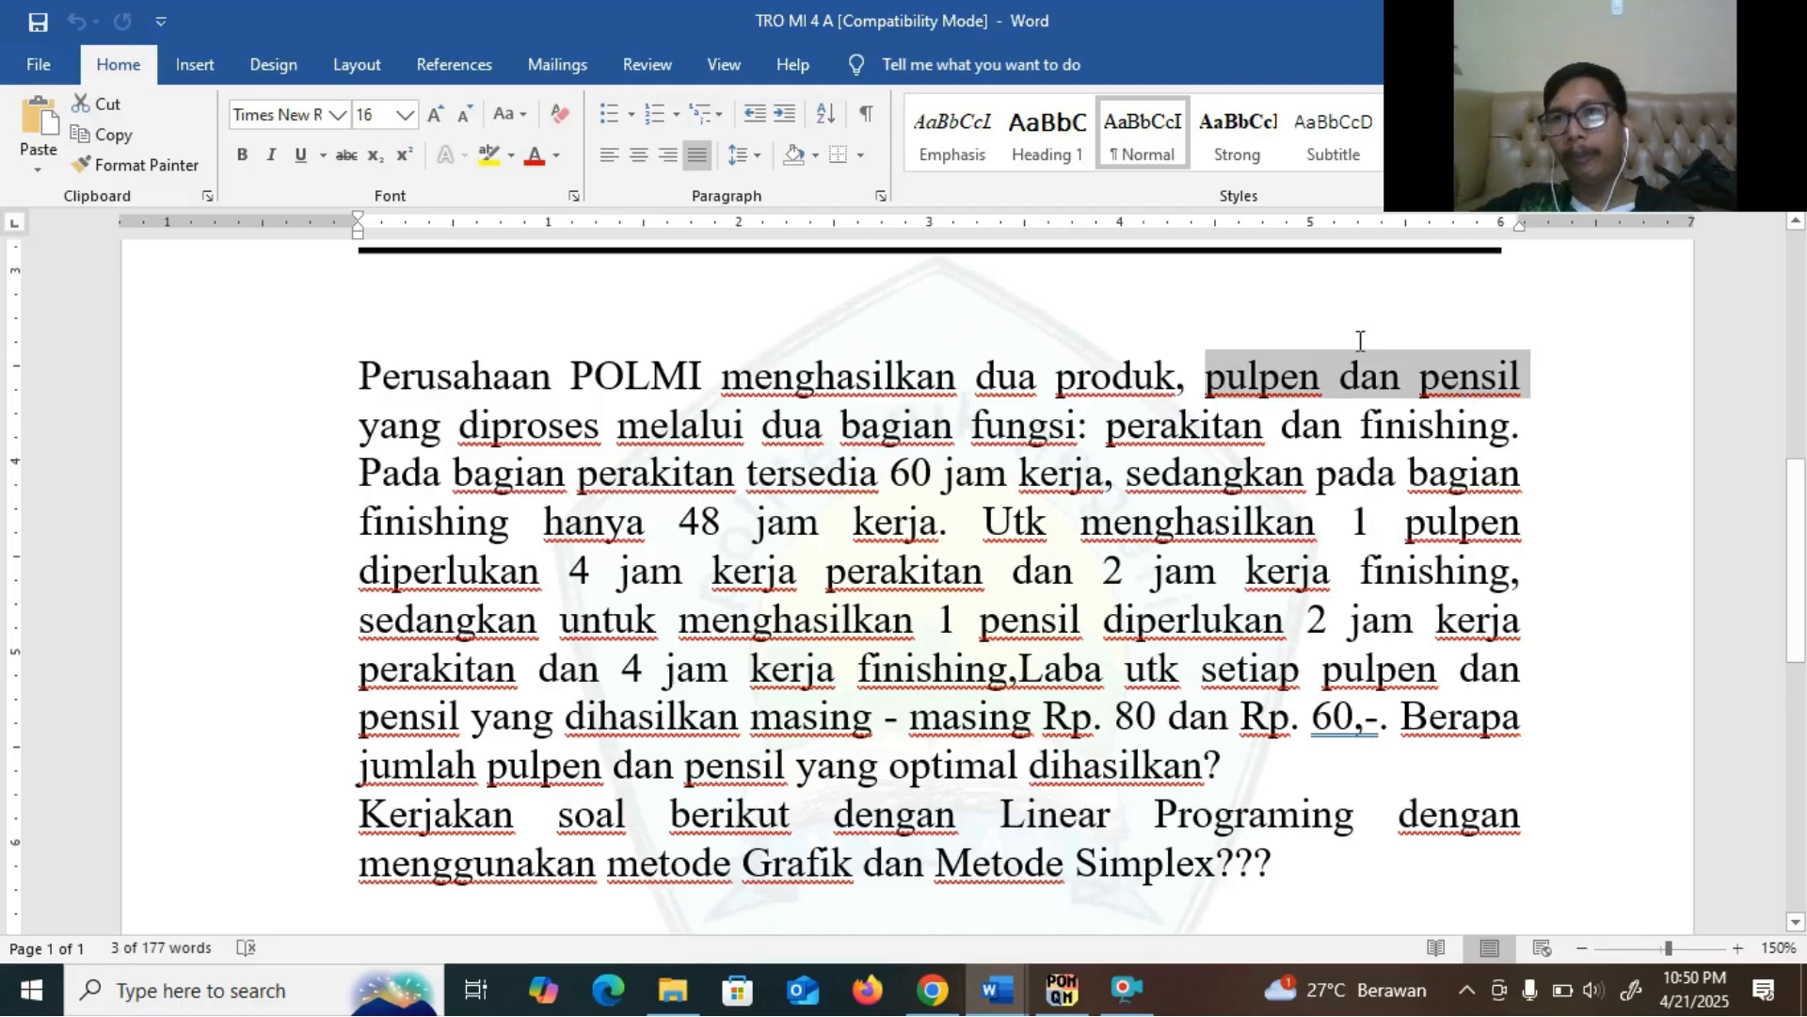
left_click(1080, 1004)
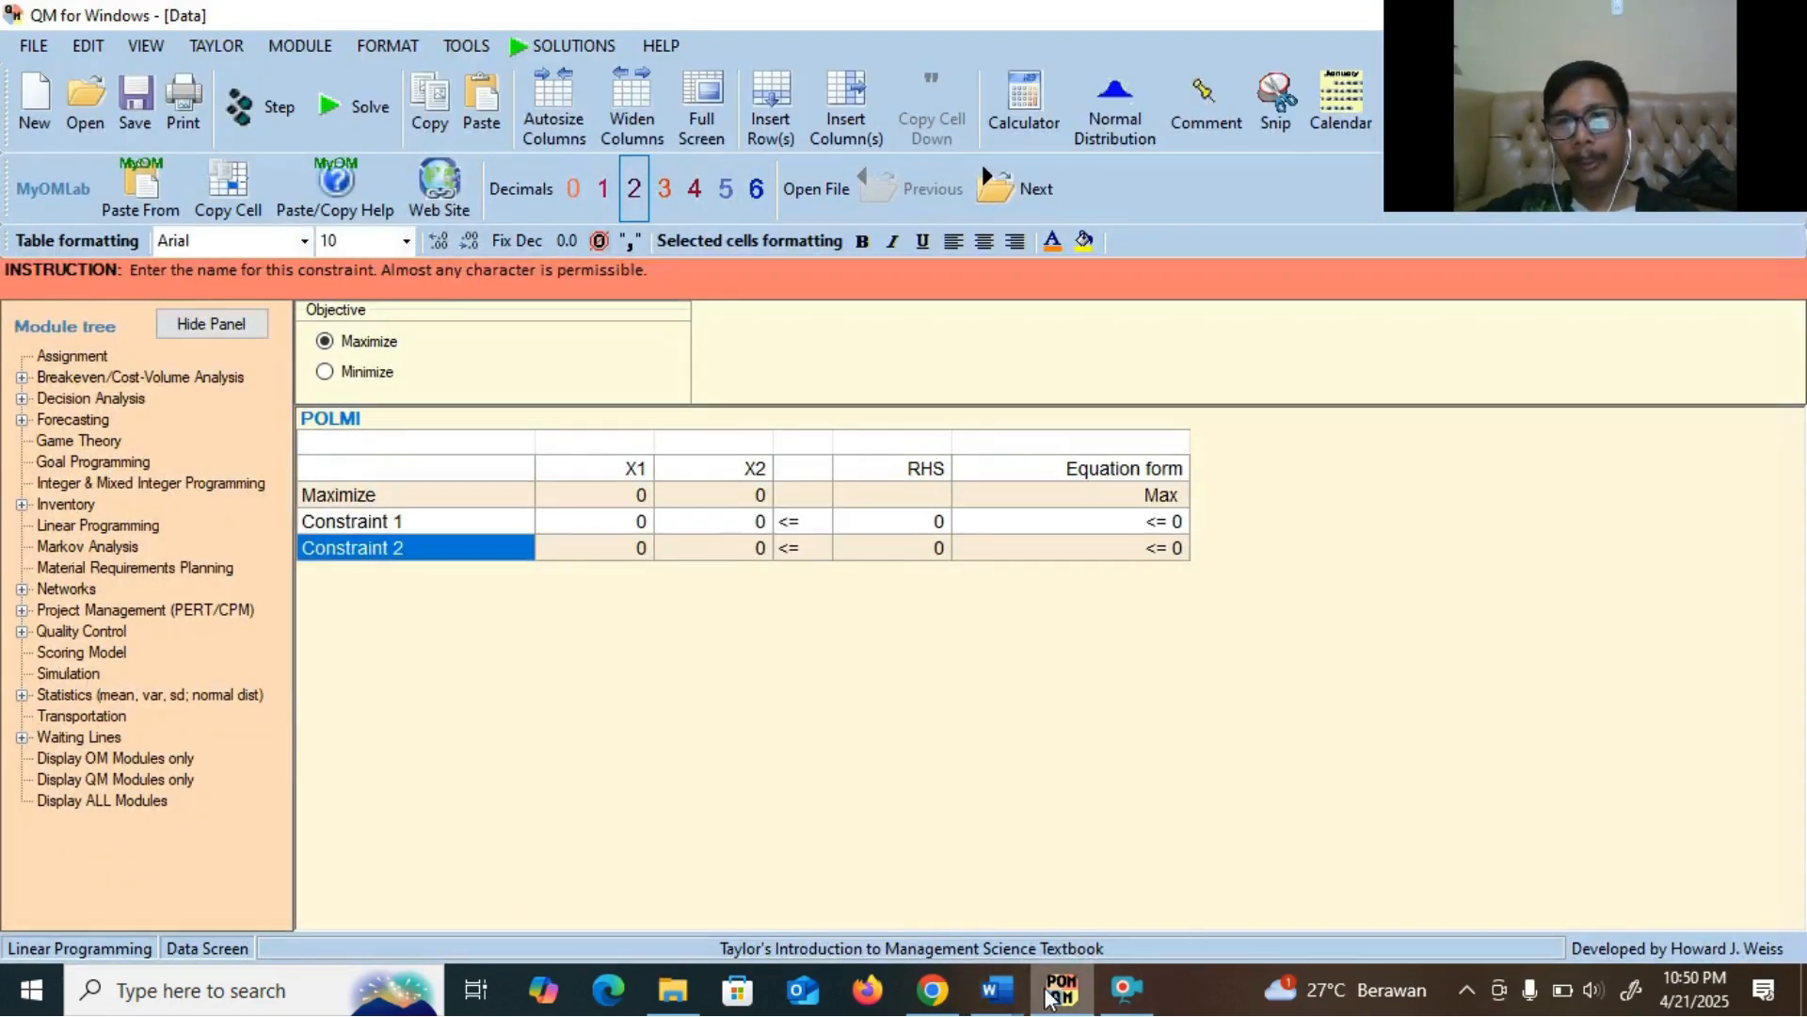
left_click(607, 470)
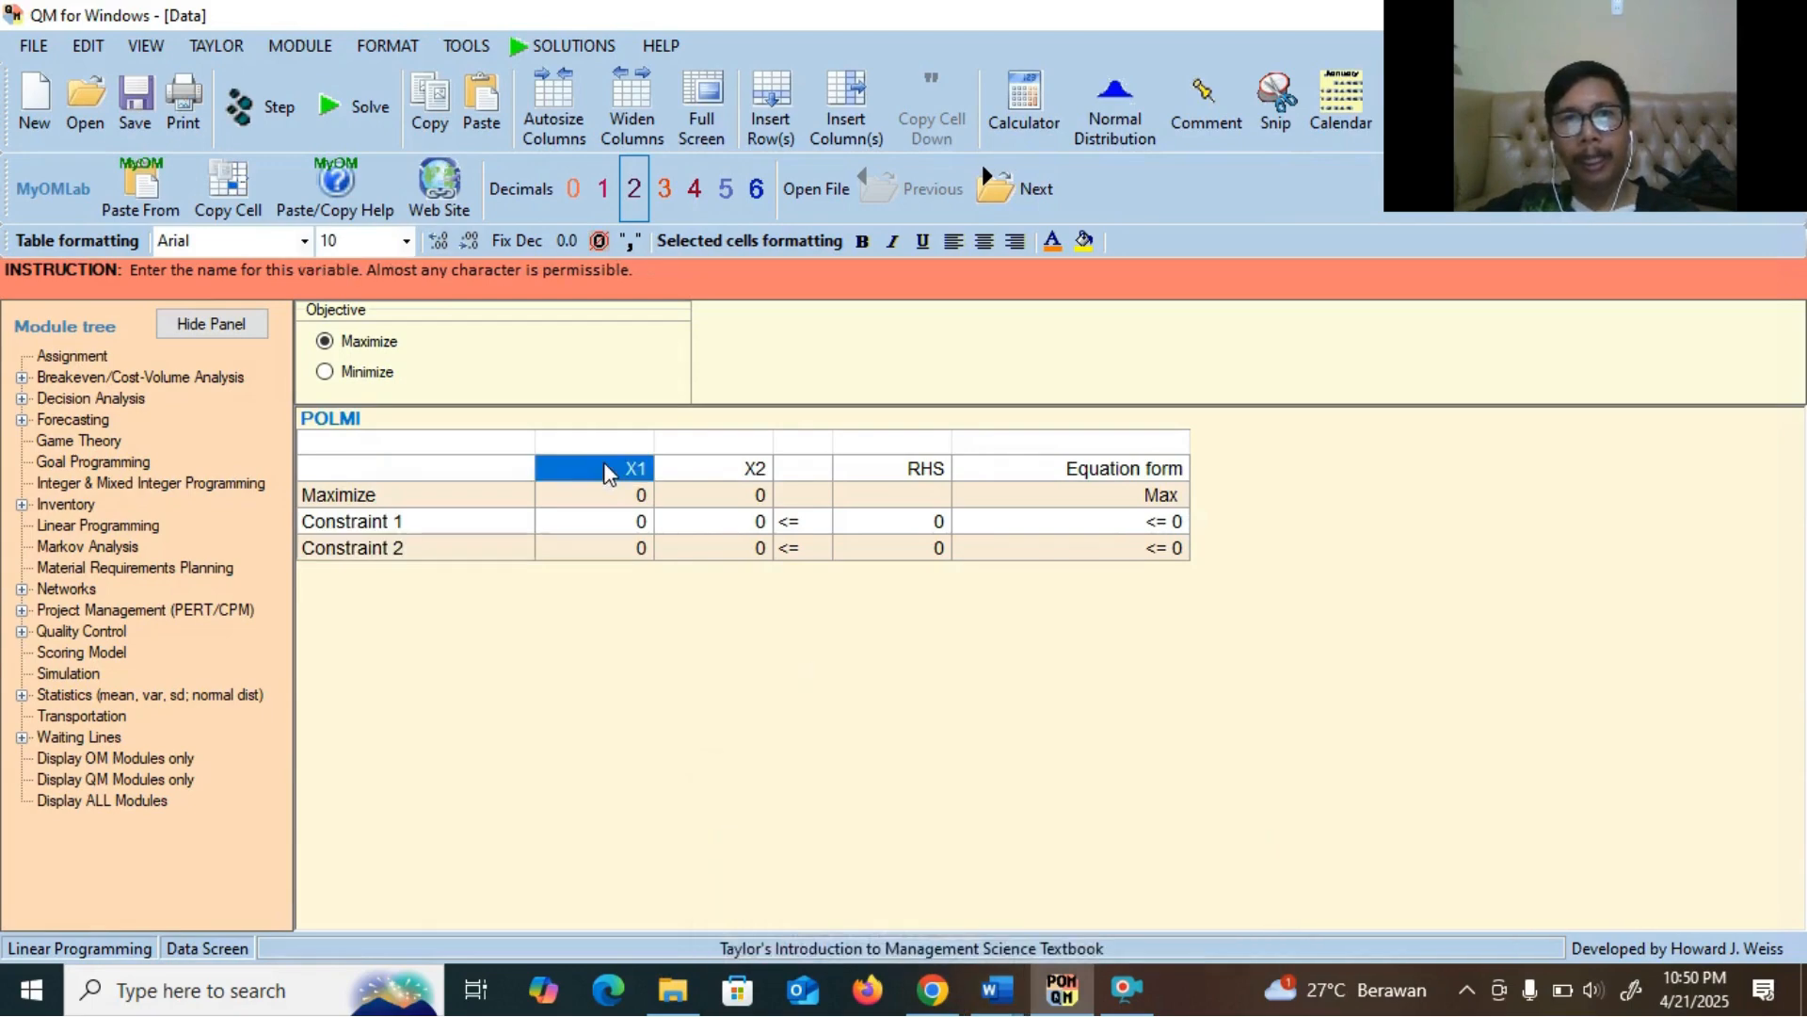
type("P")
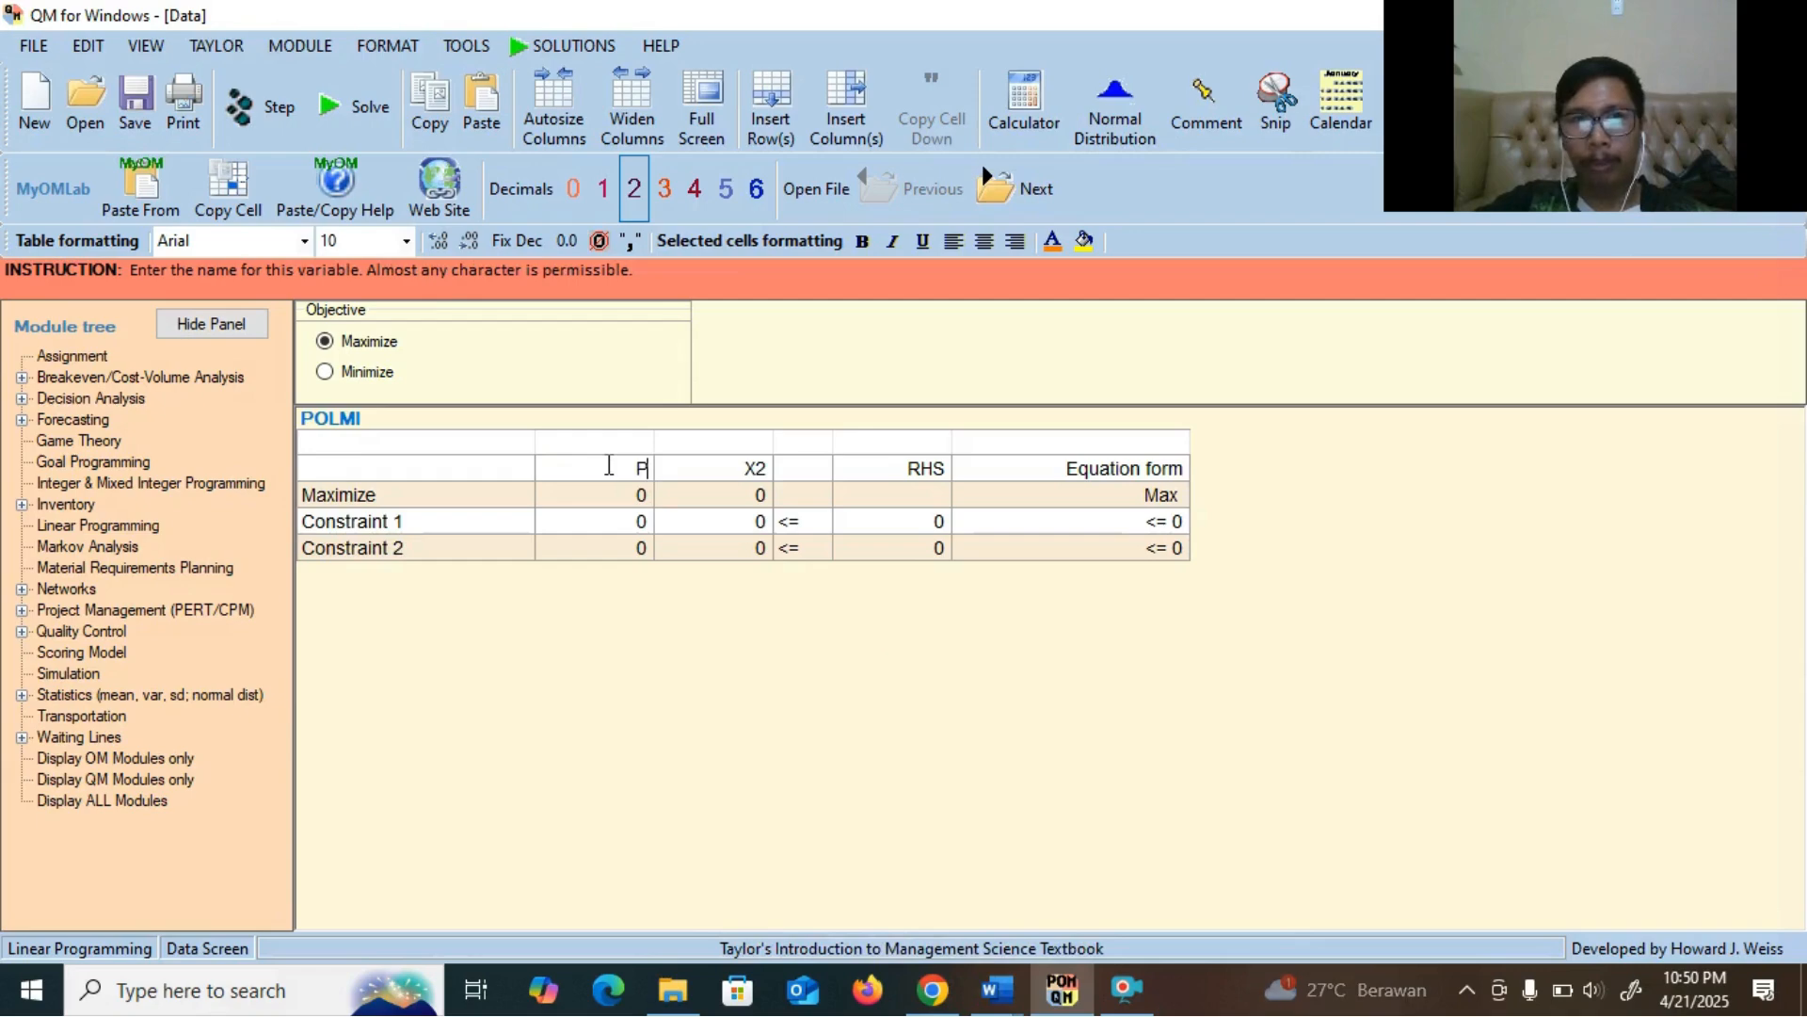
type("ULPEN")
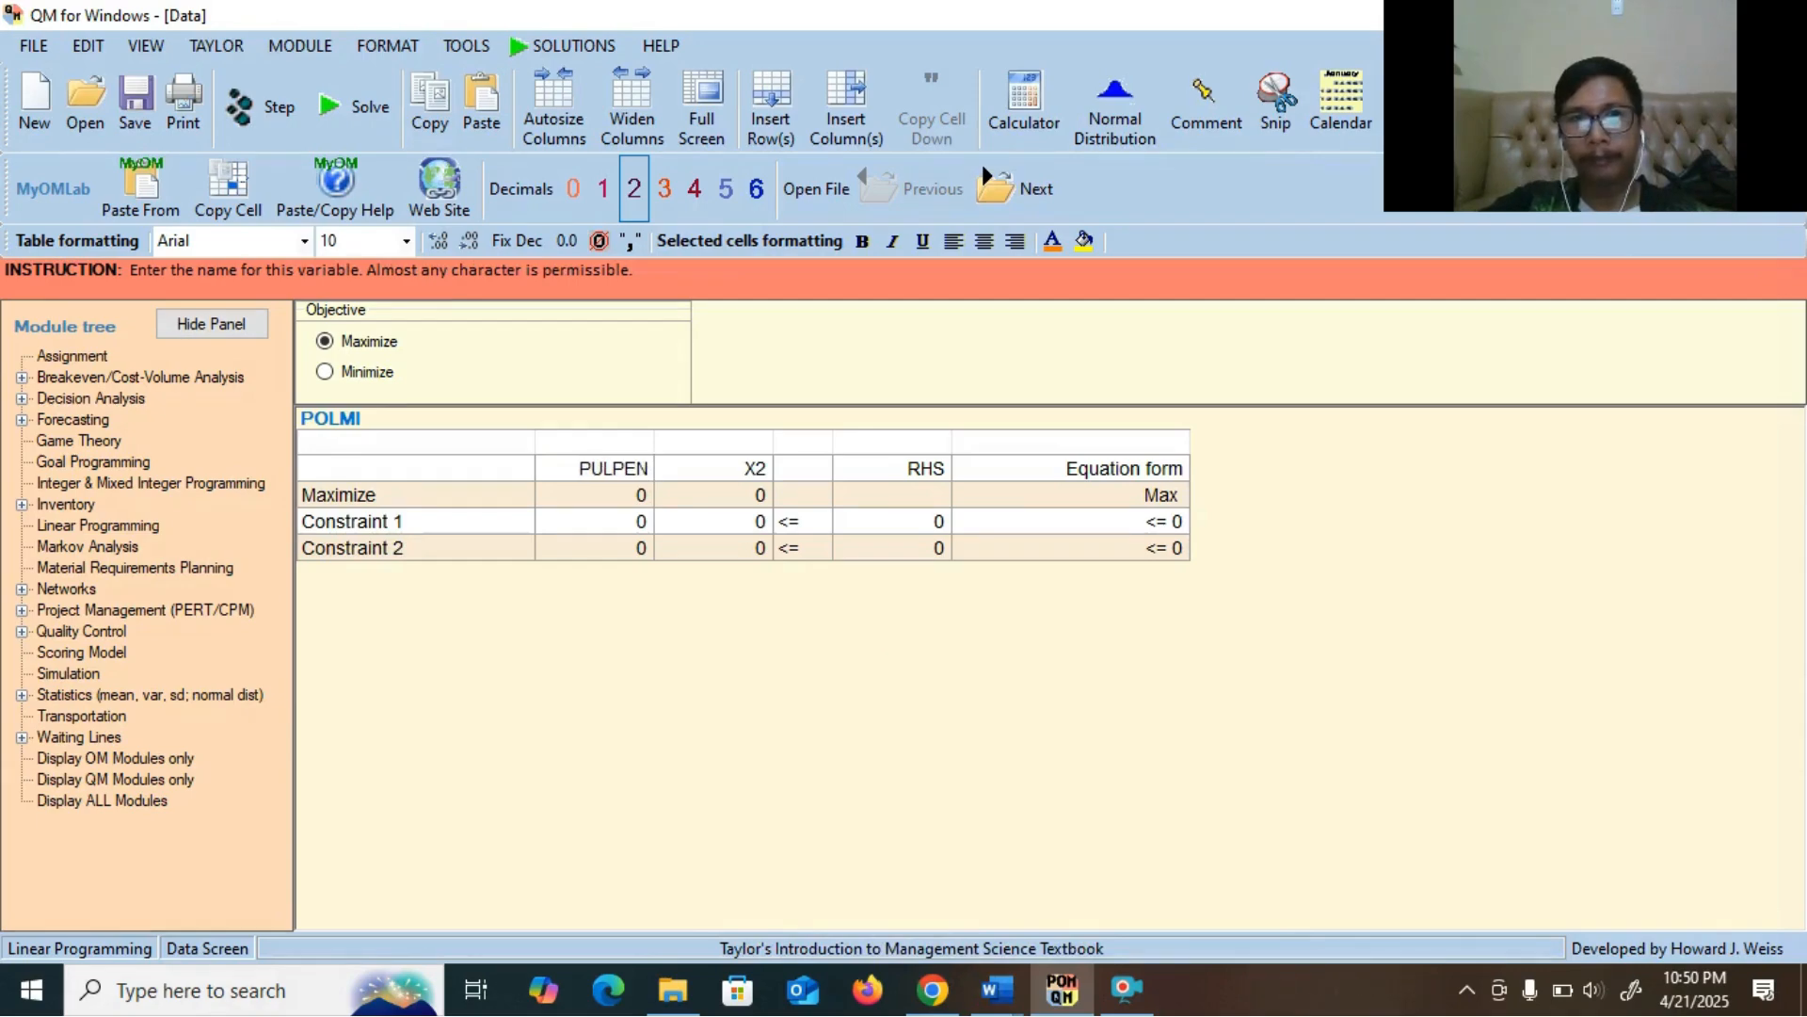
left_click(730, 477)
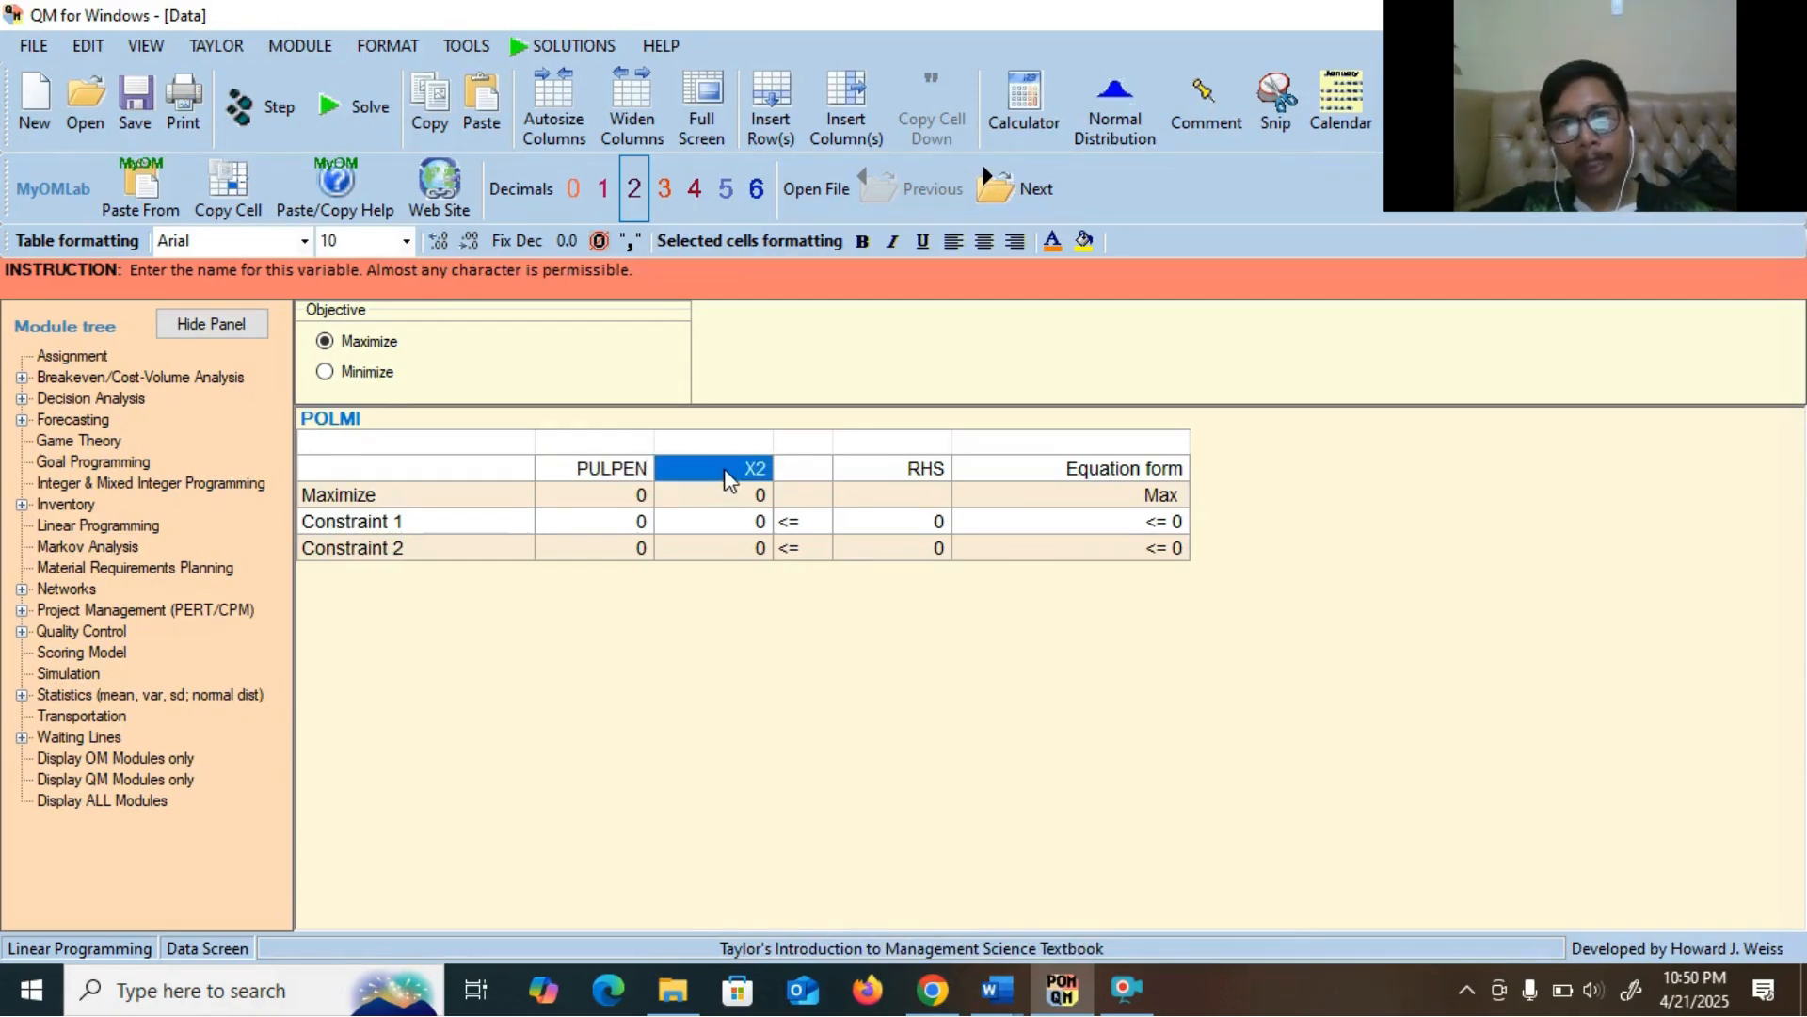
type("PENS")
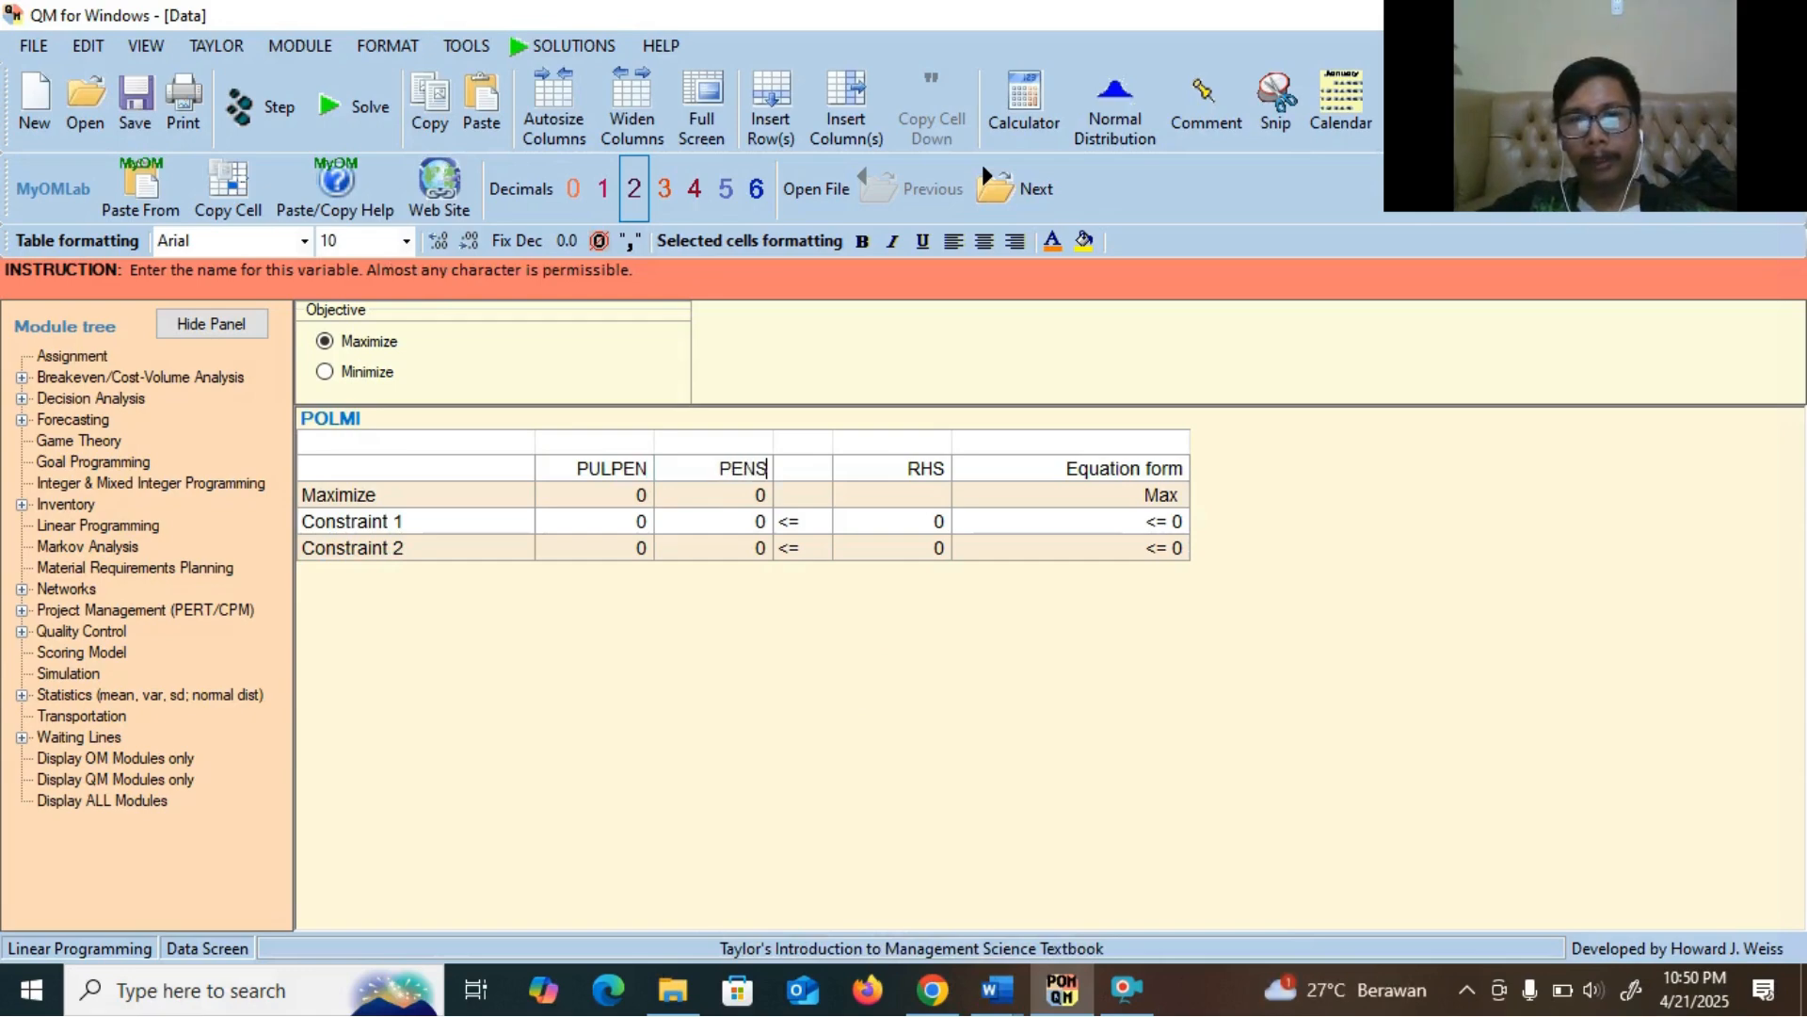
type("IL")
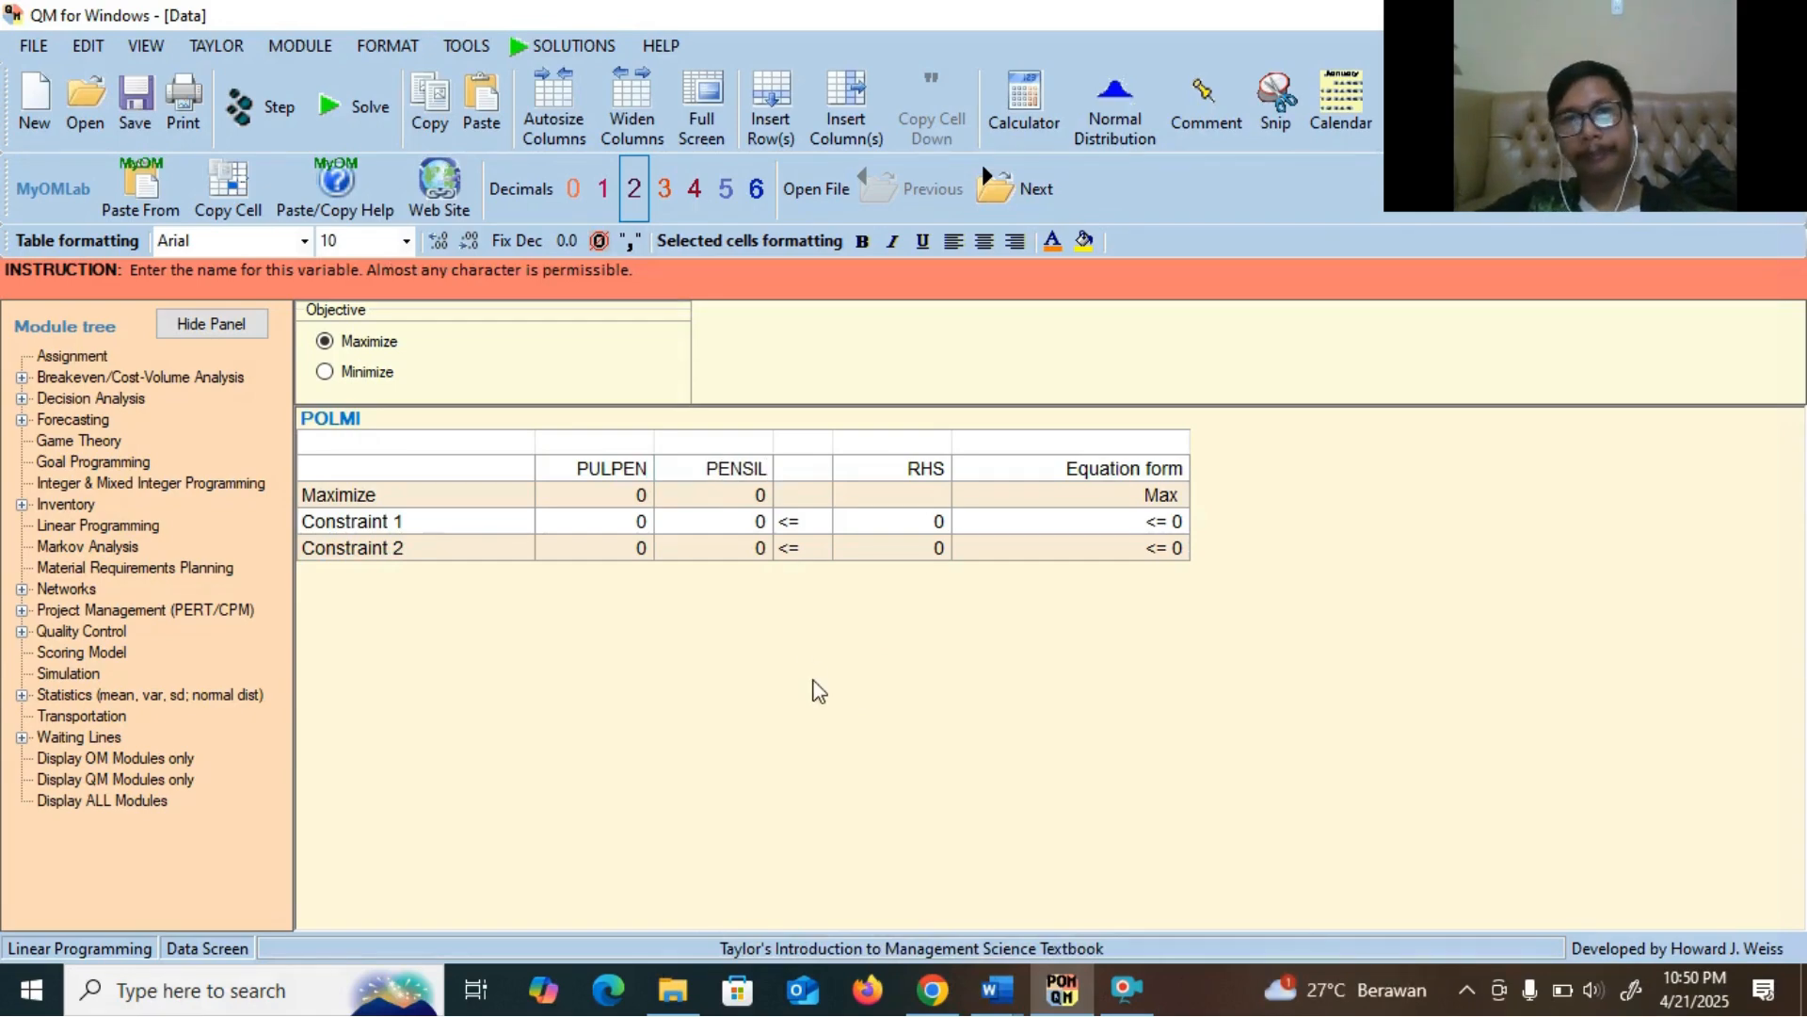
Consult the TRO MI 4 A Word document again, and rename the two constraints in QM for Windows as PERAKITAN and FINISHING
left_click(1018, 994)
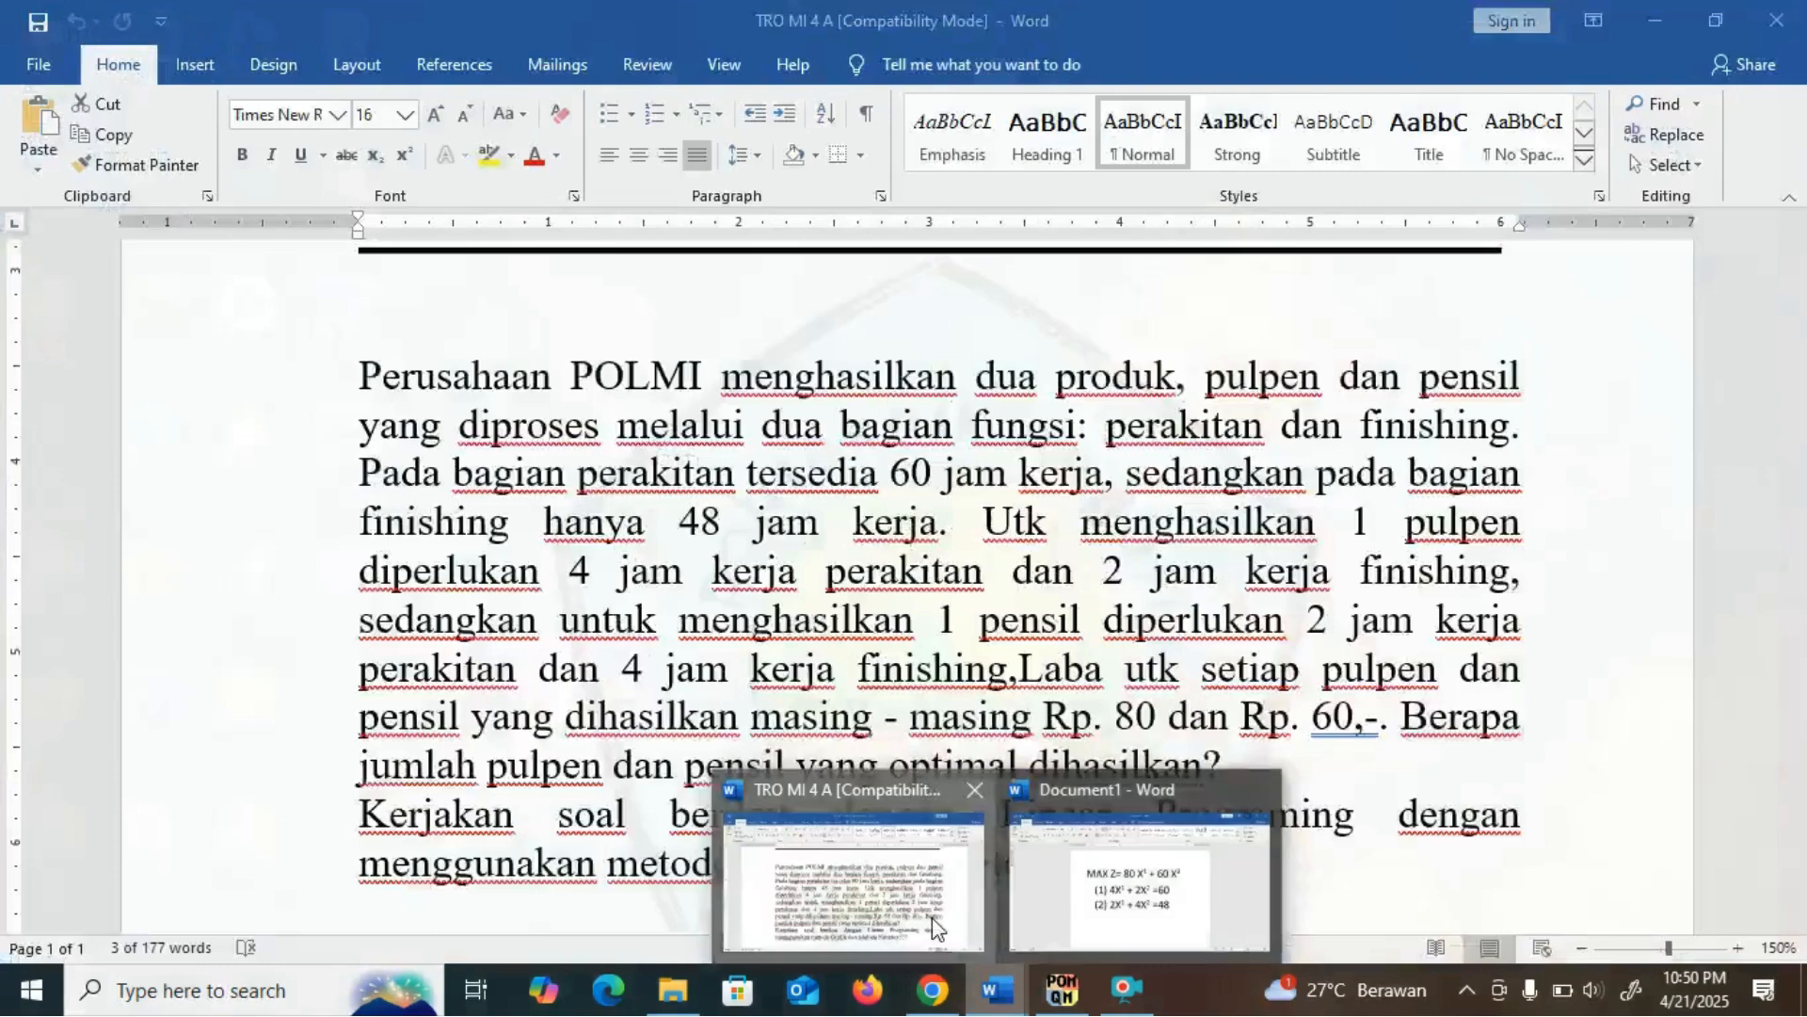
left_click(935, 927)
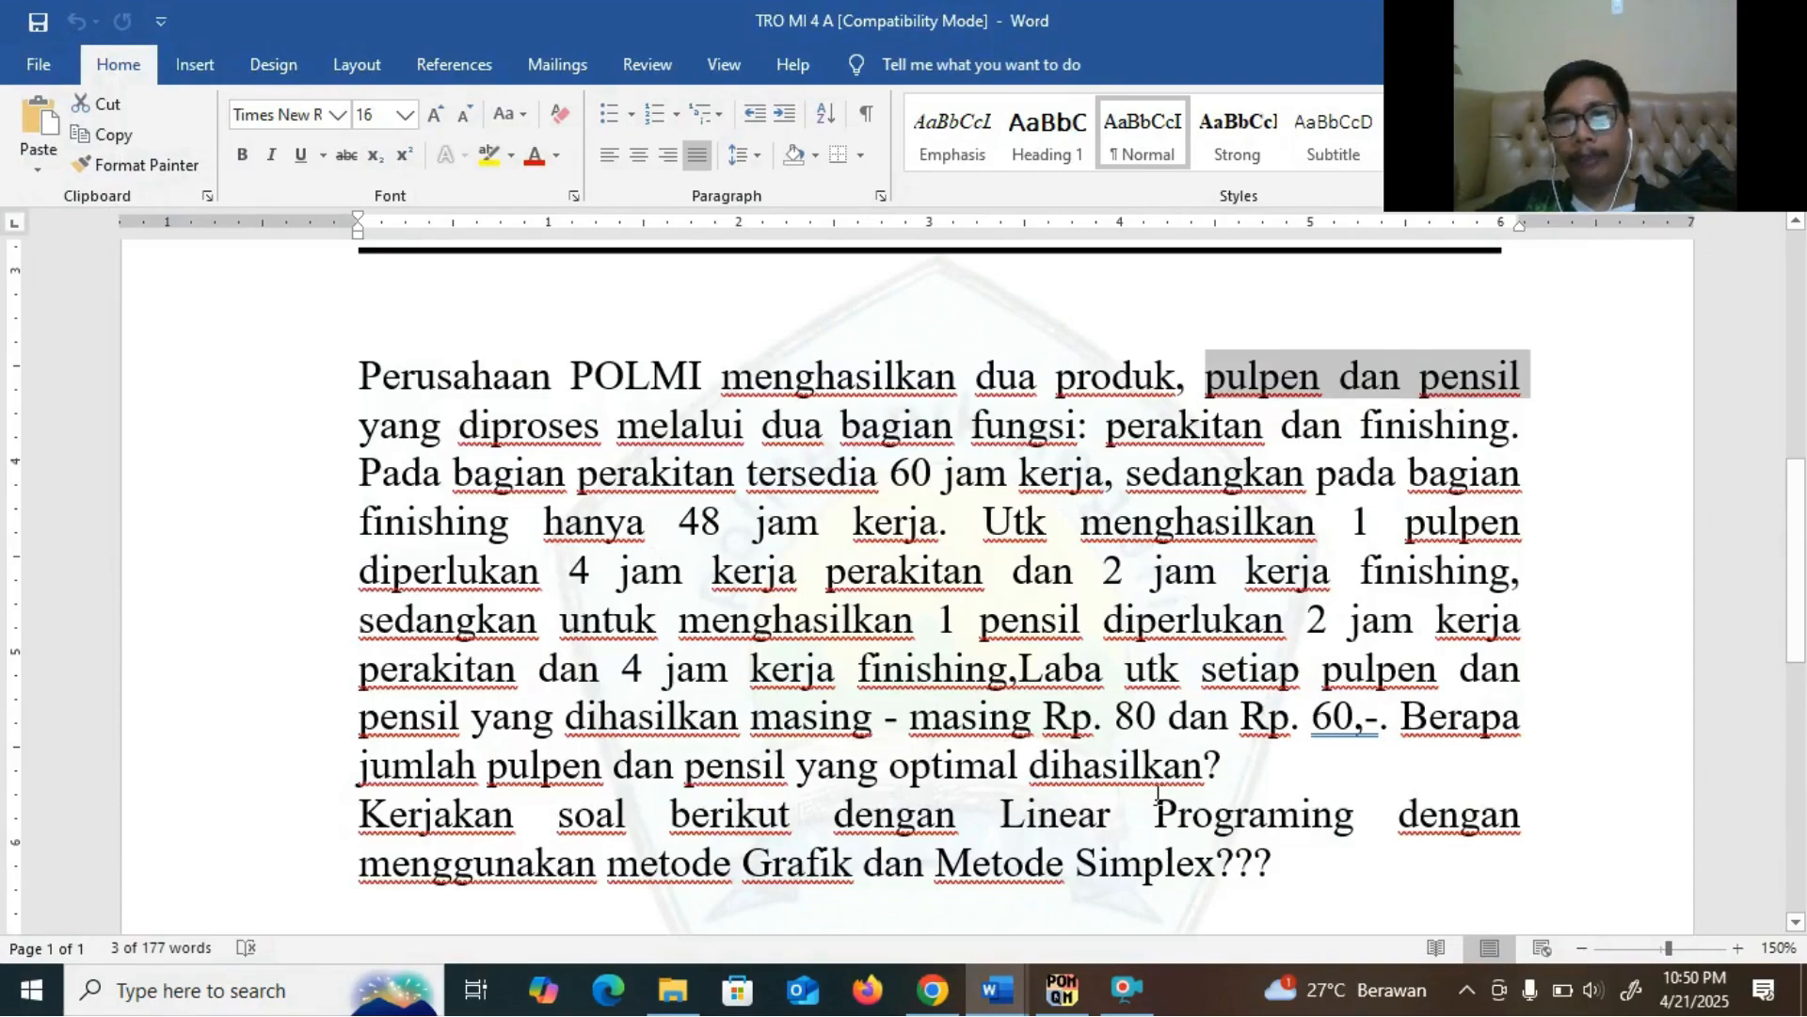
left_click(1062, 989)
left_click(411, 531)
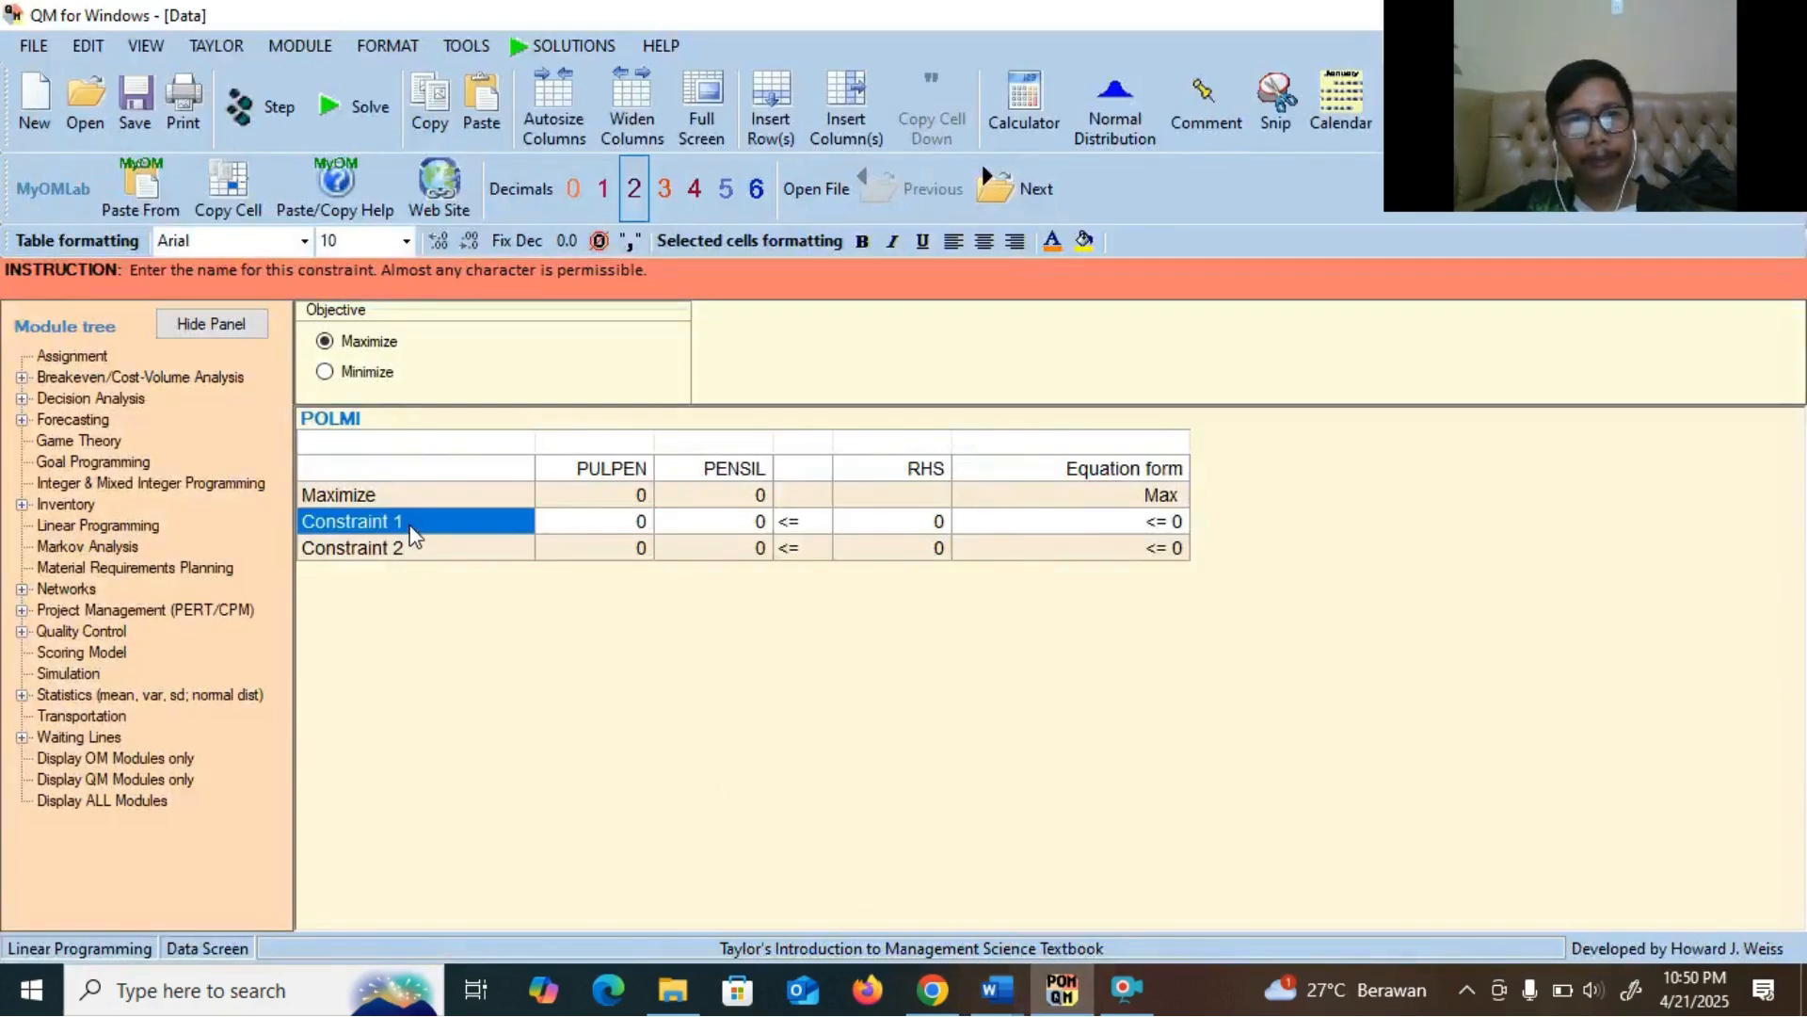
type("PERAKITAN")
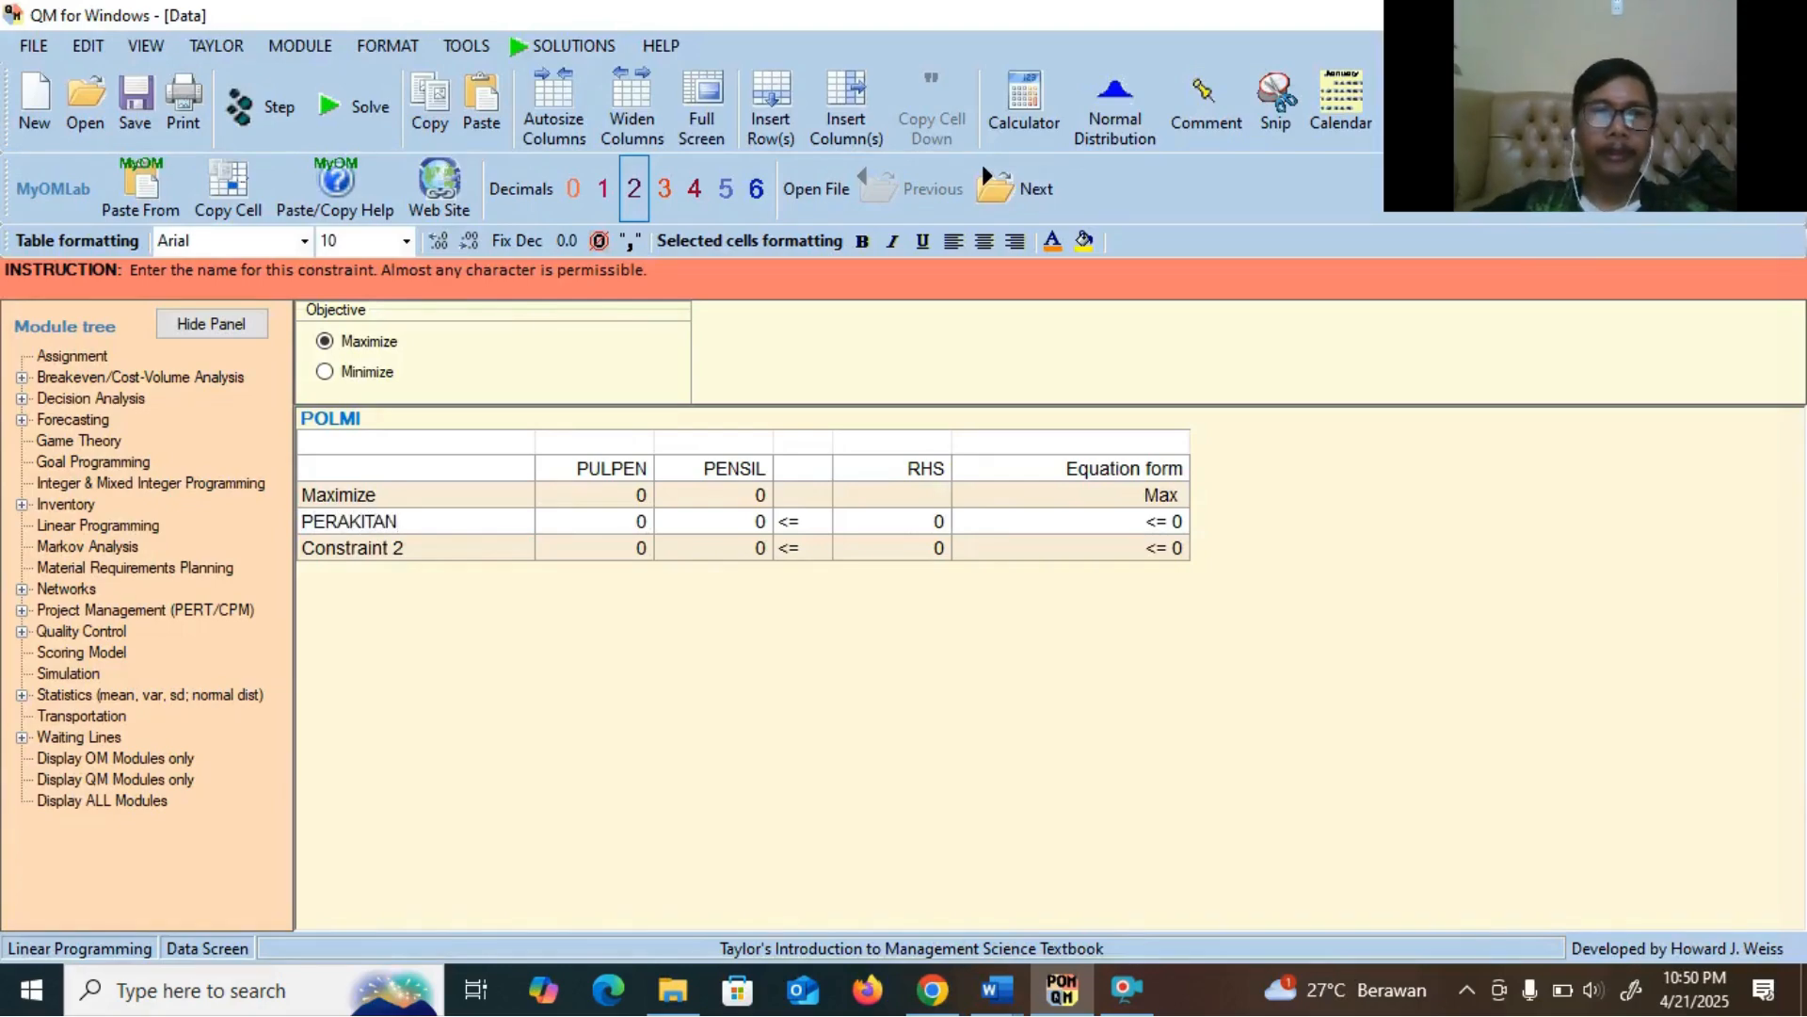
left_click(419, 556)
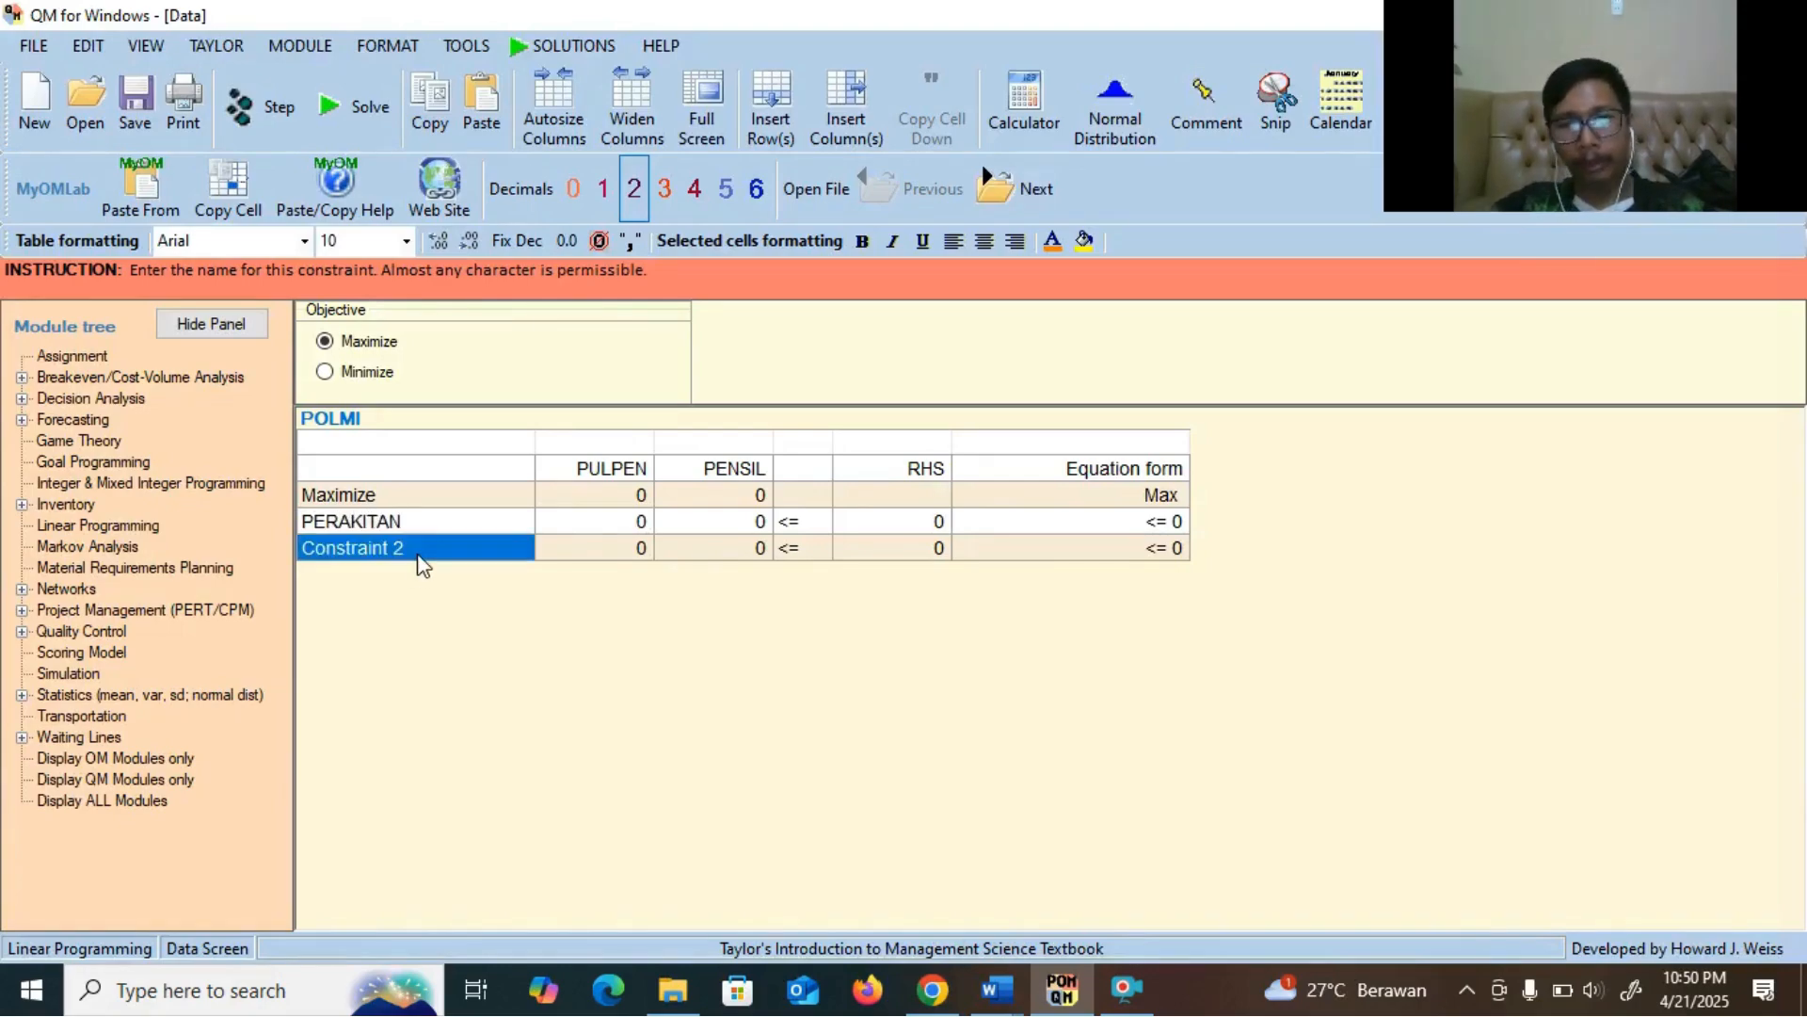
type("FINISHING")
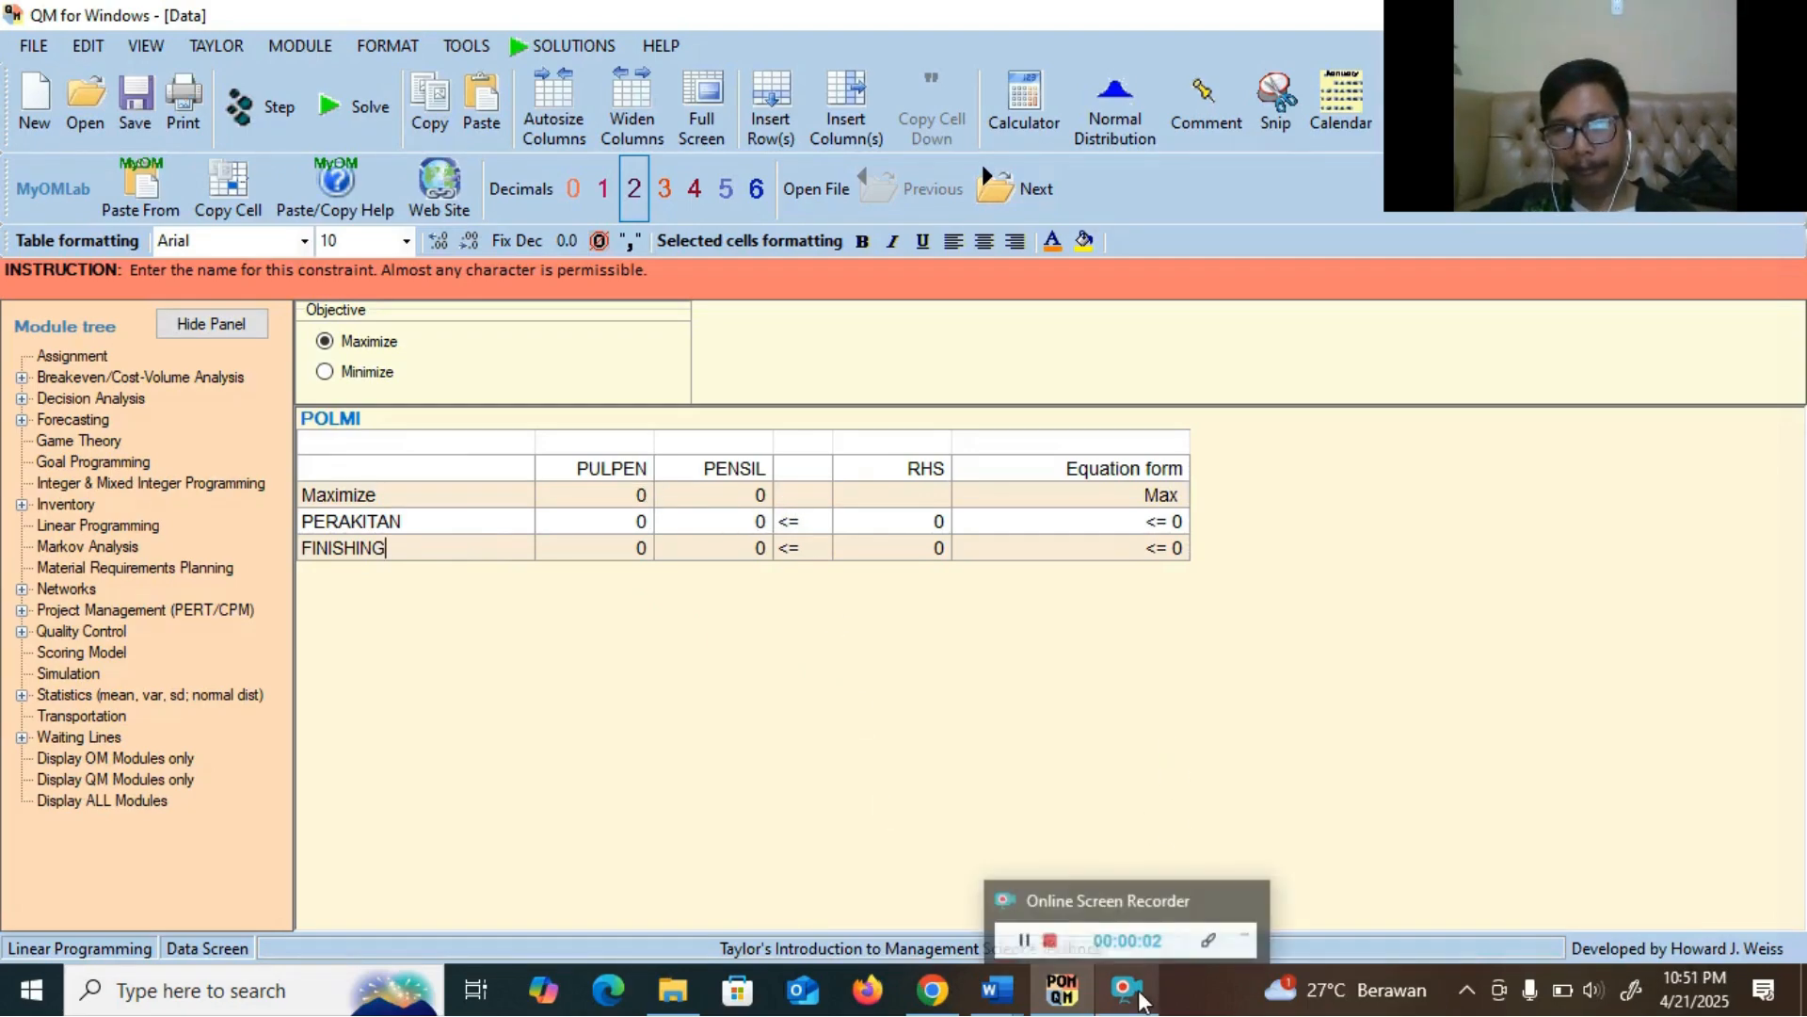
Switch to the TRO MI 4 A Word document and review the working hours available for perakitan and finishing
mouse_move(996, 989)
left_click(930, 929)
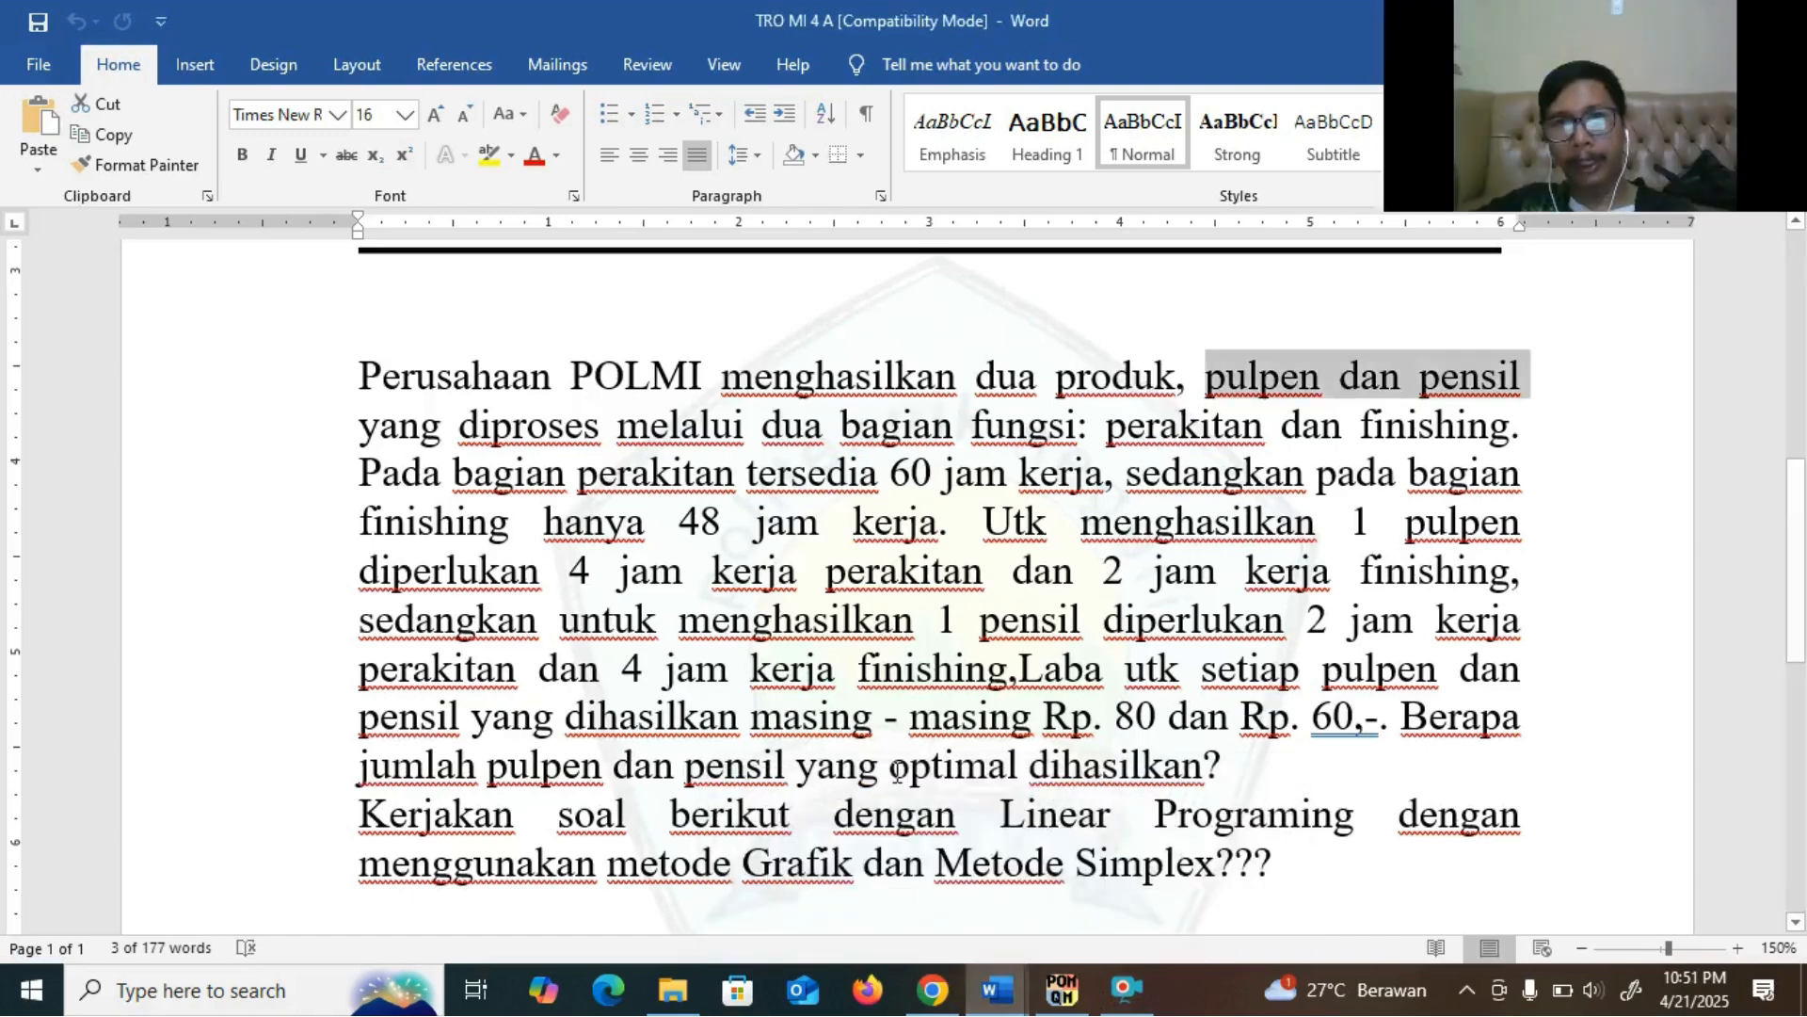
left_click(889, 619)
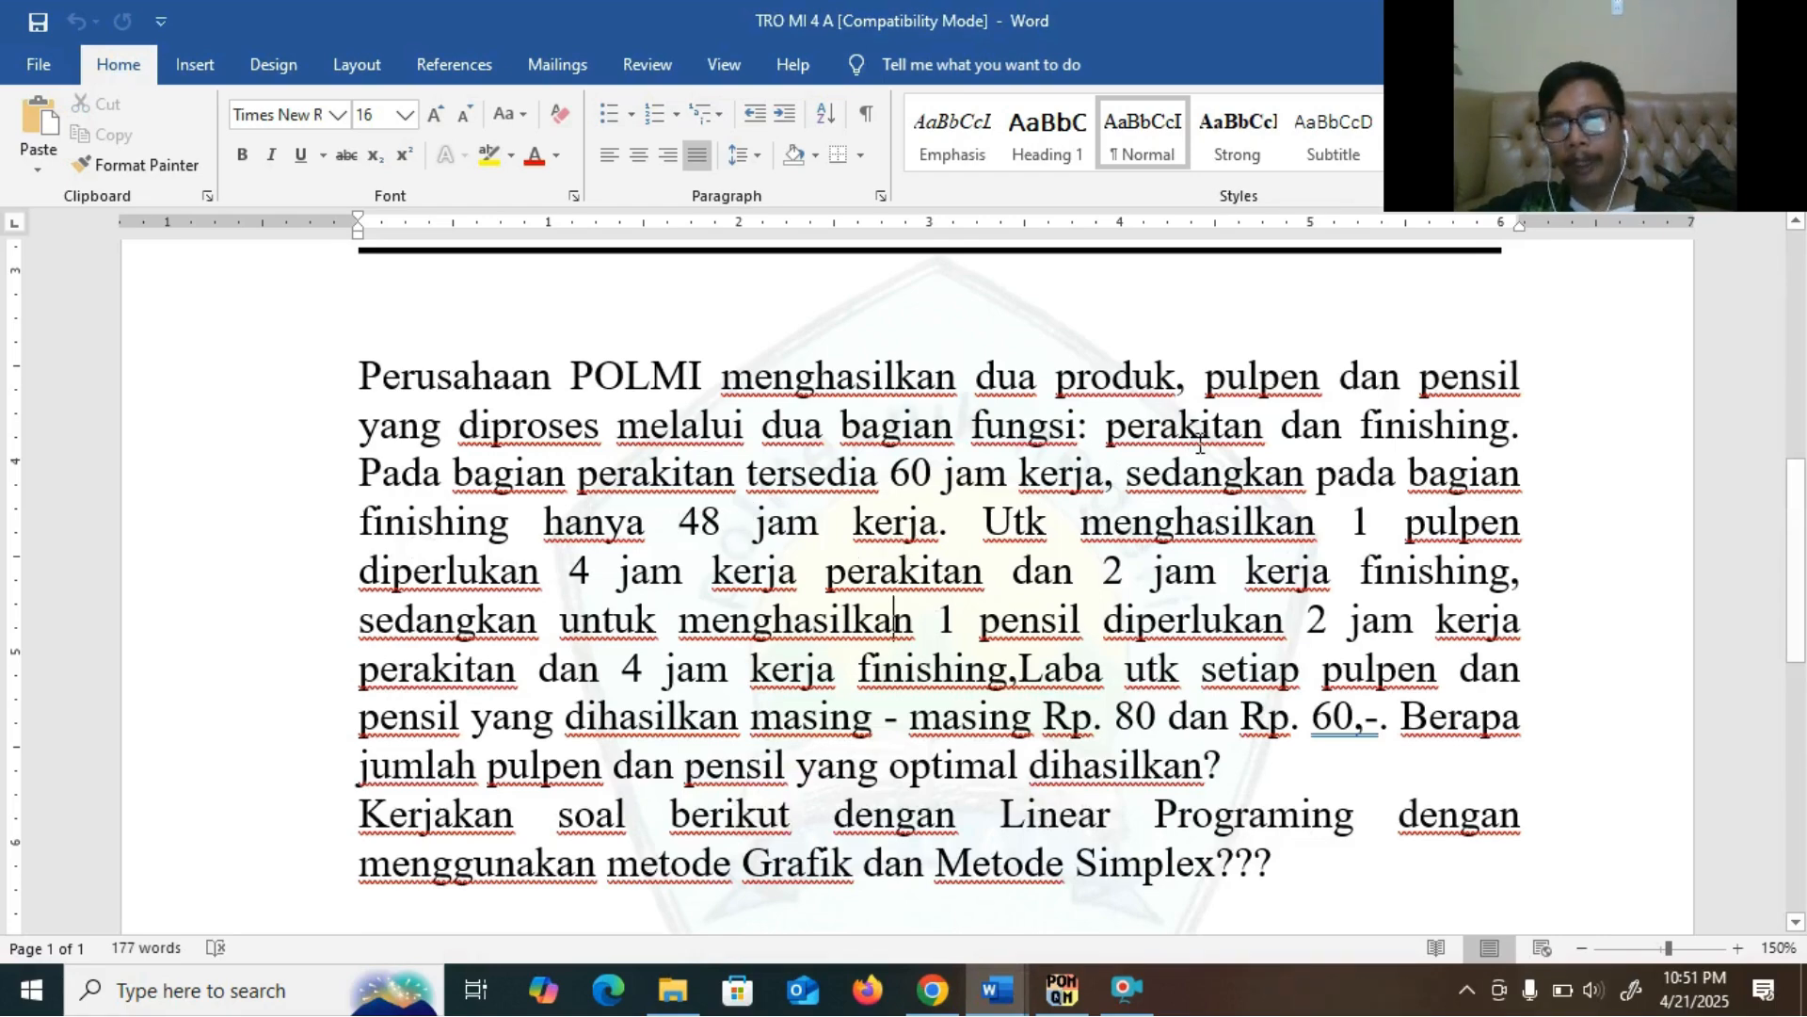
left_click_drag(359, 476, 1126, 470)
left_click(1126, 471)
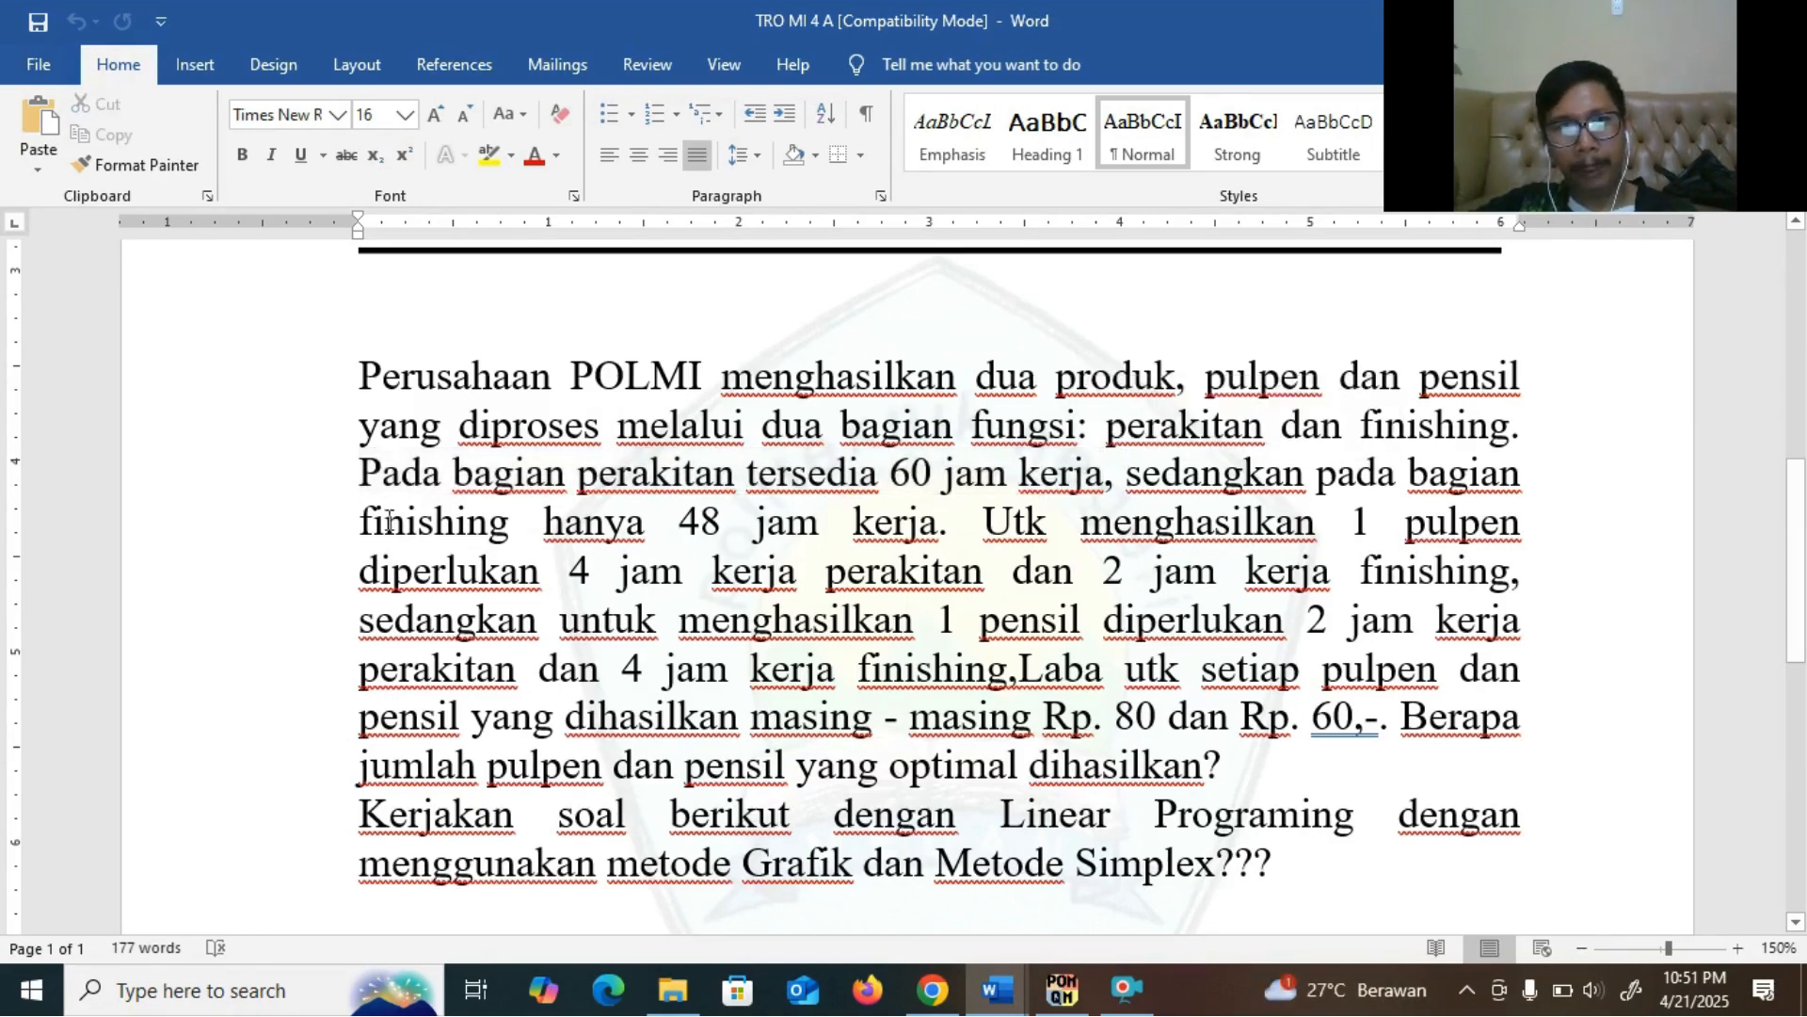
left_click_drag(362, 521, 796, 532)
left_click(736, 473)
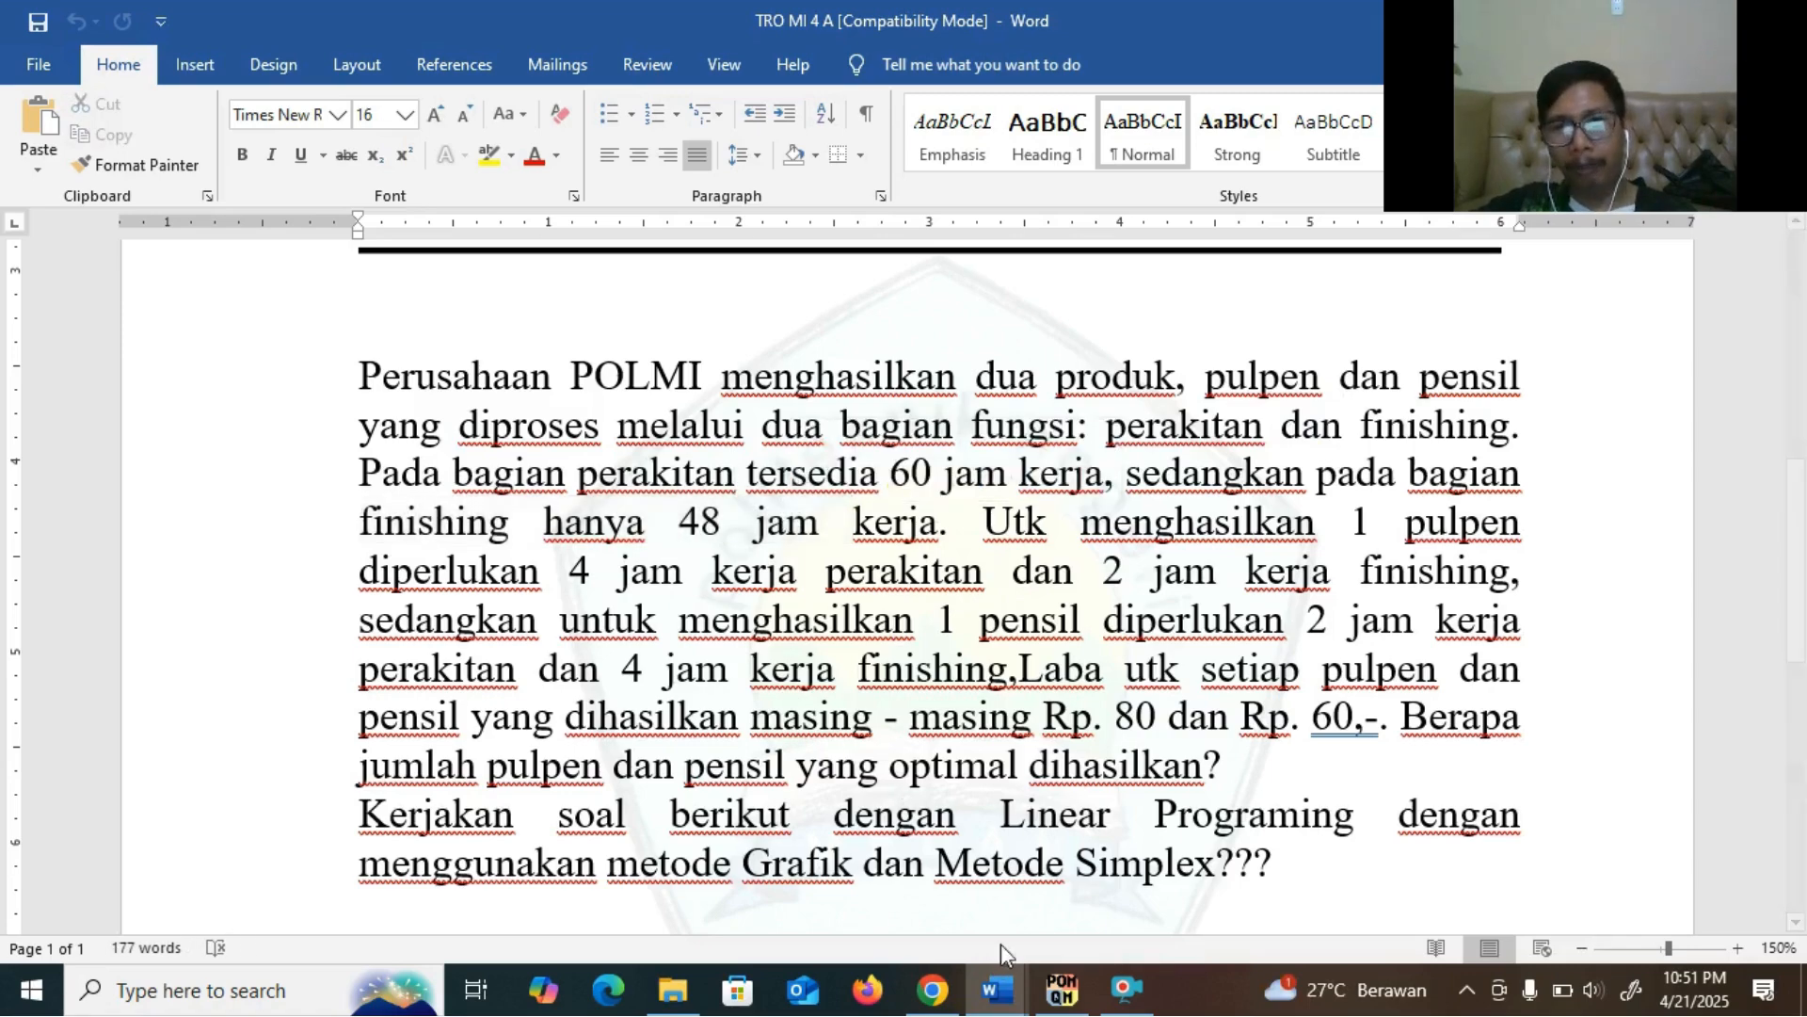
Switch to QM for Windows and set the RHS values to 60 for PERAKITAN and 48 for FINISHING
left_click(1062, 988)
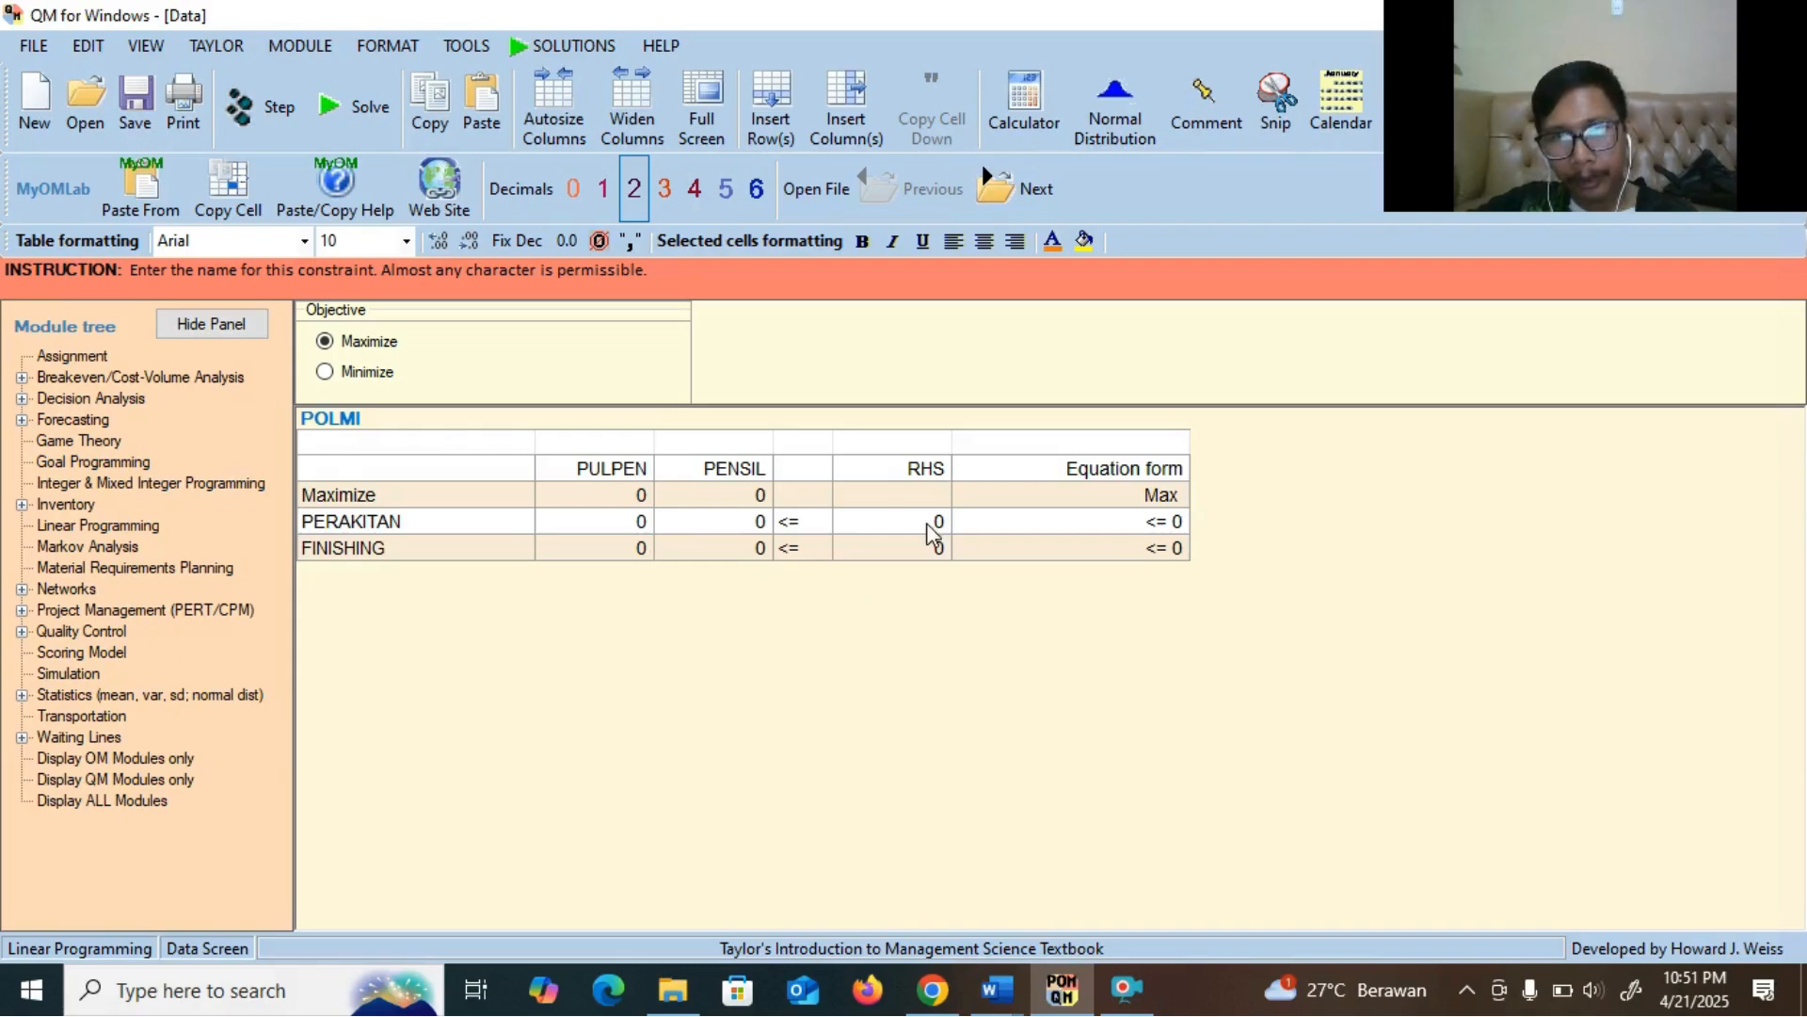
left_click(896, 511)
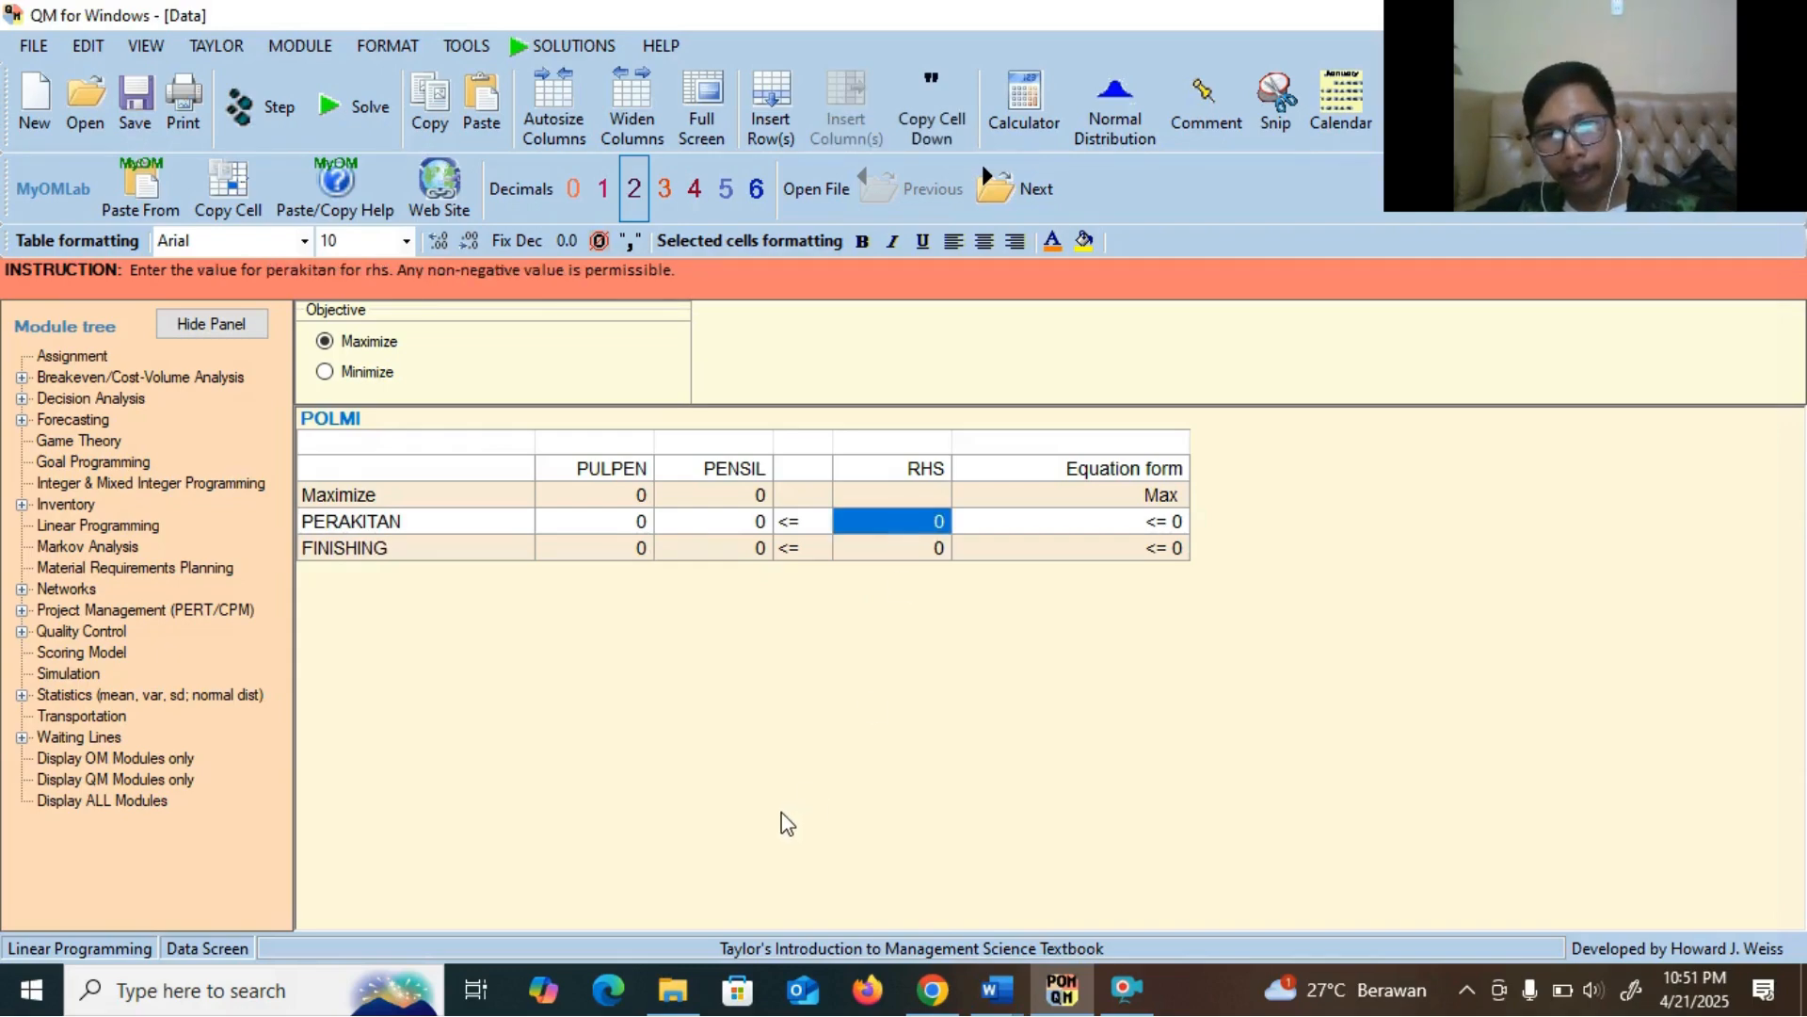
type("60")
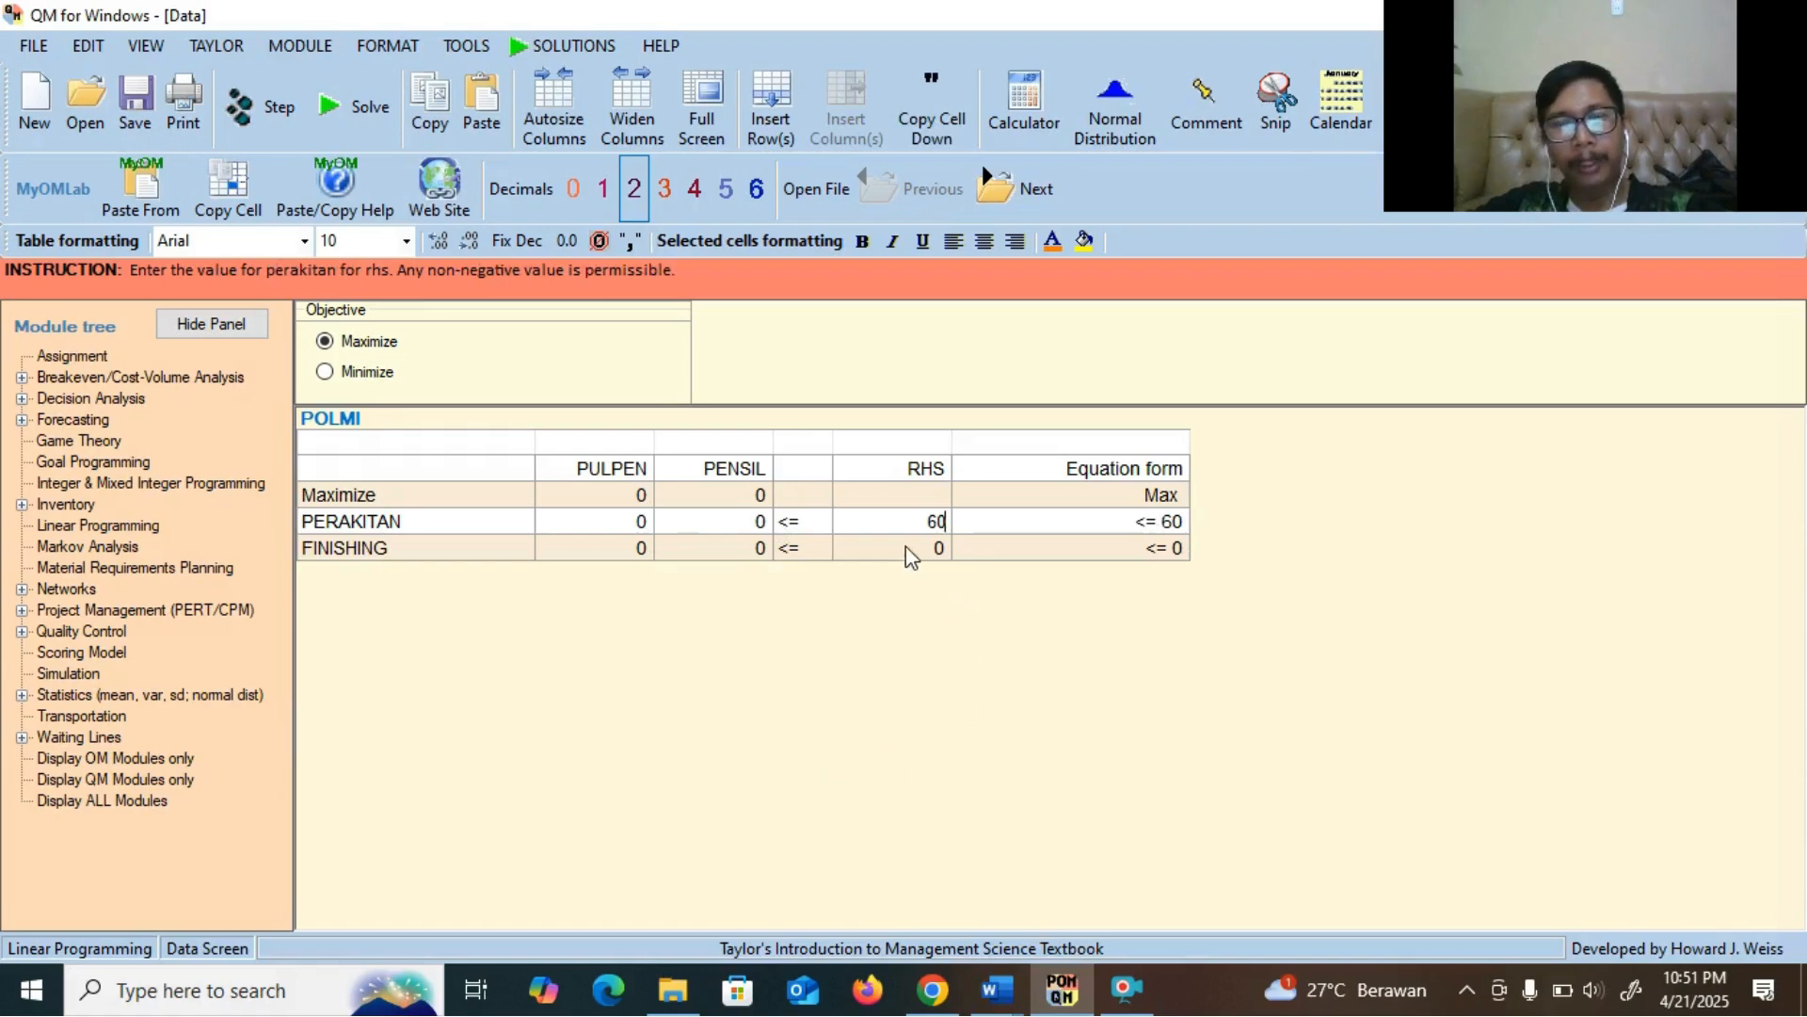
left_click(905, 550)
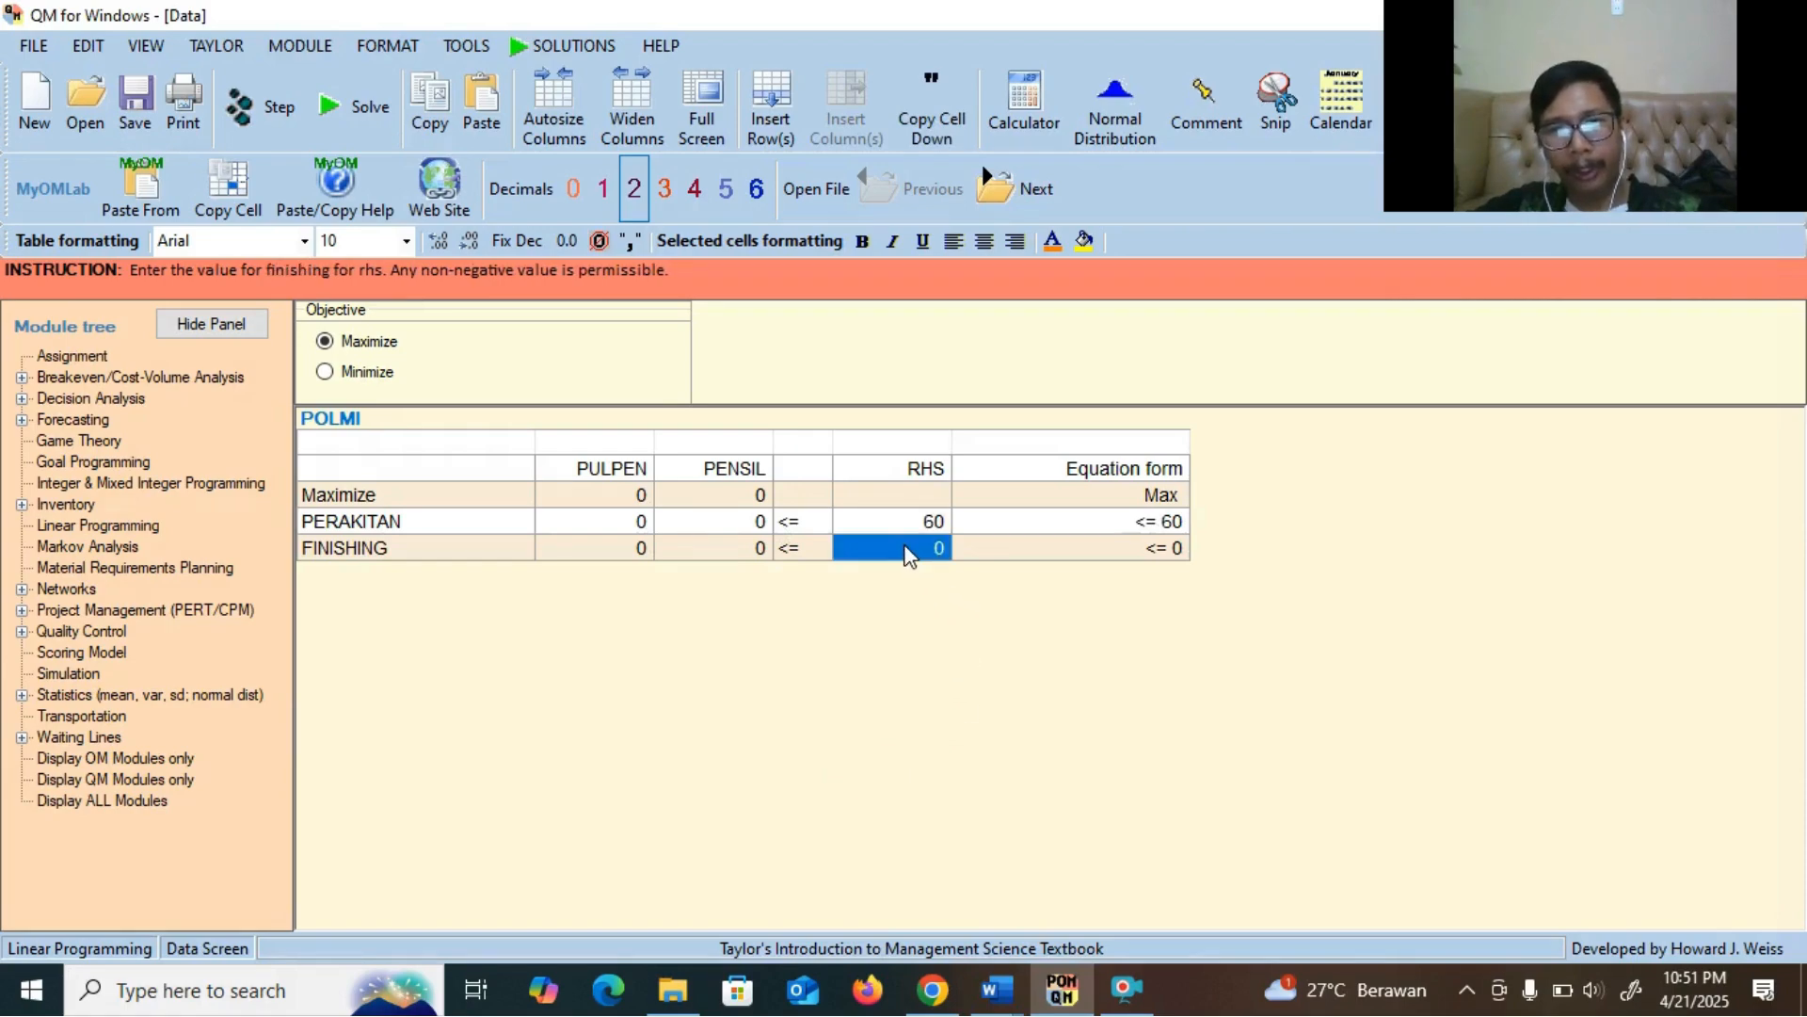
type("48")
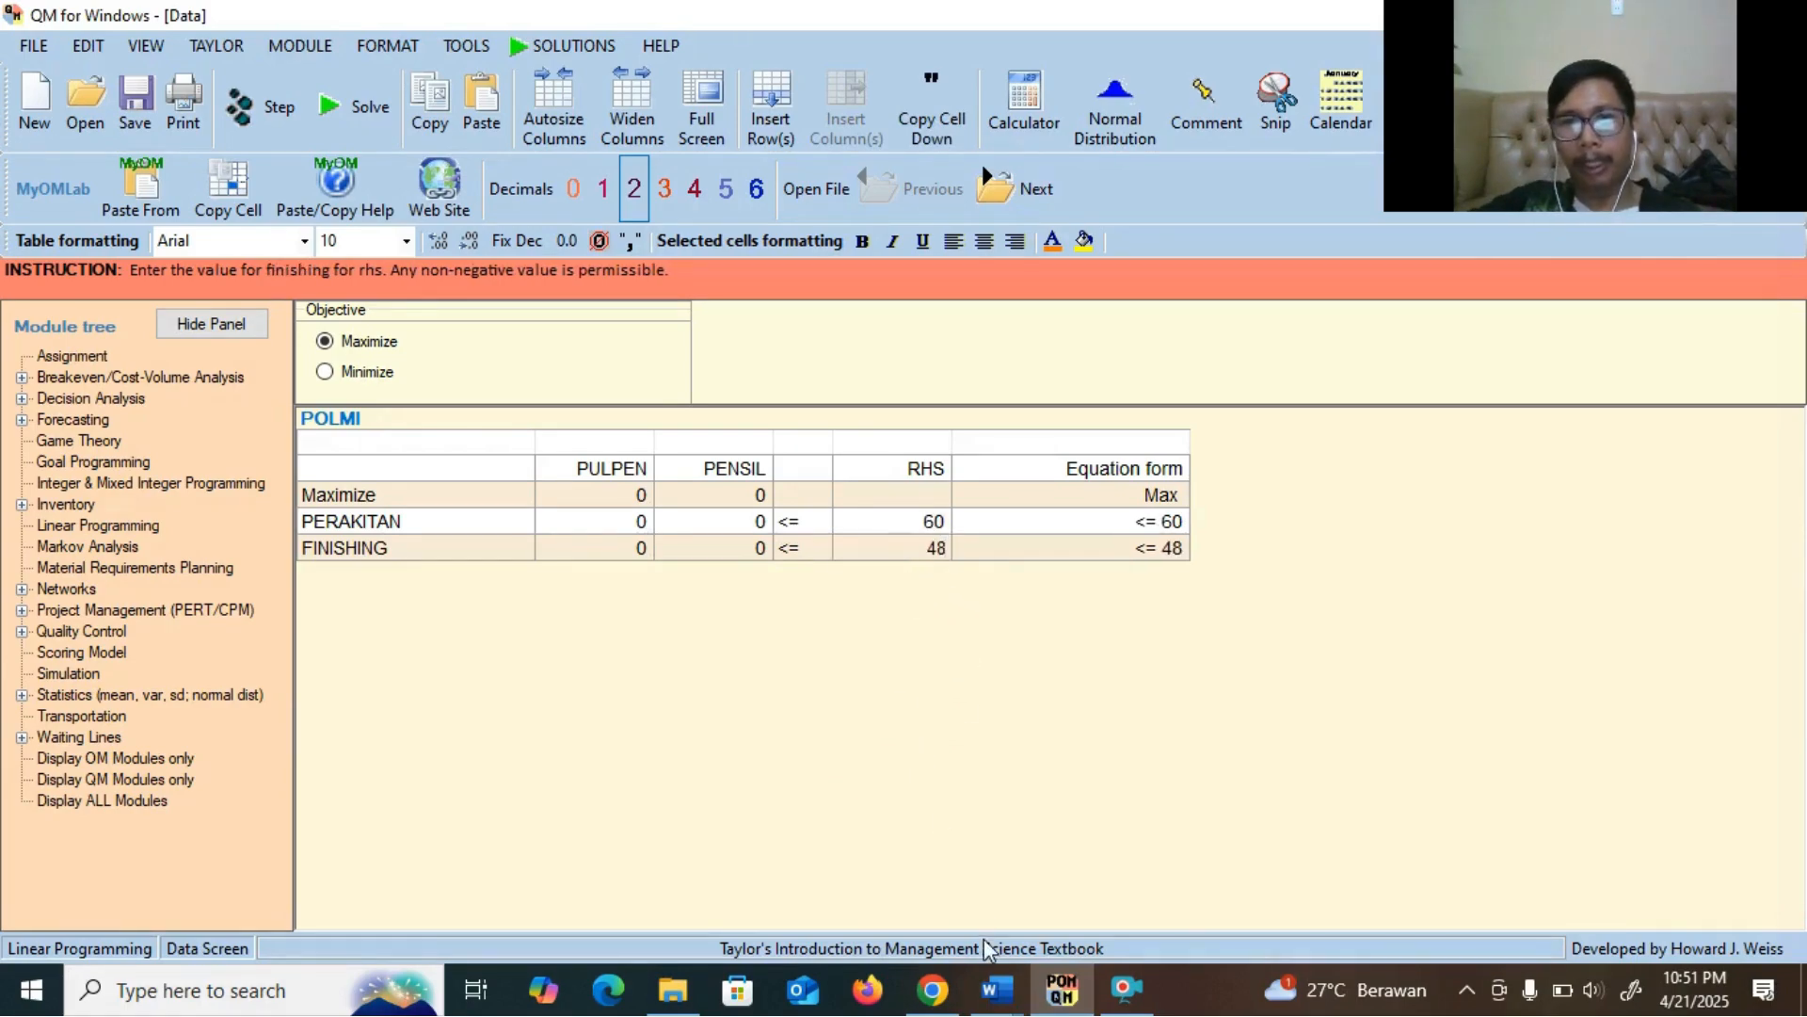
Review the available working hours and the perakitan and finishing hours needed per pulpen in the TRO MI 4 A Word document
mouse_move(998, 968)
left_click(924, 873)
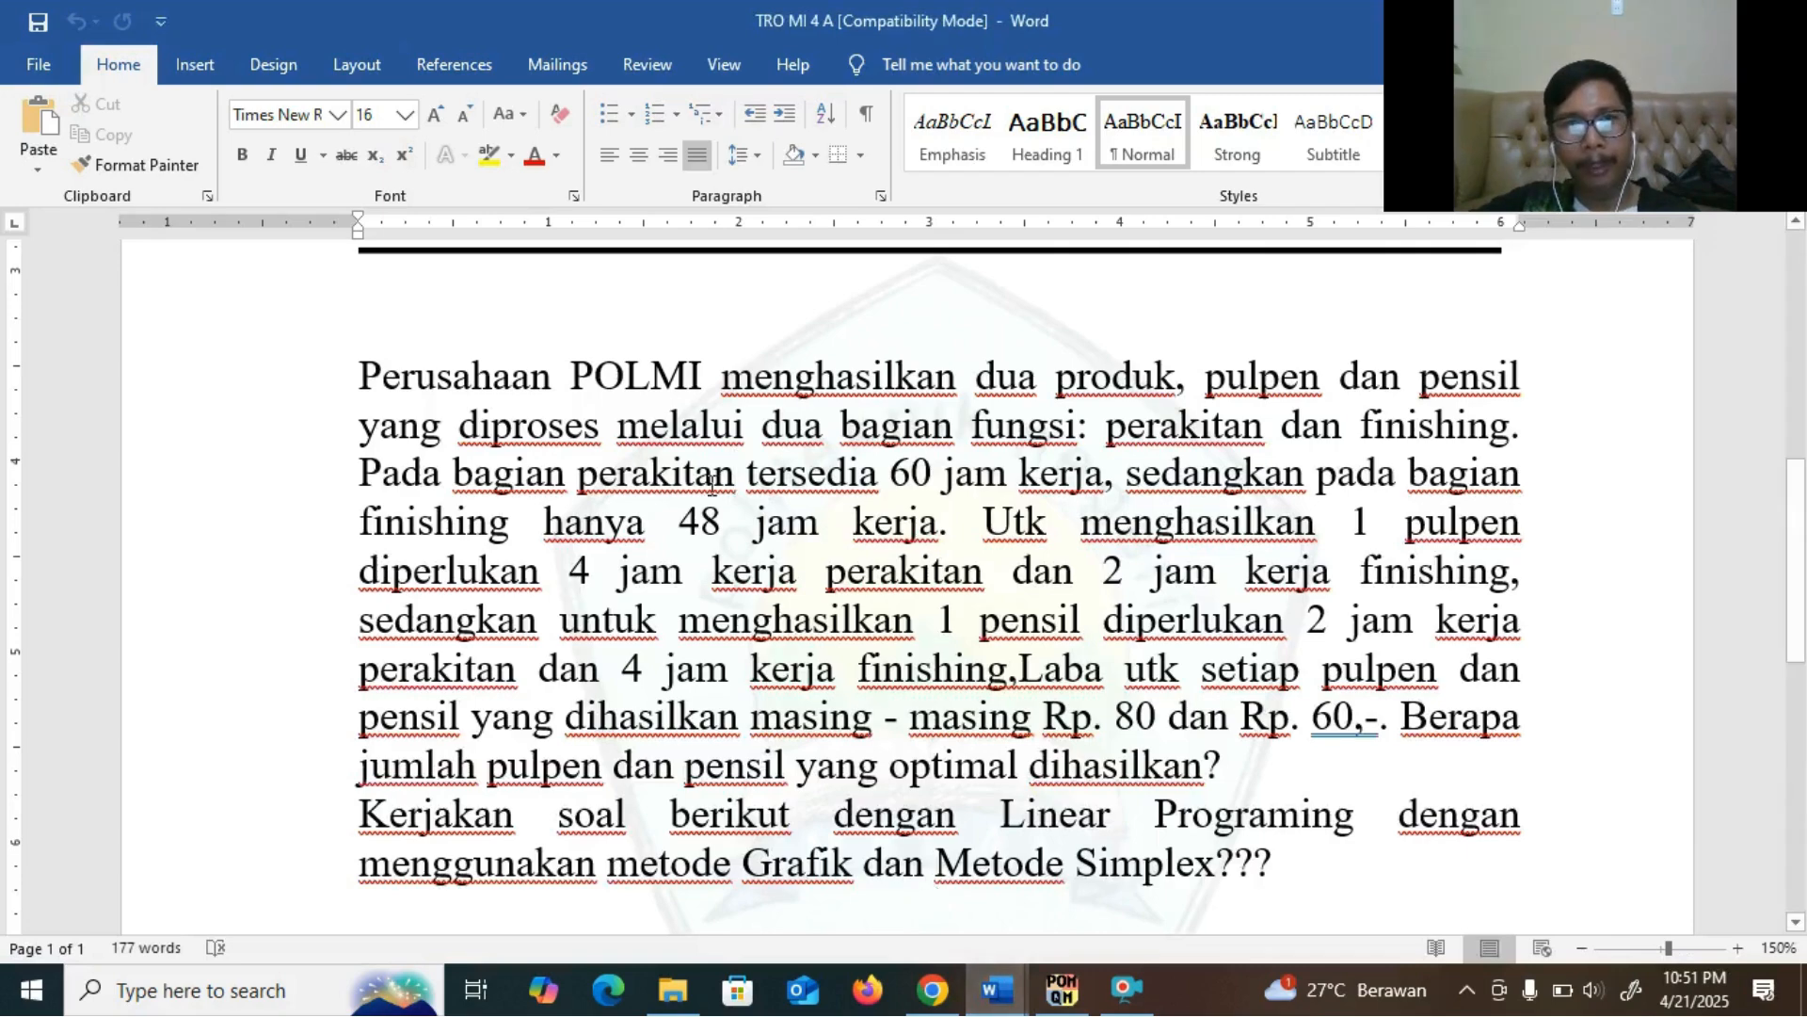
left_click_drag(323, 485, 920, 475)
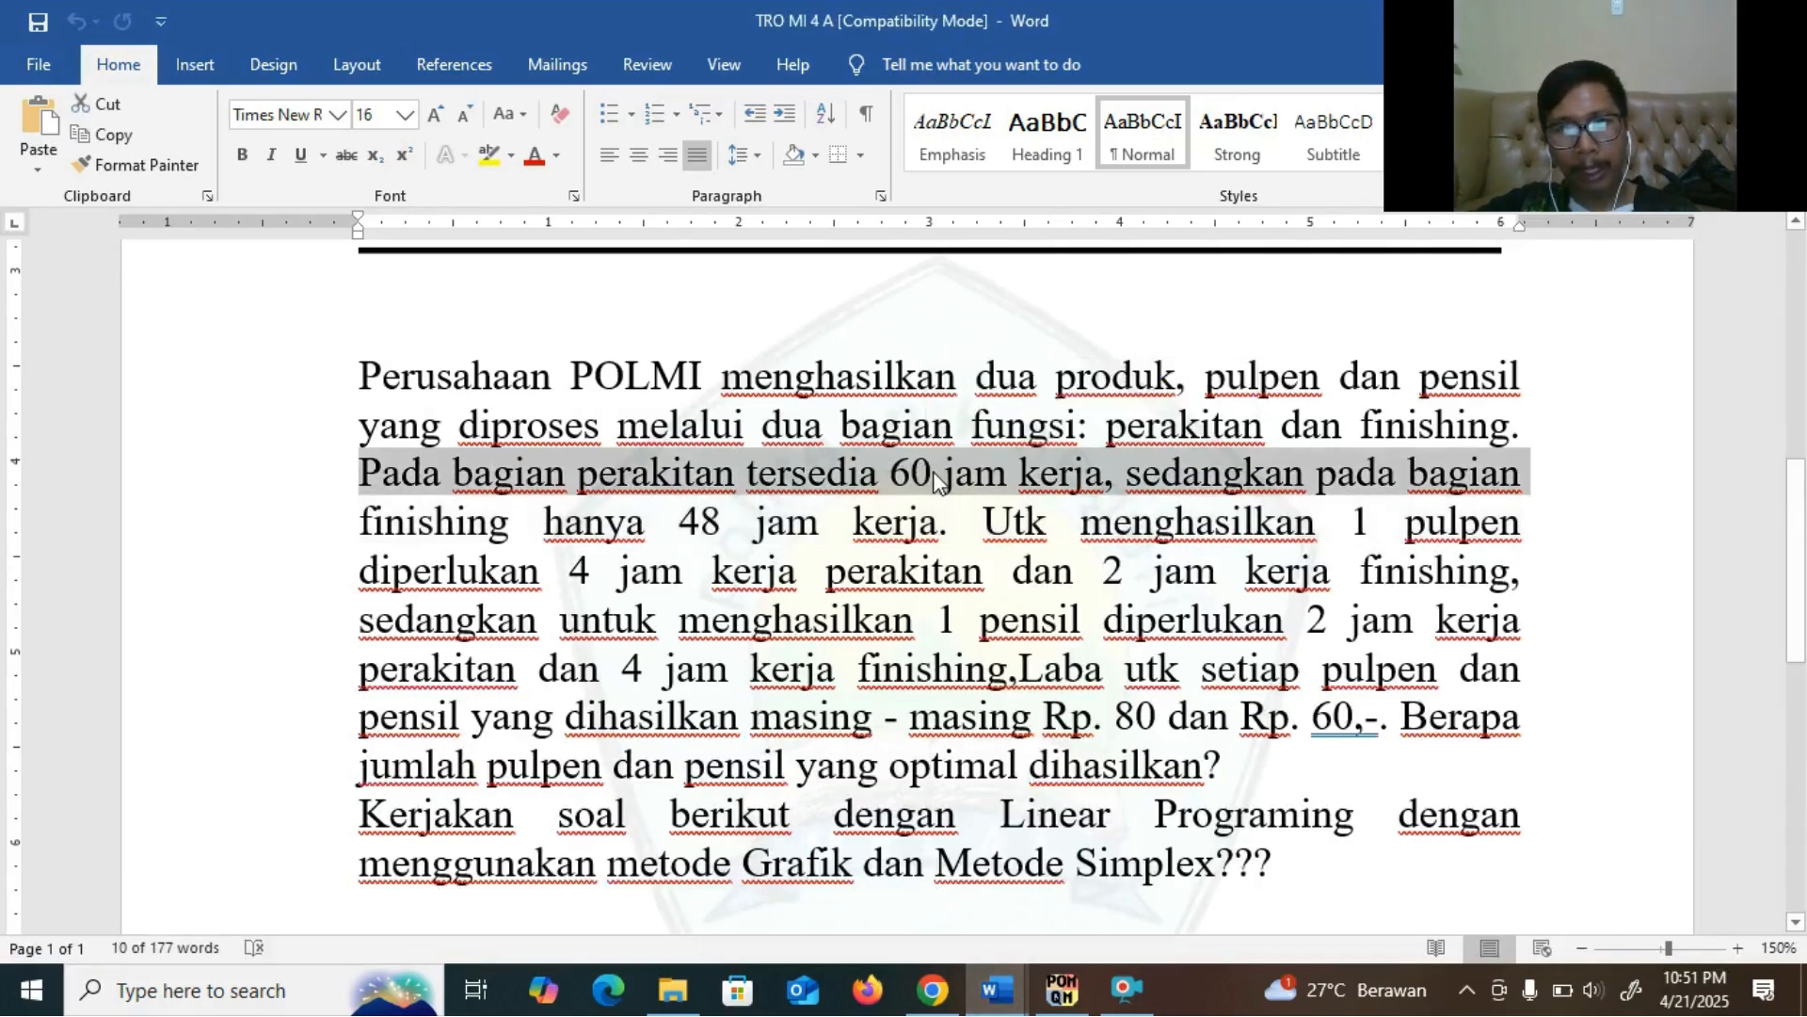
left_click(935, 480)
left_click_drag(359, 523, 685, 530)
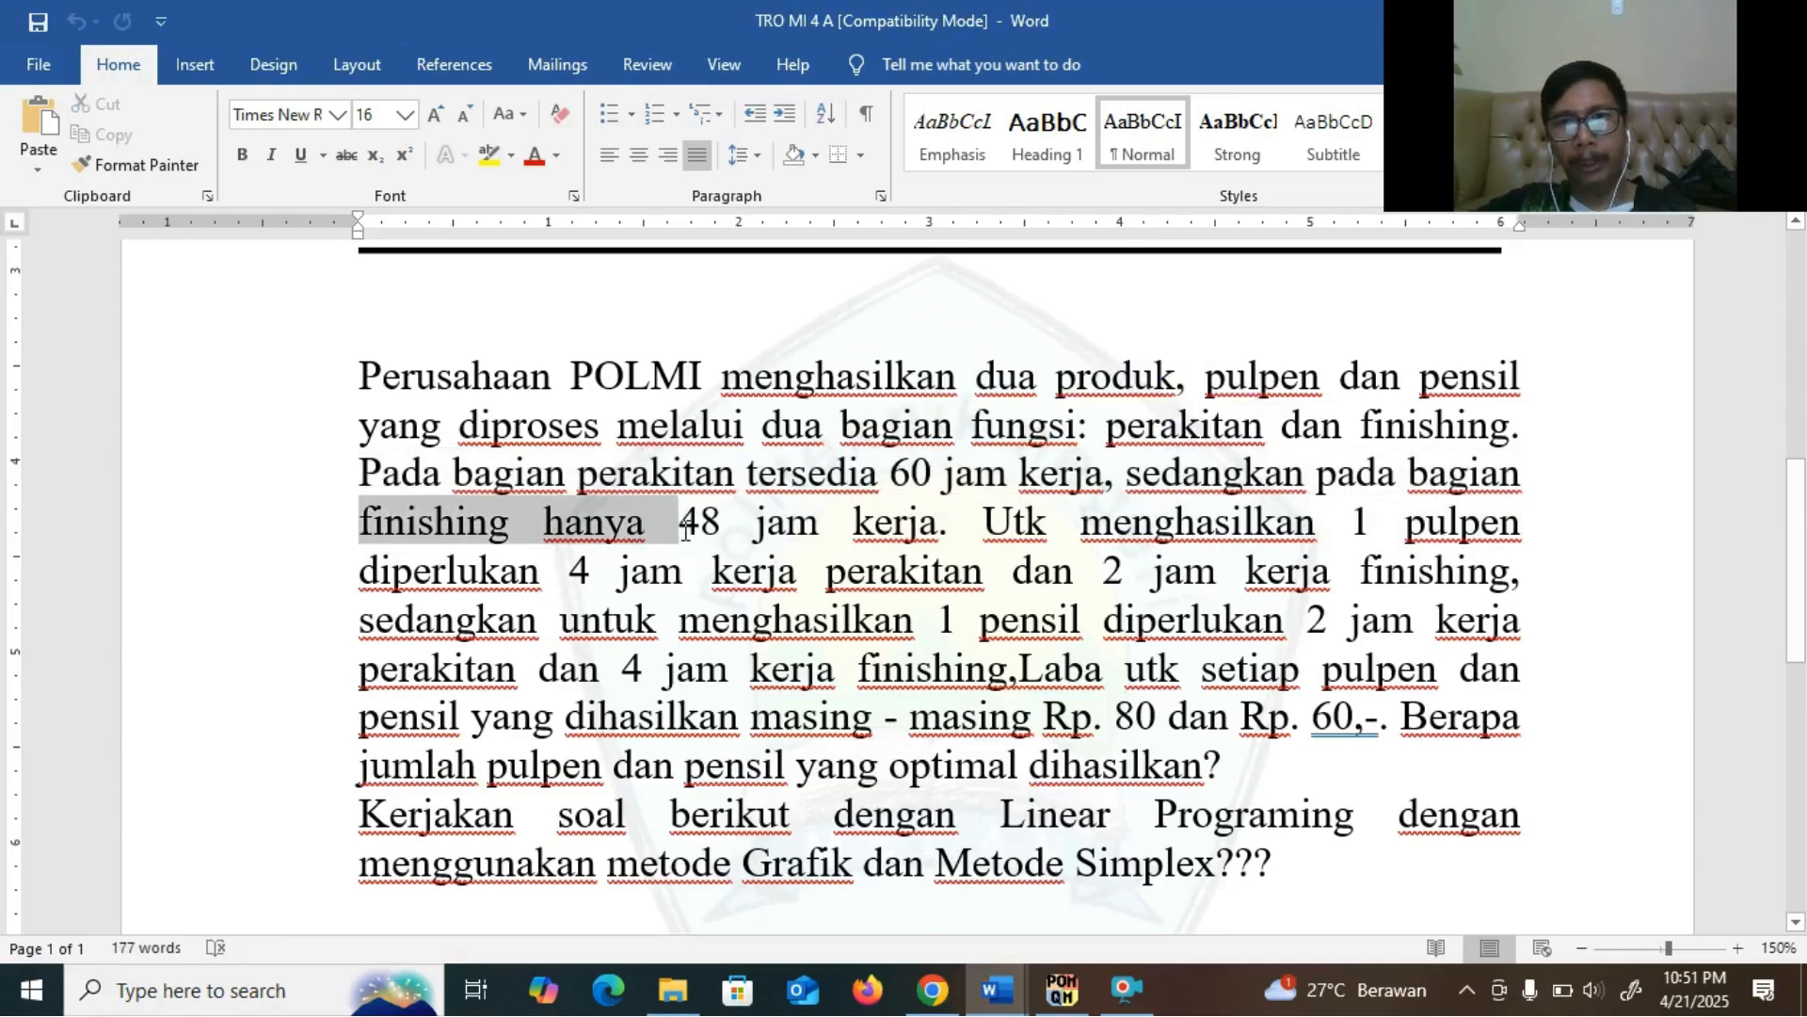
left_click(1043, 618)
left_click_drag(985, 522, 1210, 529)
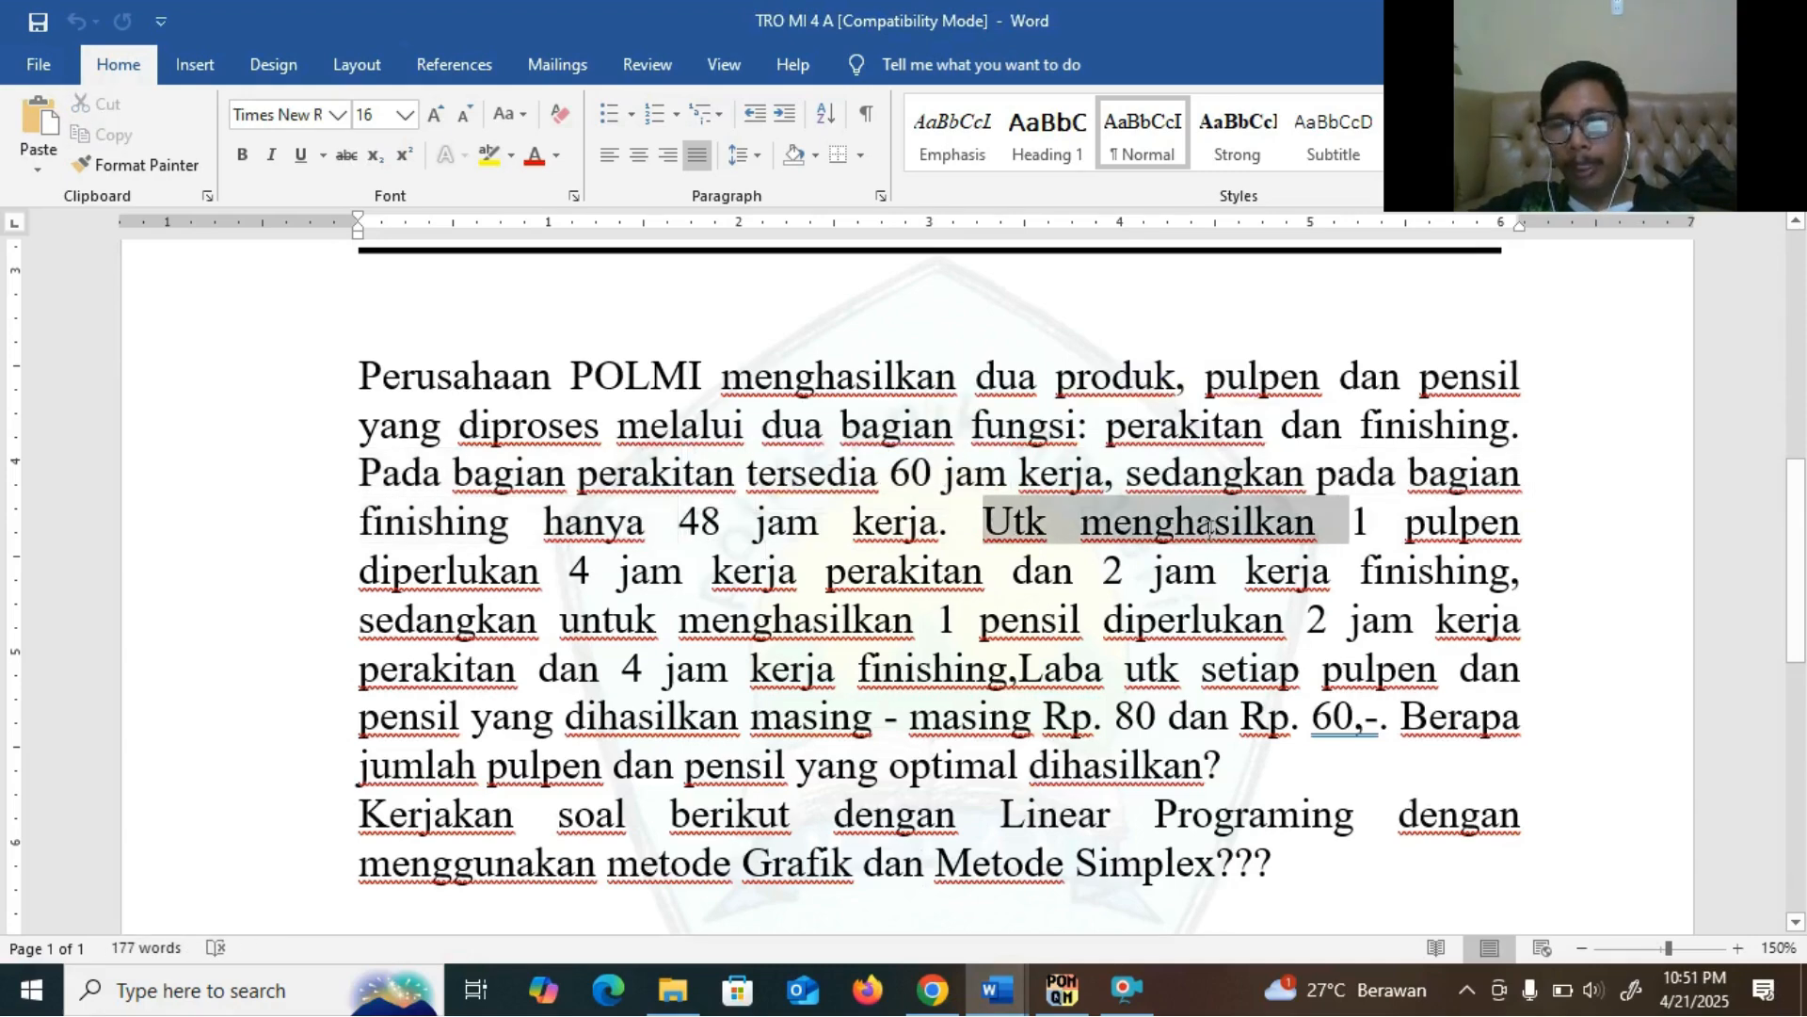
left_click_drag(1419, 519, 1506, 521)
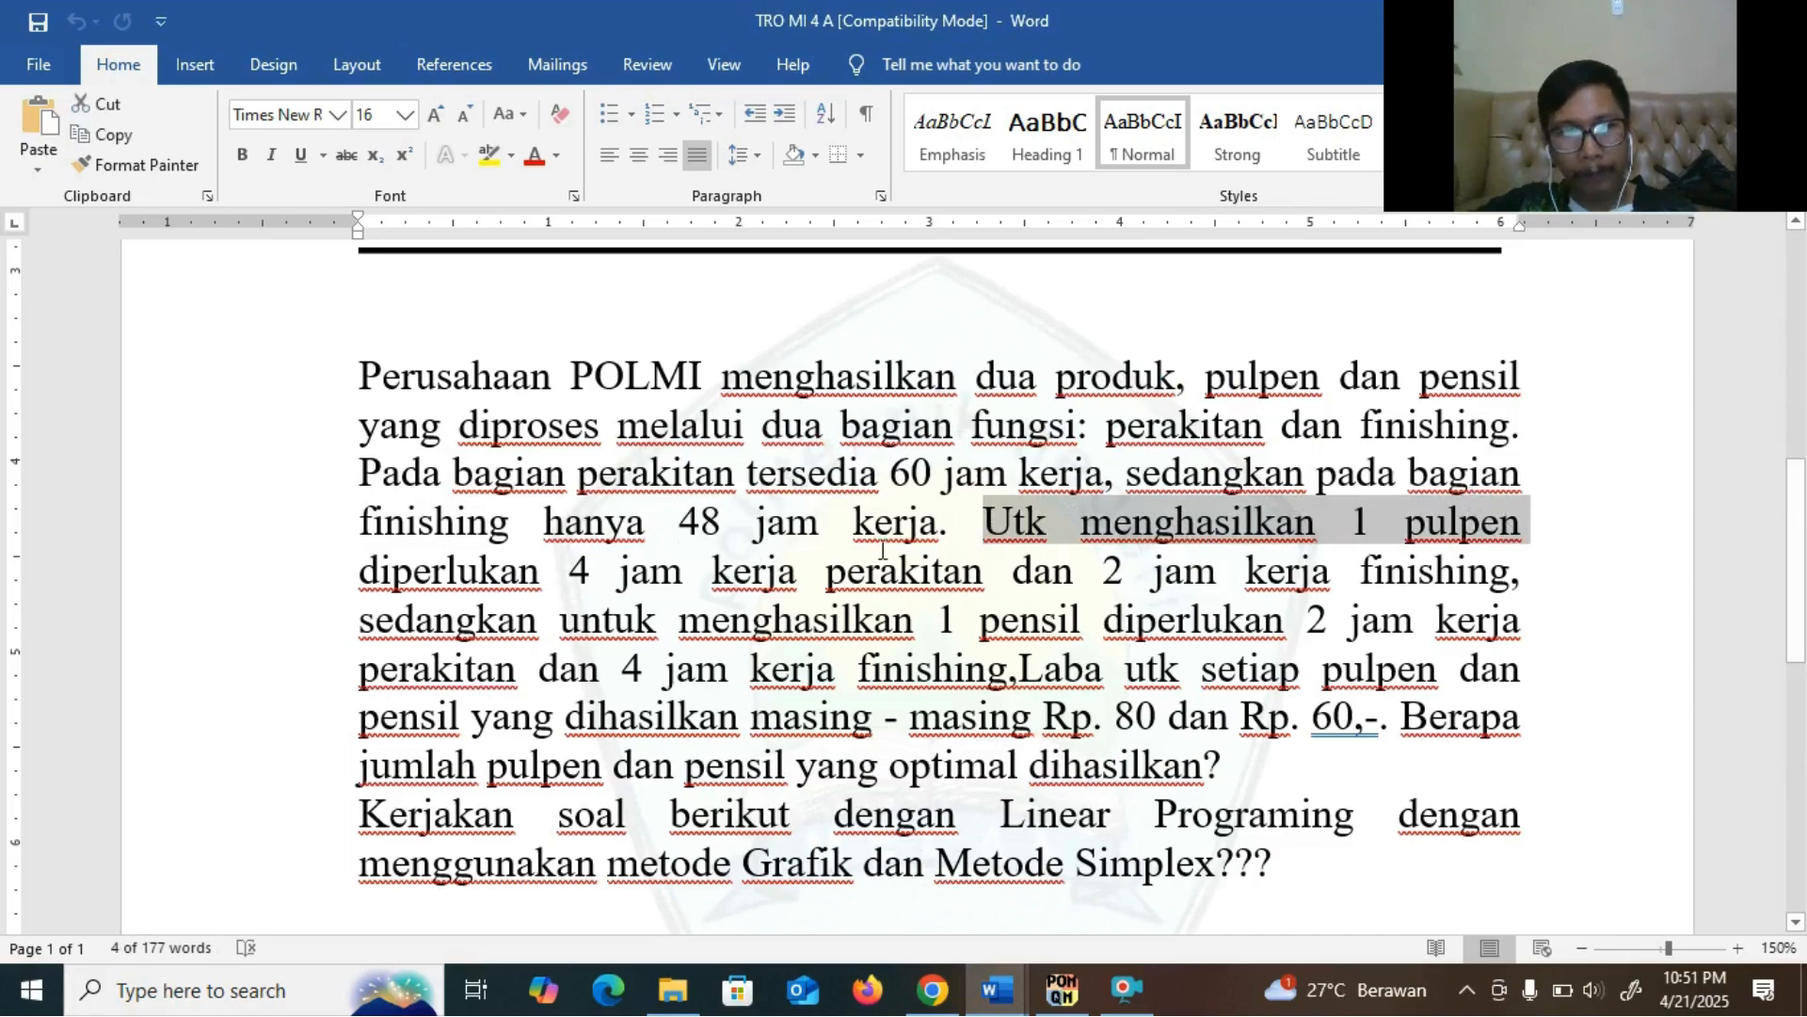
left_click(569, 570)
left_click_drag(350, 570, 1457, 578)
left_click(828, 602)
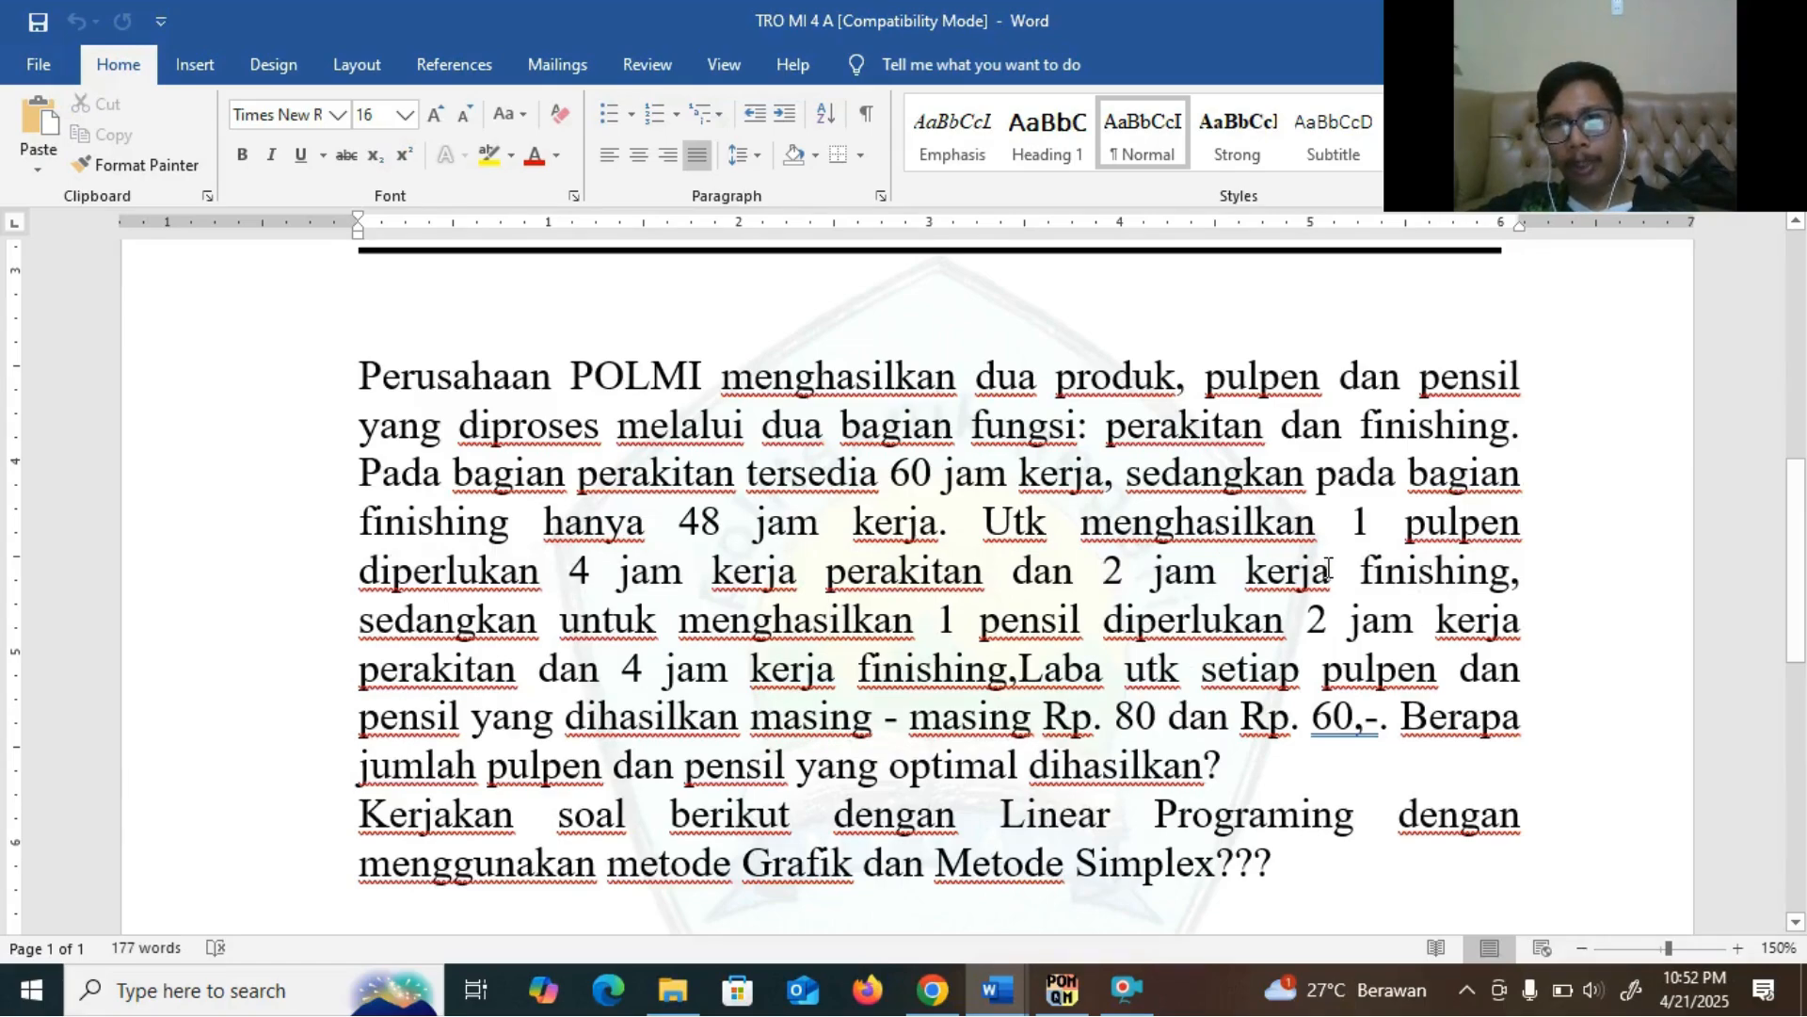
Return to QM for Windows and set the PULPEN coefficients to 4 for PERAKITAN and 2 for FINISHING
left_click(1067, 989)
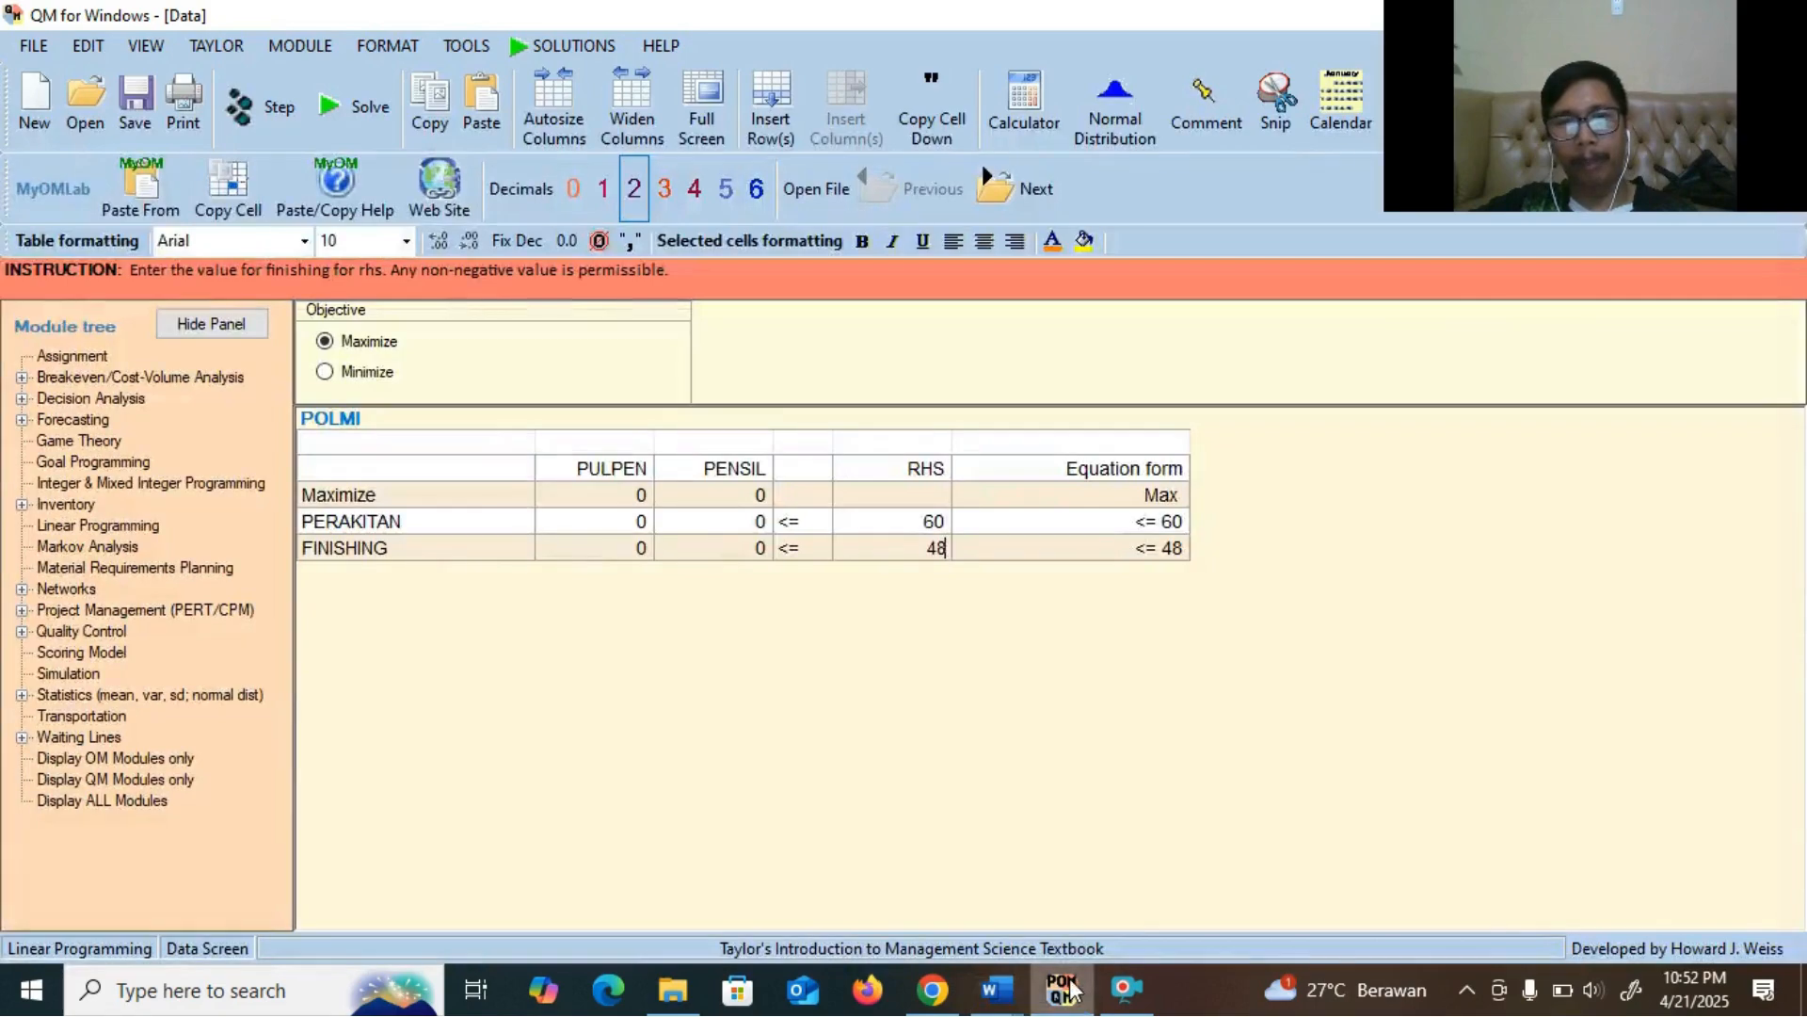
left_click(619, 497)
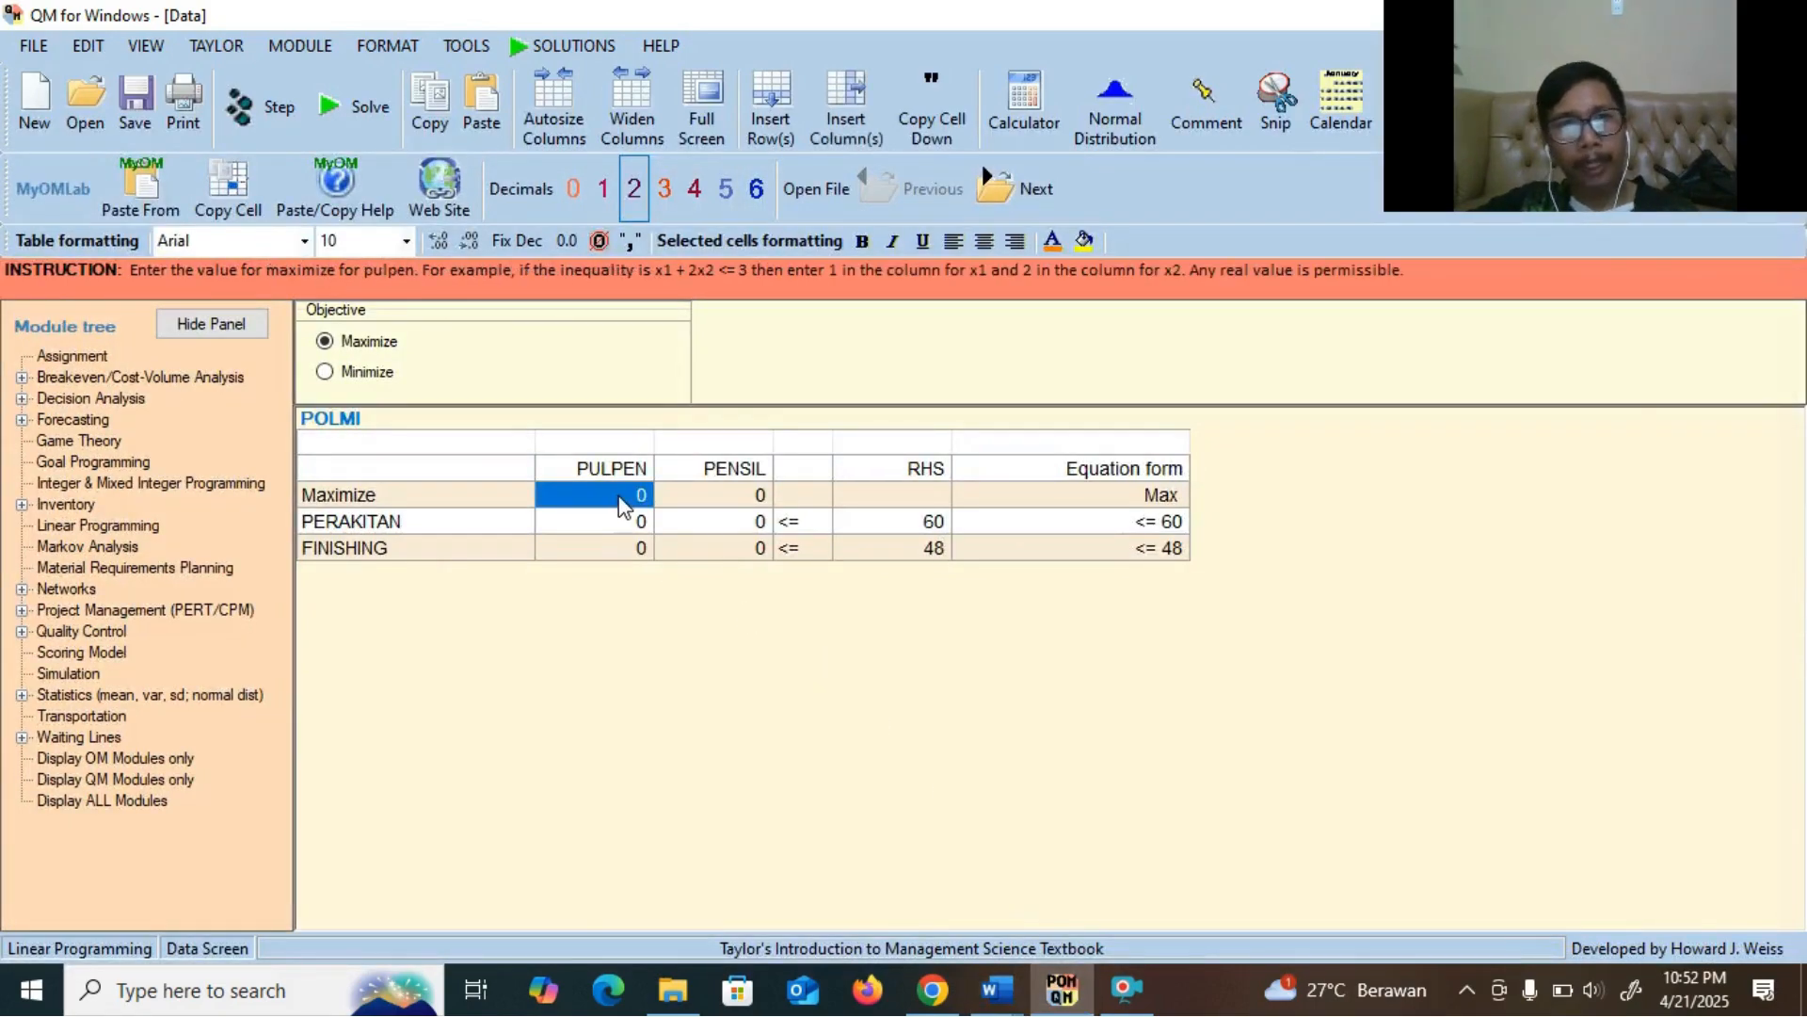
left_click(607, 529)
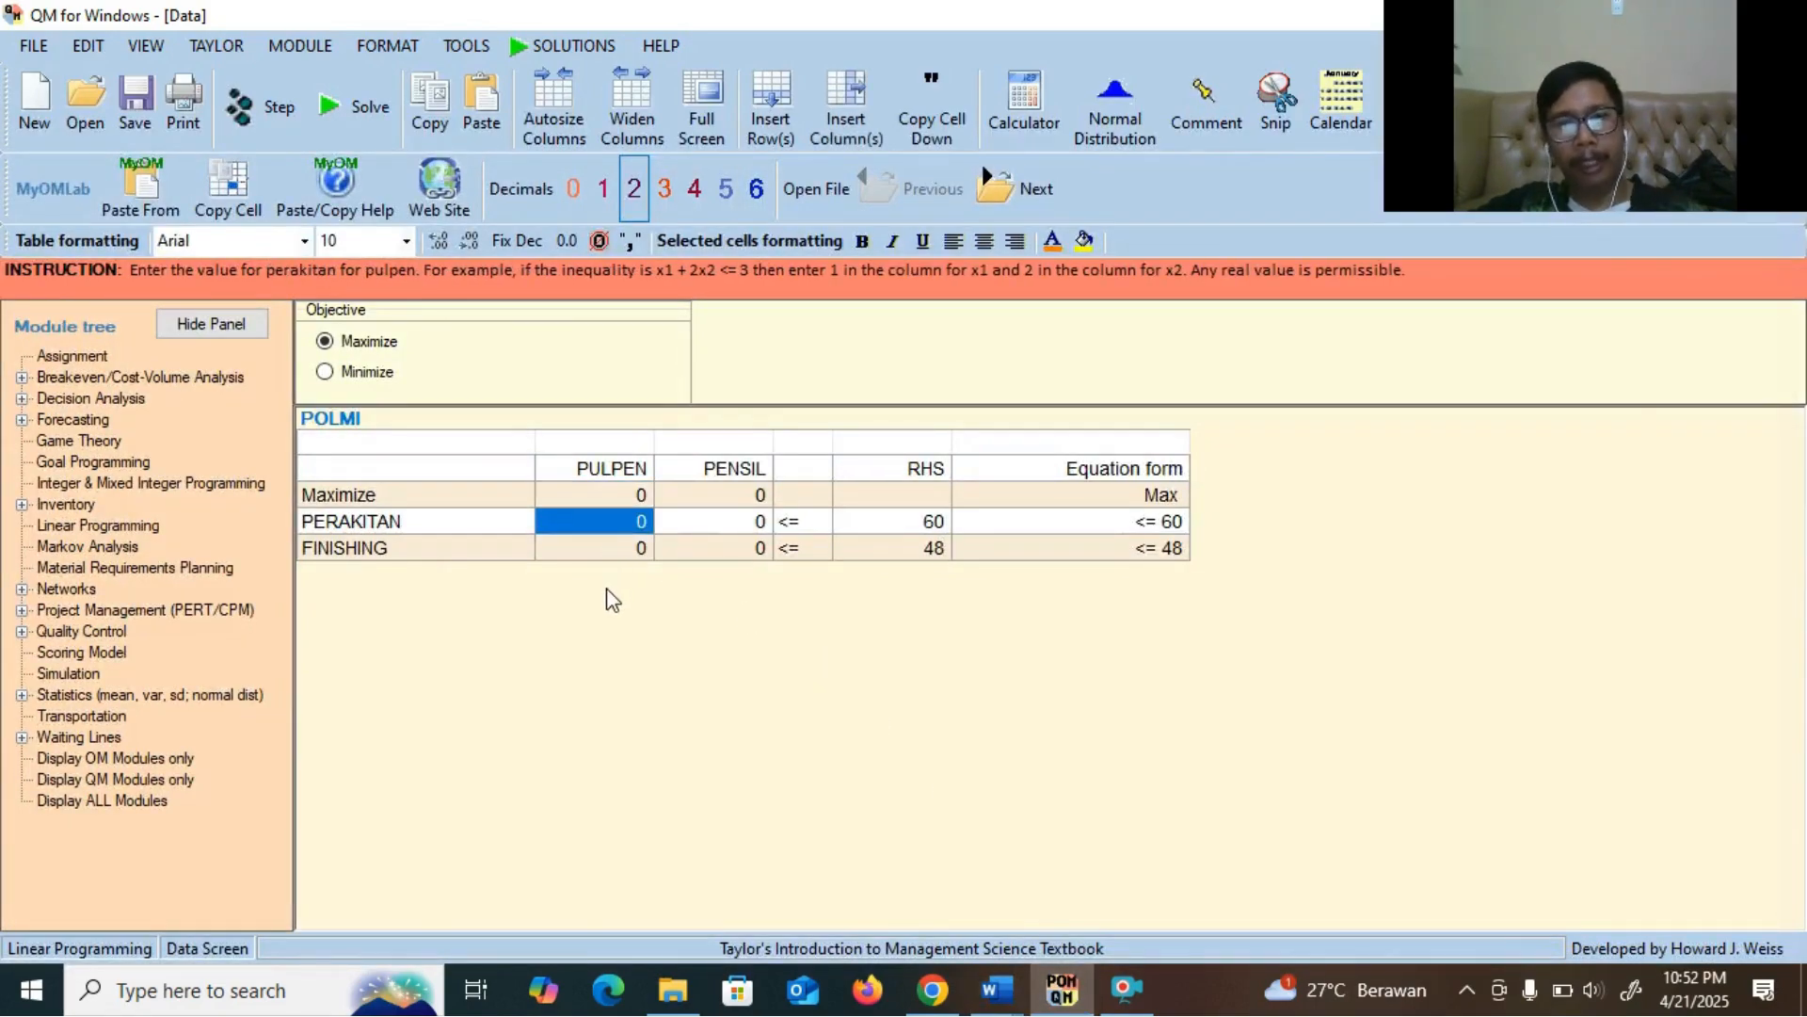
type("4")
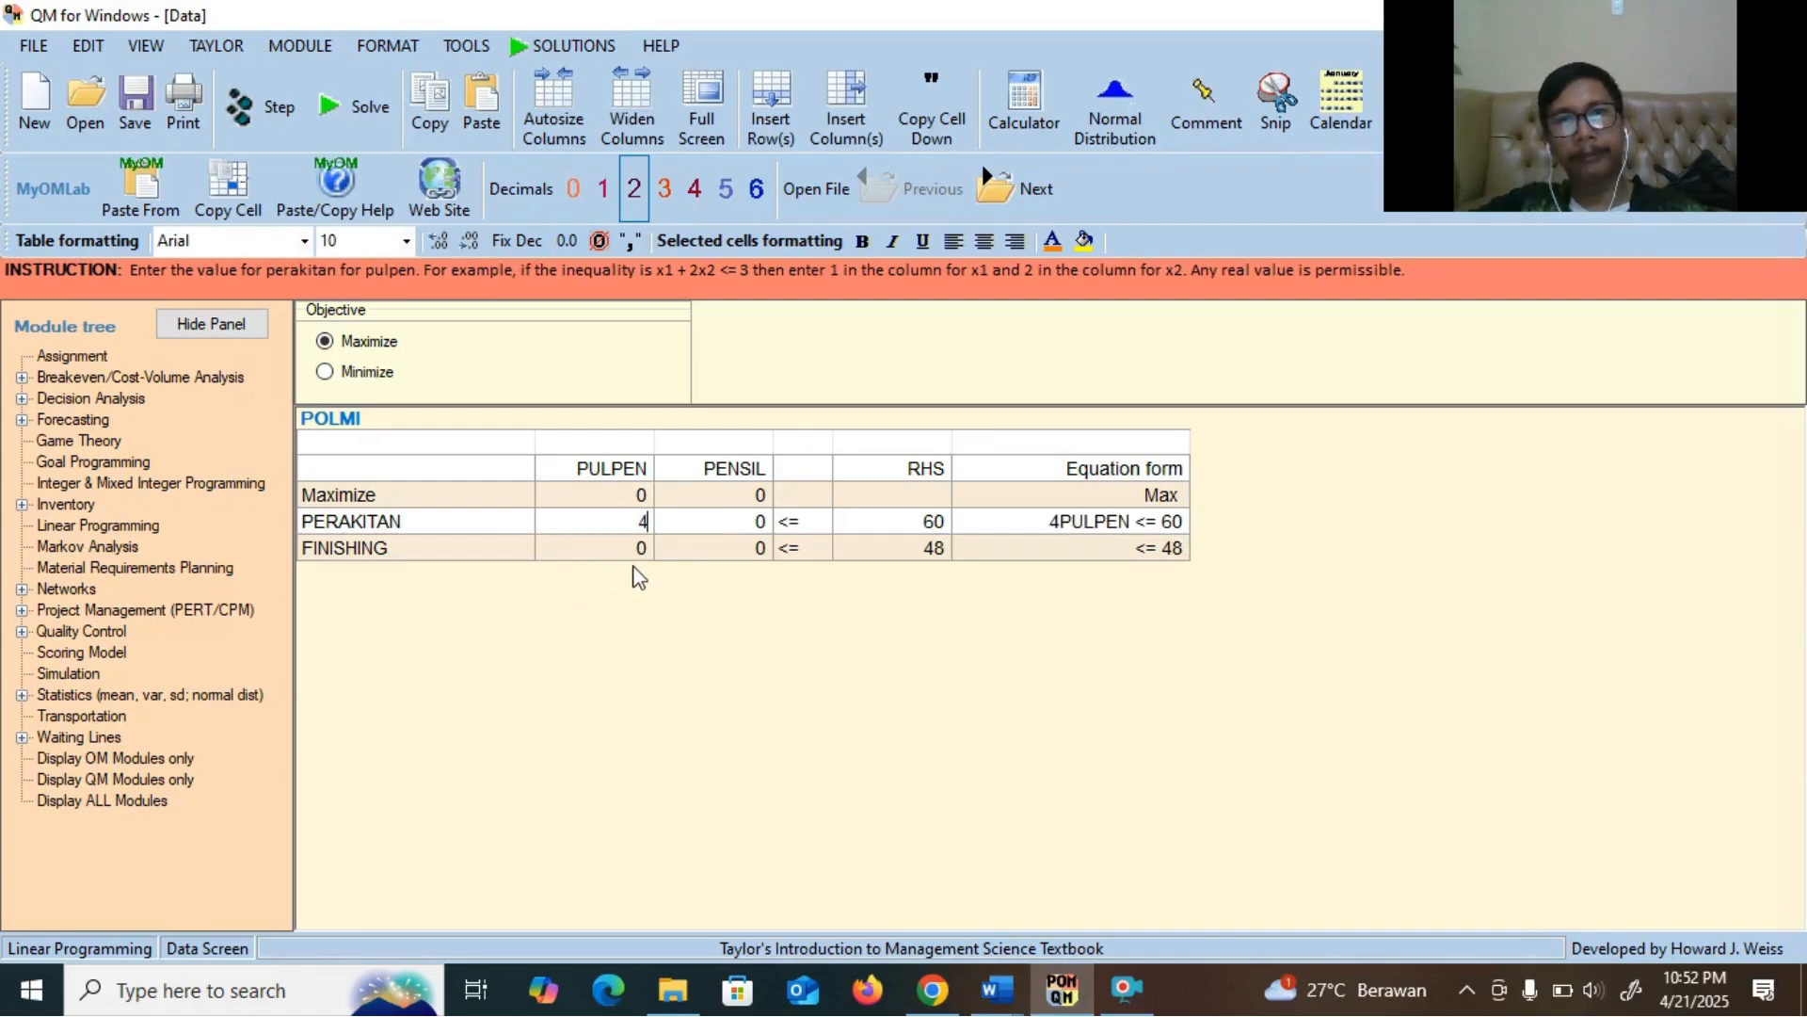
left_click(631, 555)
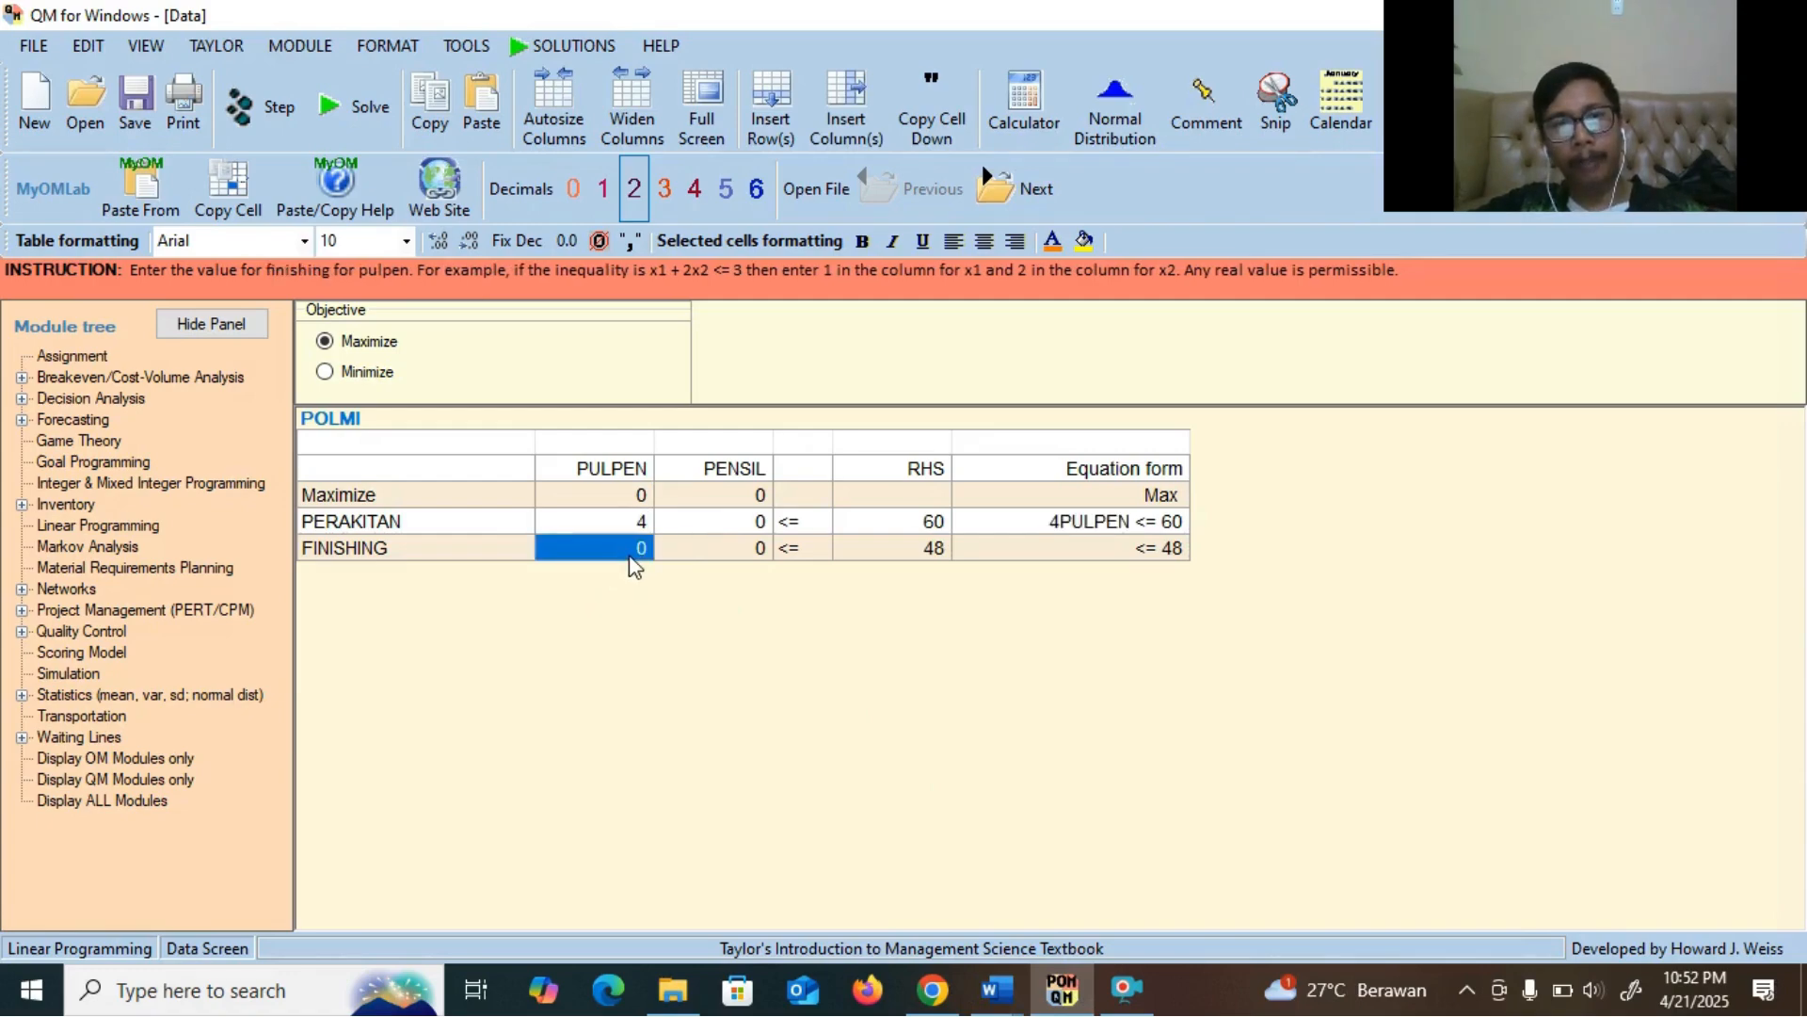
type("2")
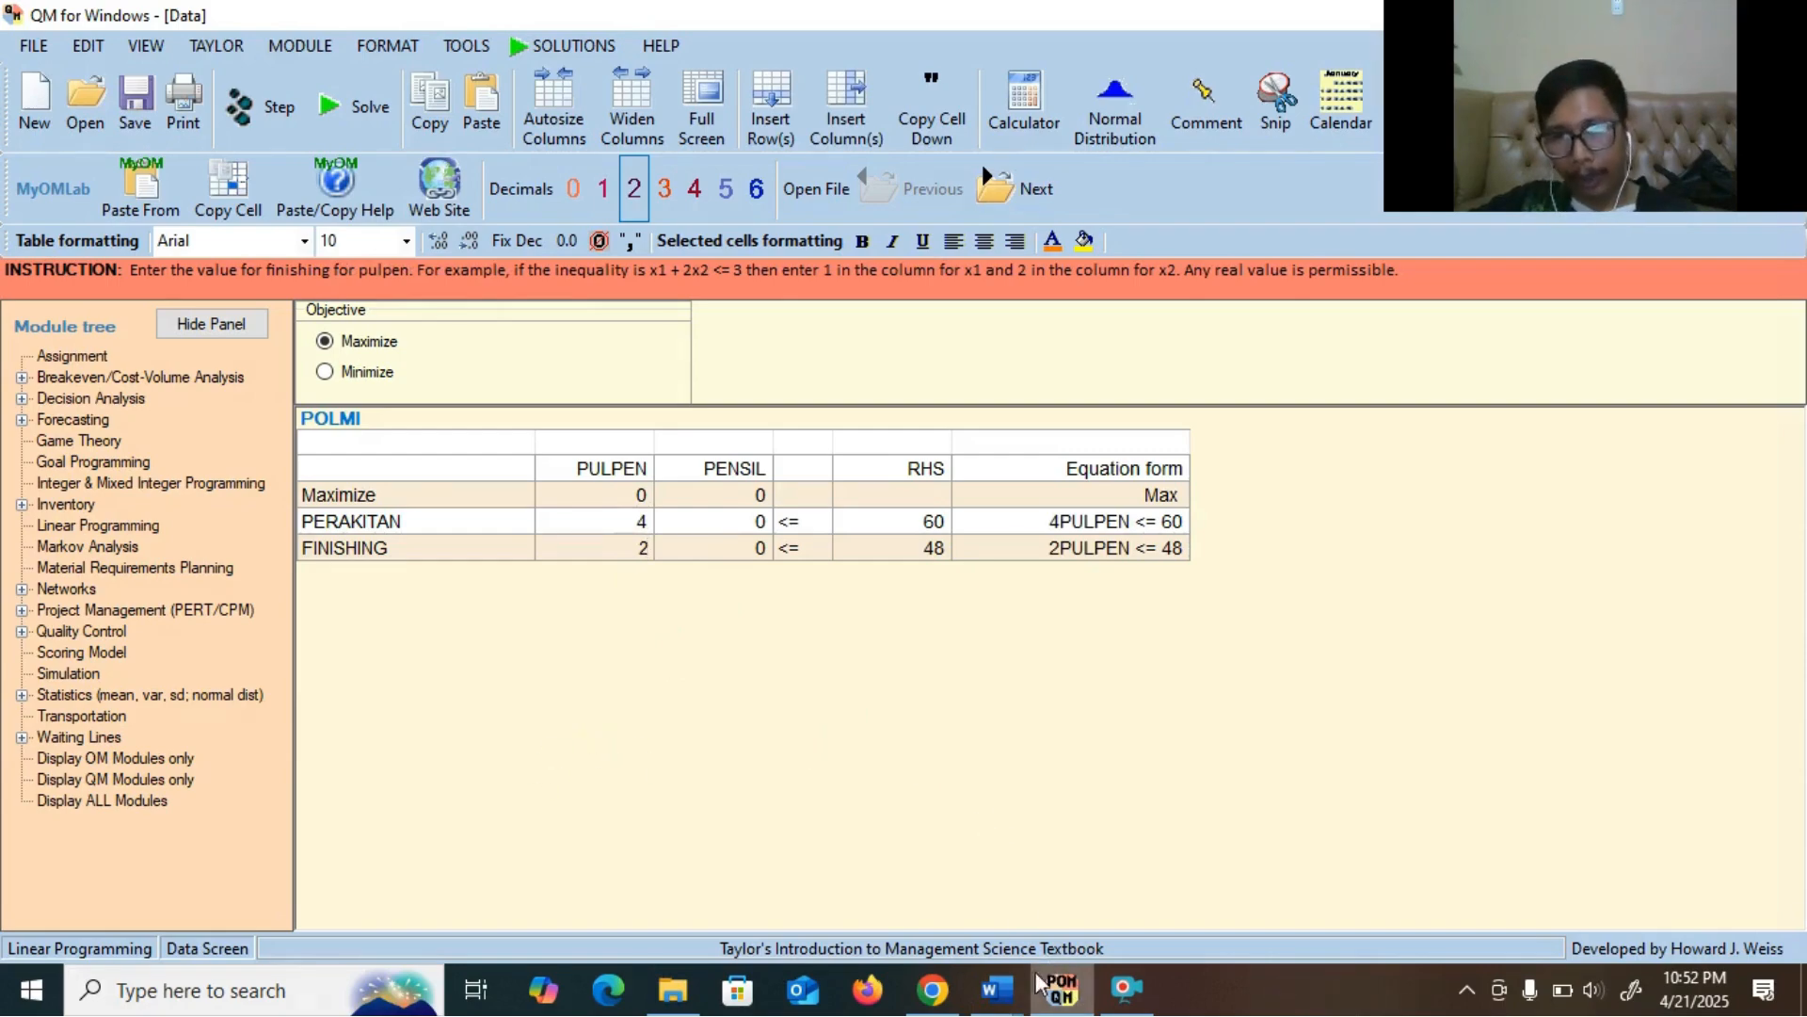
Check the hours per pensil in the Word document, and set the PENSIL coefficients in QM for Windows to 2 for PERAKITAN and 4 for FINISHING
left_click(997, 988)
left_click(892, 913)
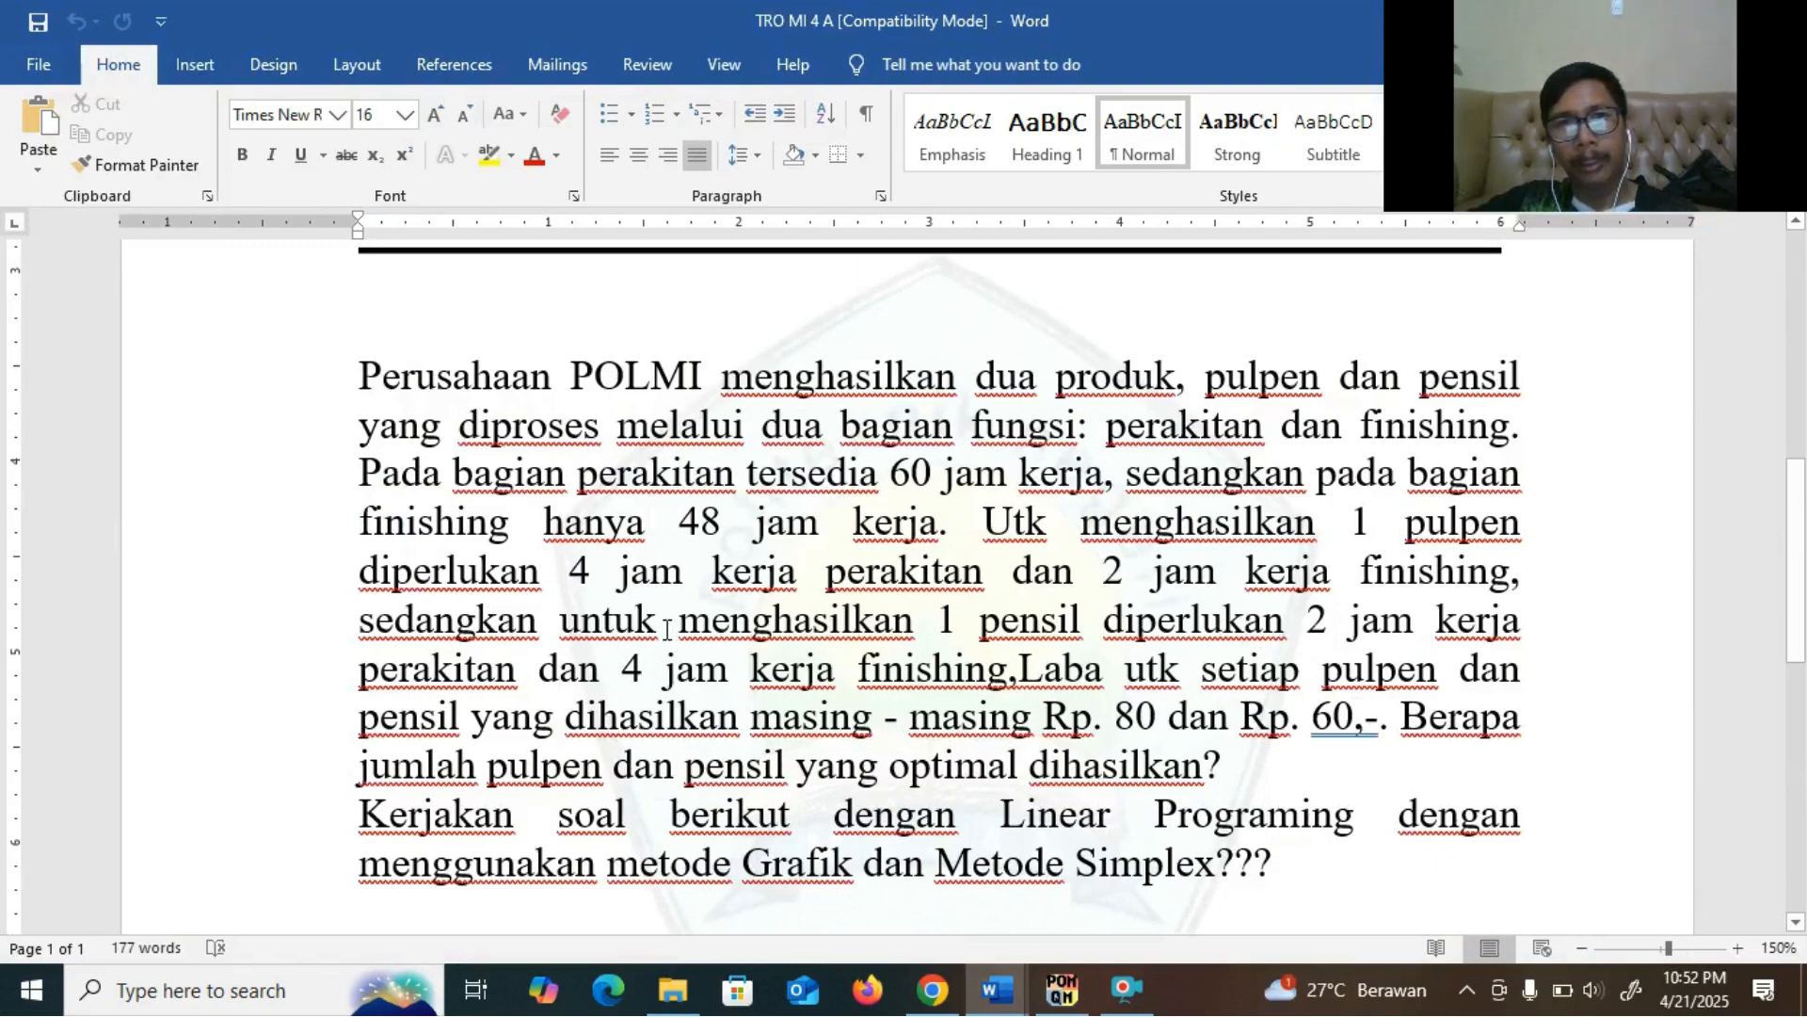
left_click_drag(357, 621, 979, 673)
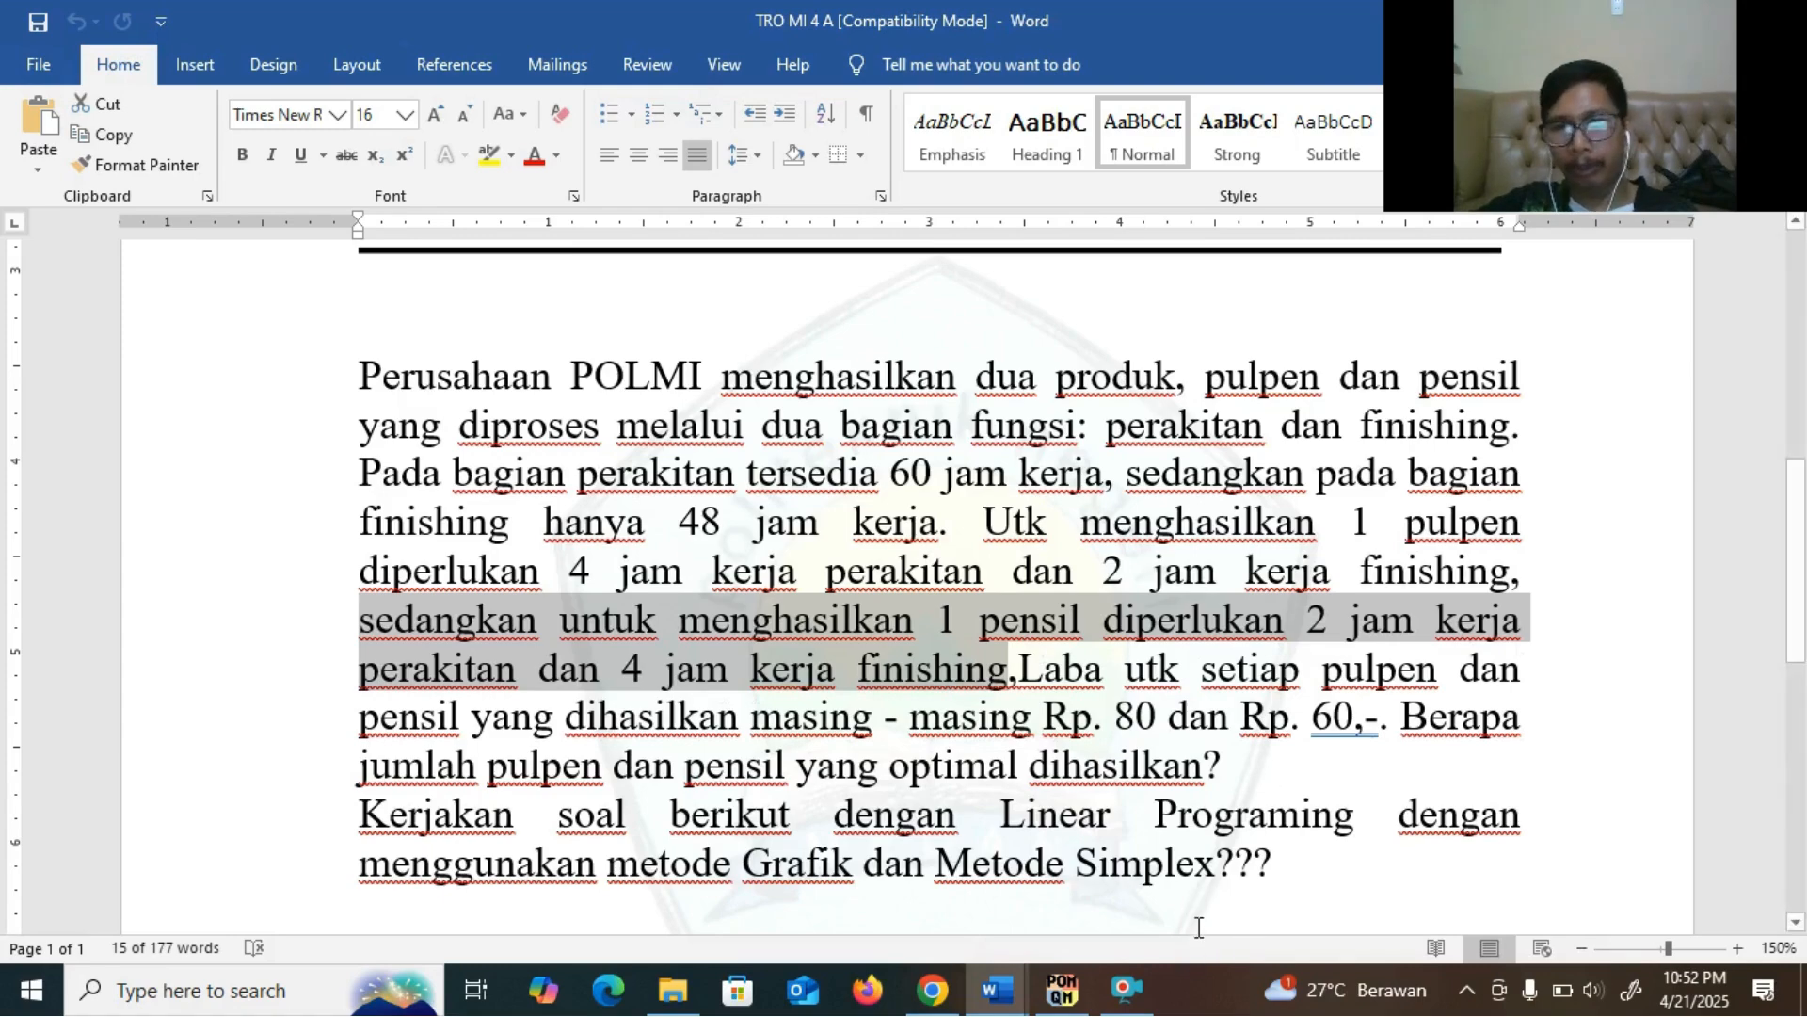
left_click(1073, 993)
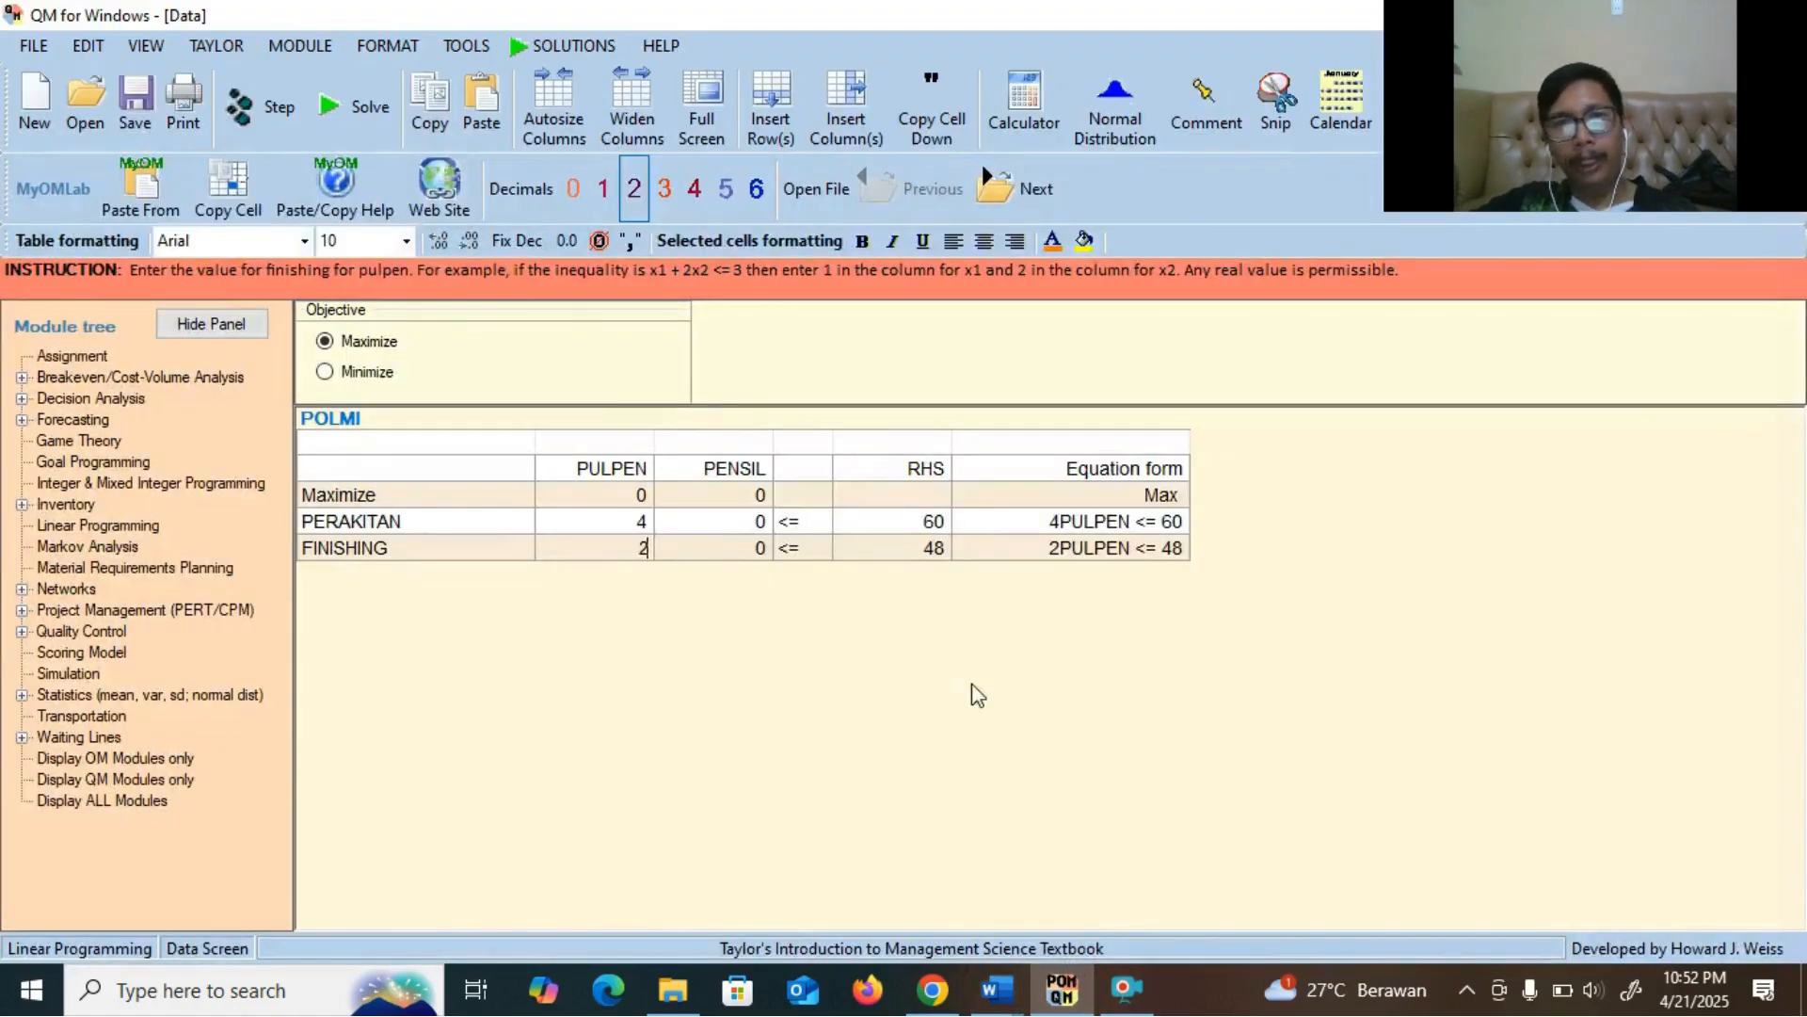
left_click(741, 525)
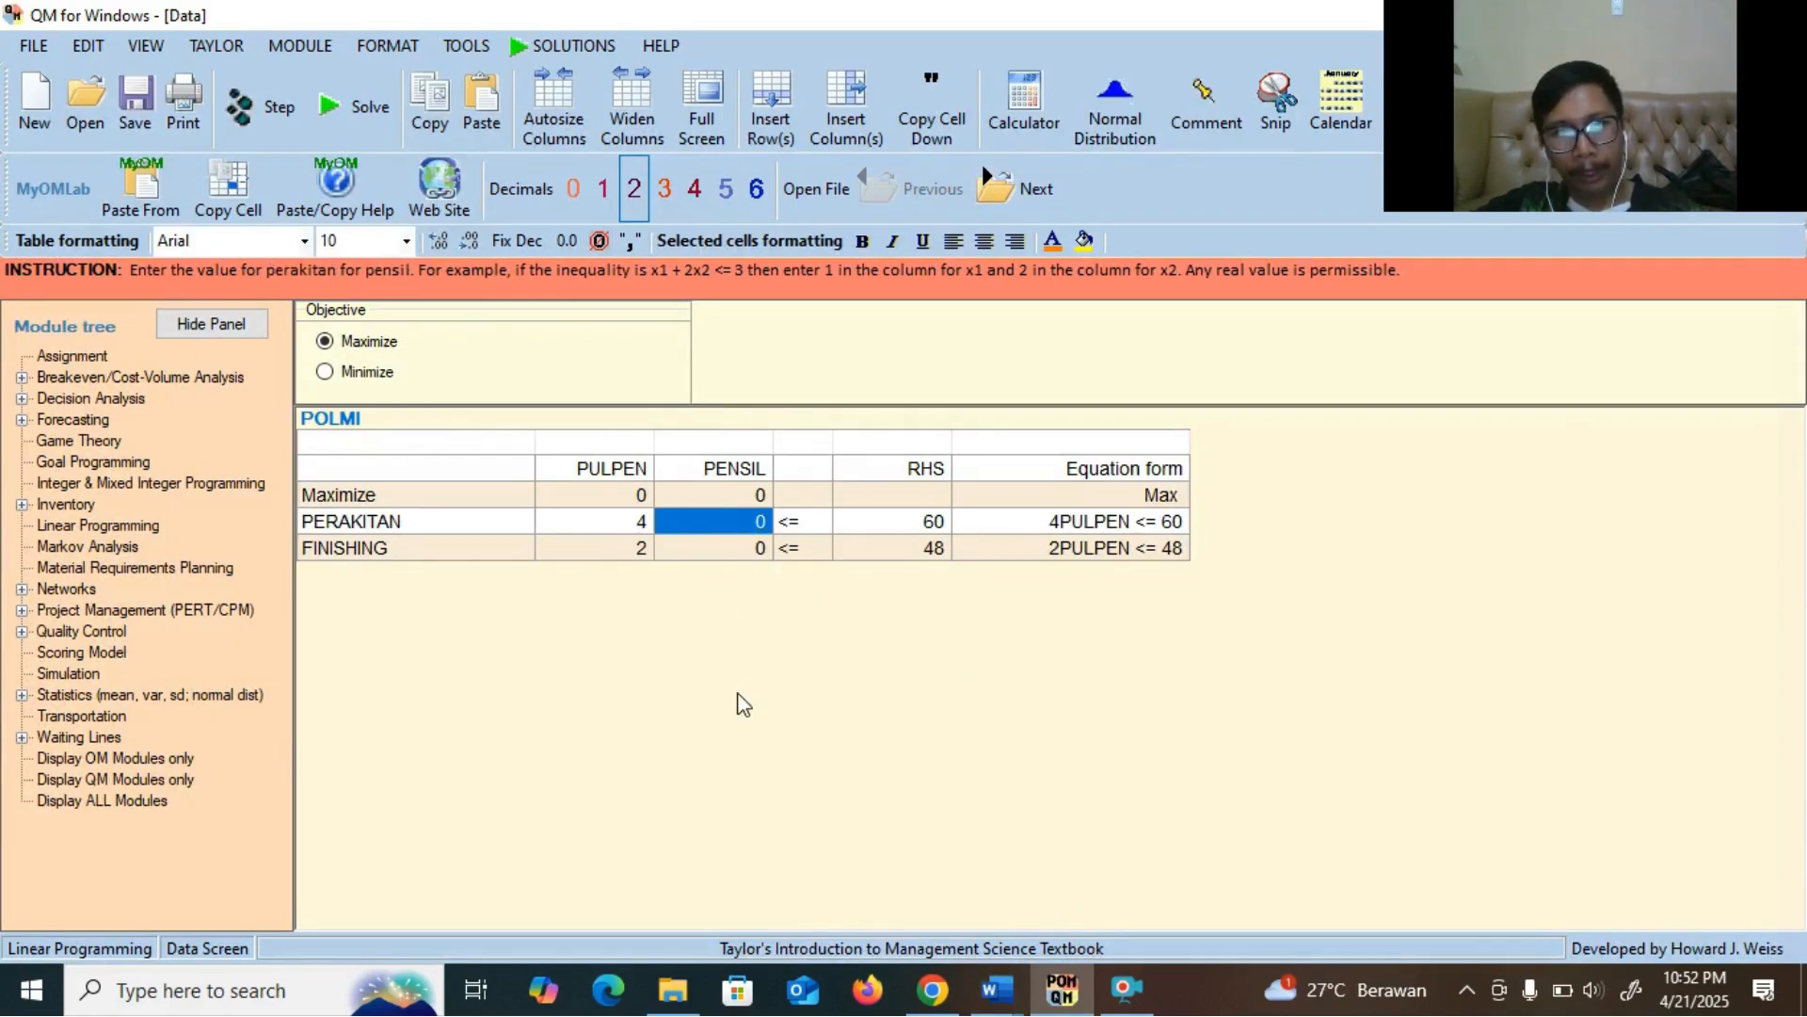
type("2")
key("Return")
left_click(737, 558)
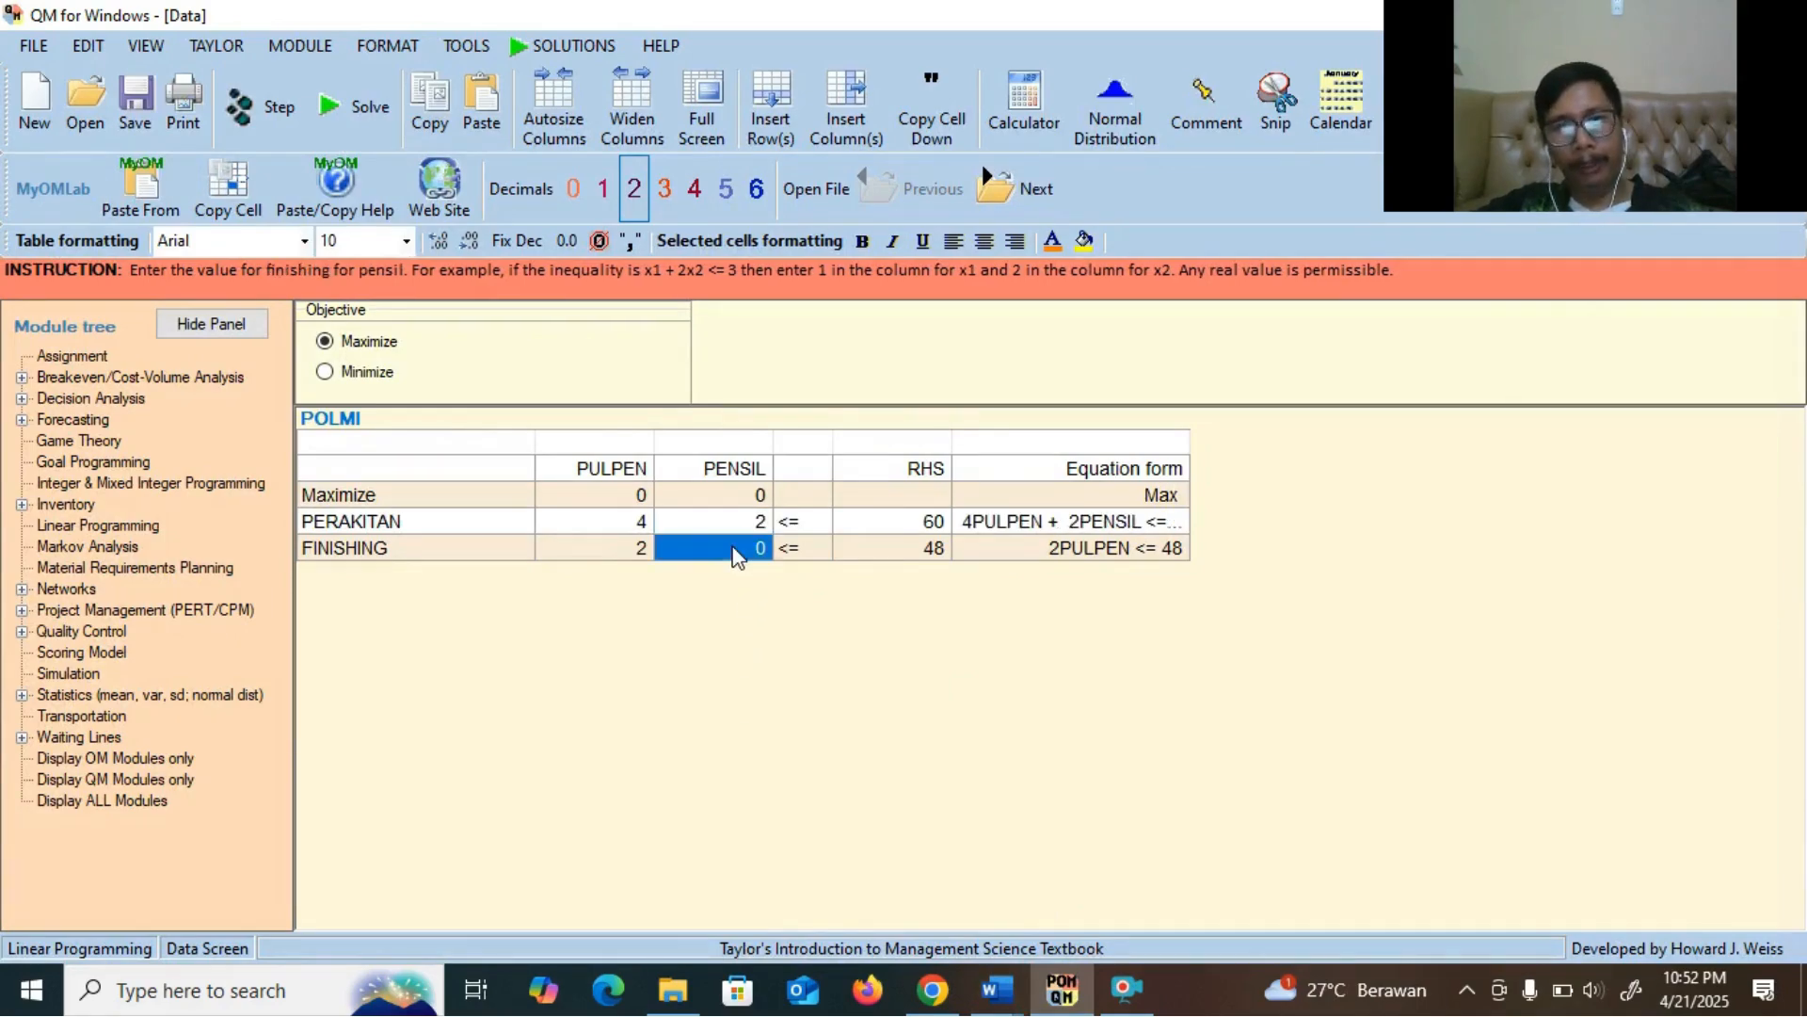
type("4")
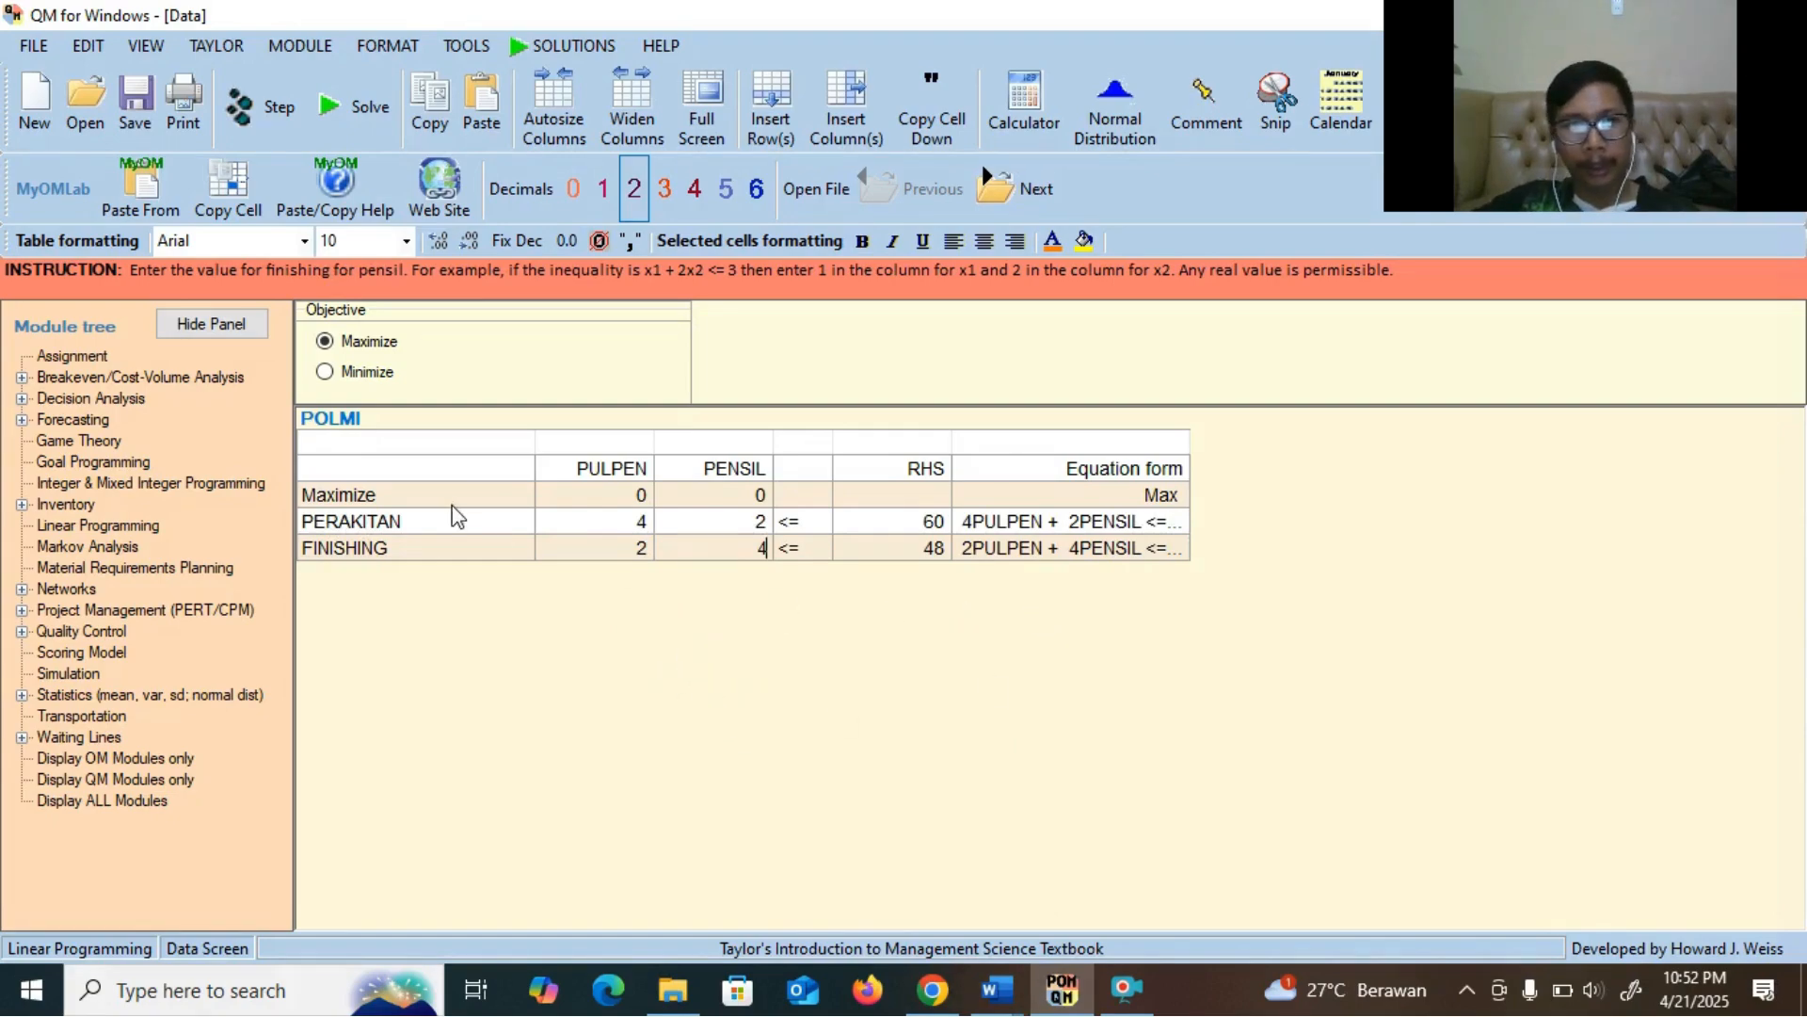
Check the profit per product in the Word document, and set the Maximize coefficients in QM for Windows to 80 for PULPEN and 60 for PENSIL
left_click(1017, 1001)
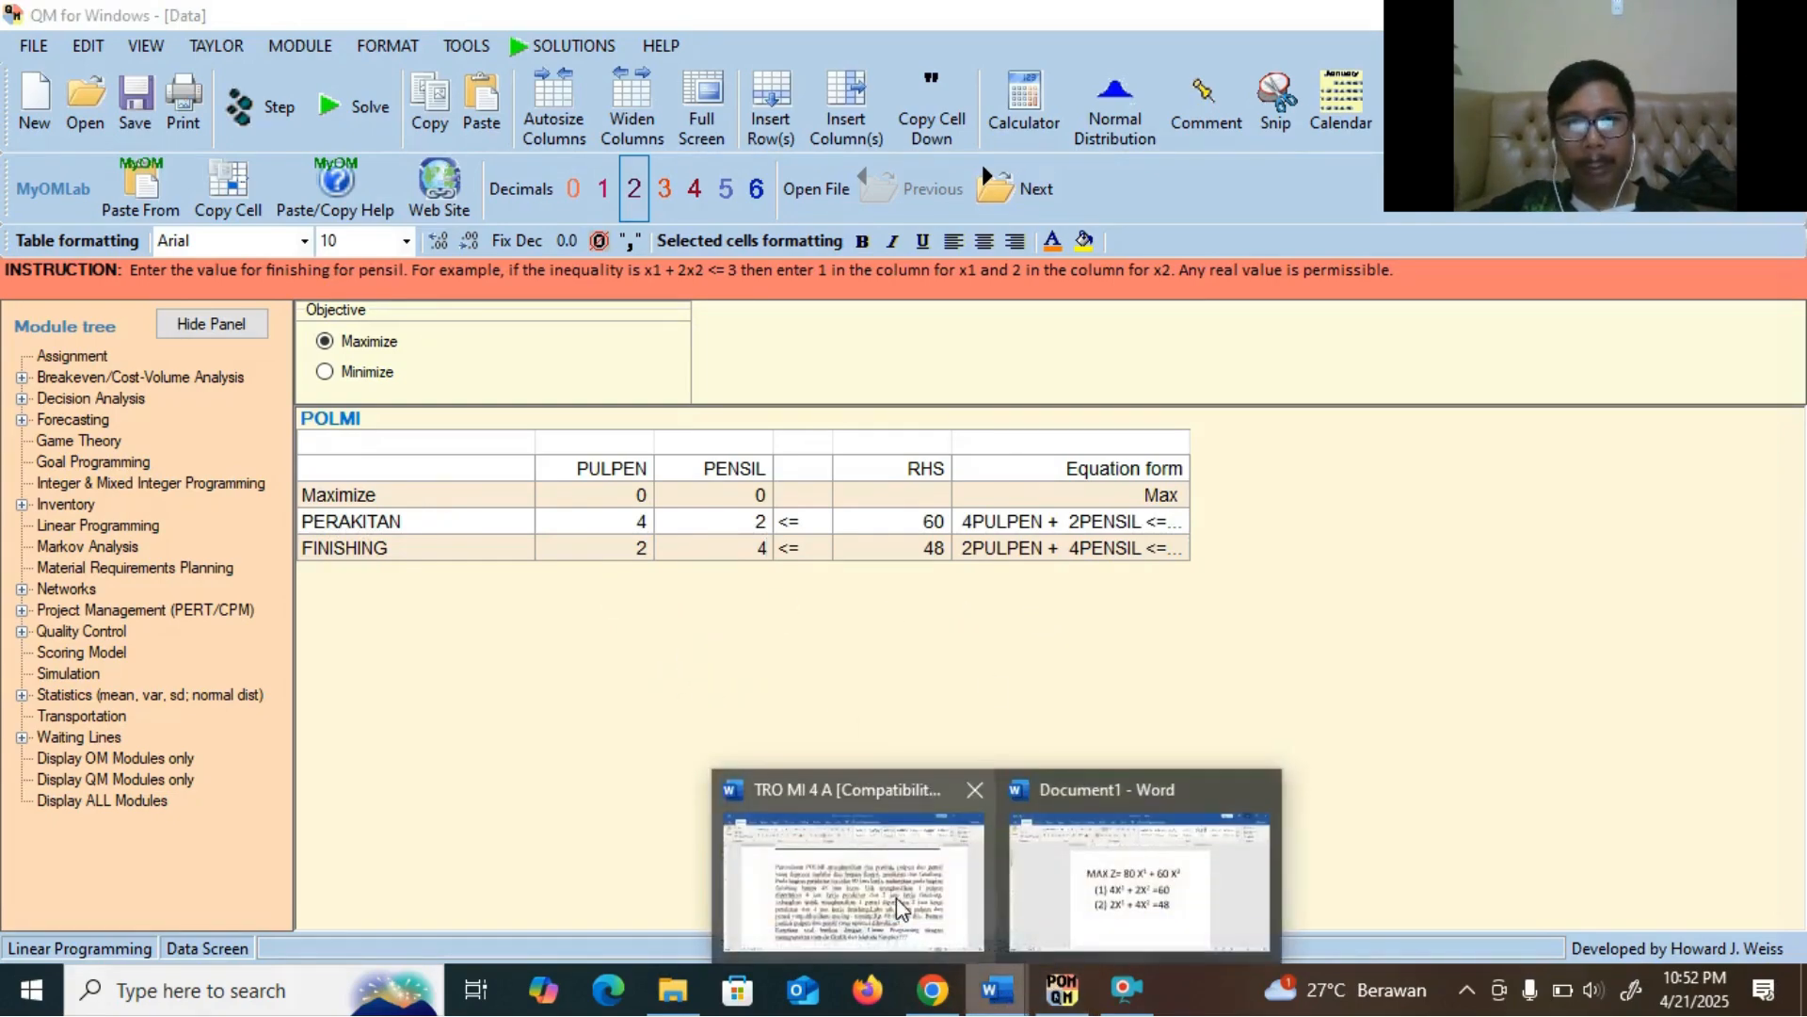
left_click(905, 878)
left_click(1122, 716)
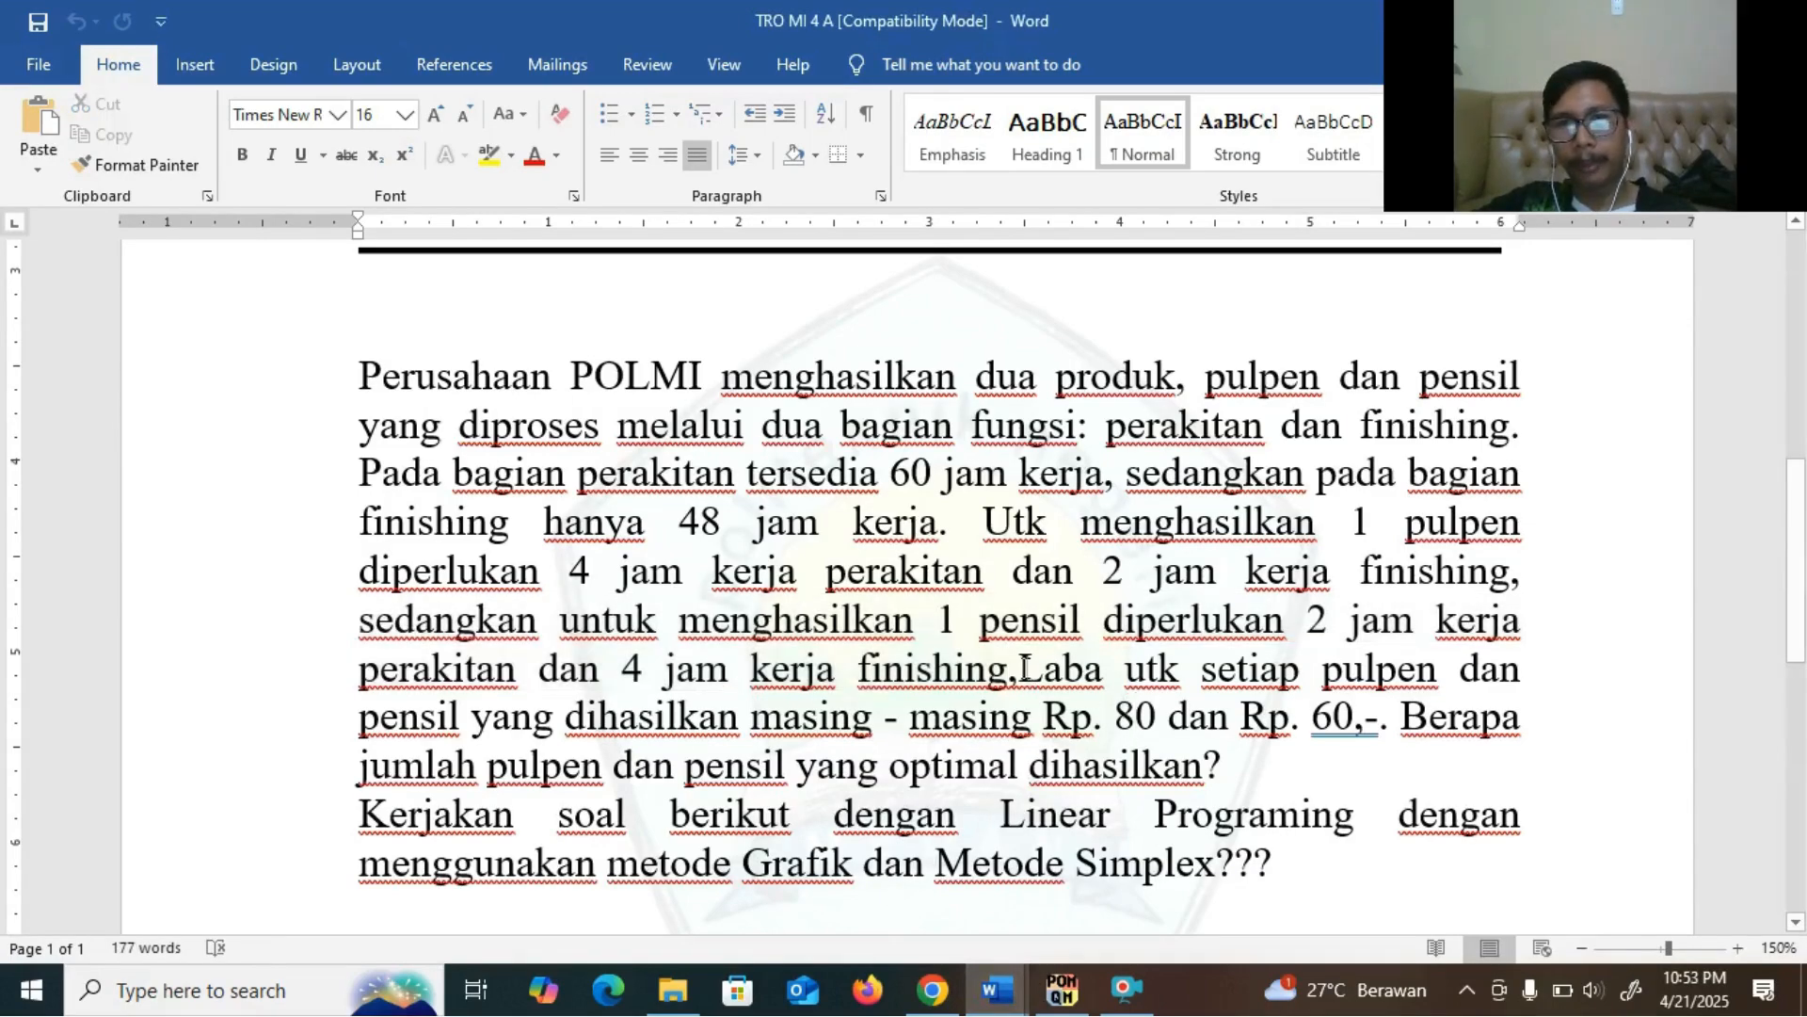
left_click_drag(1018, 669, 1286, 698)
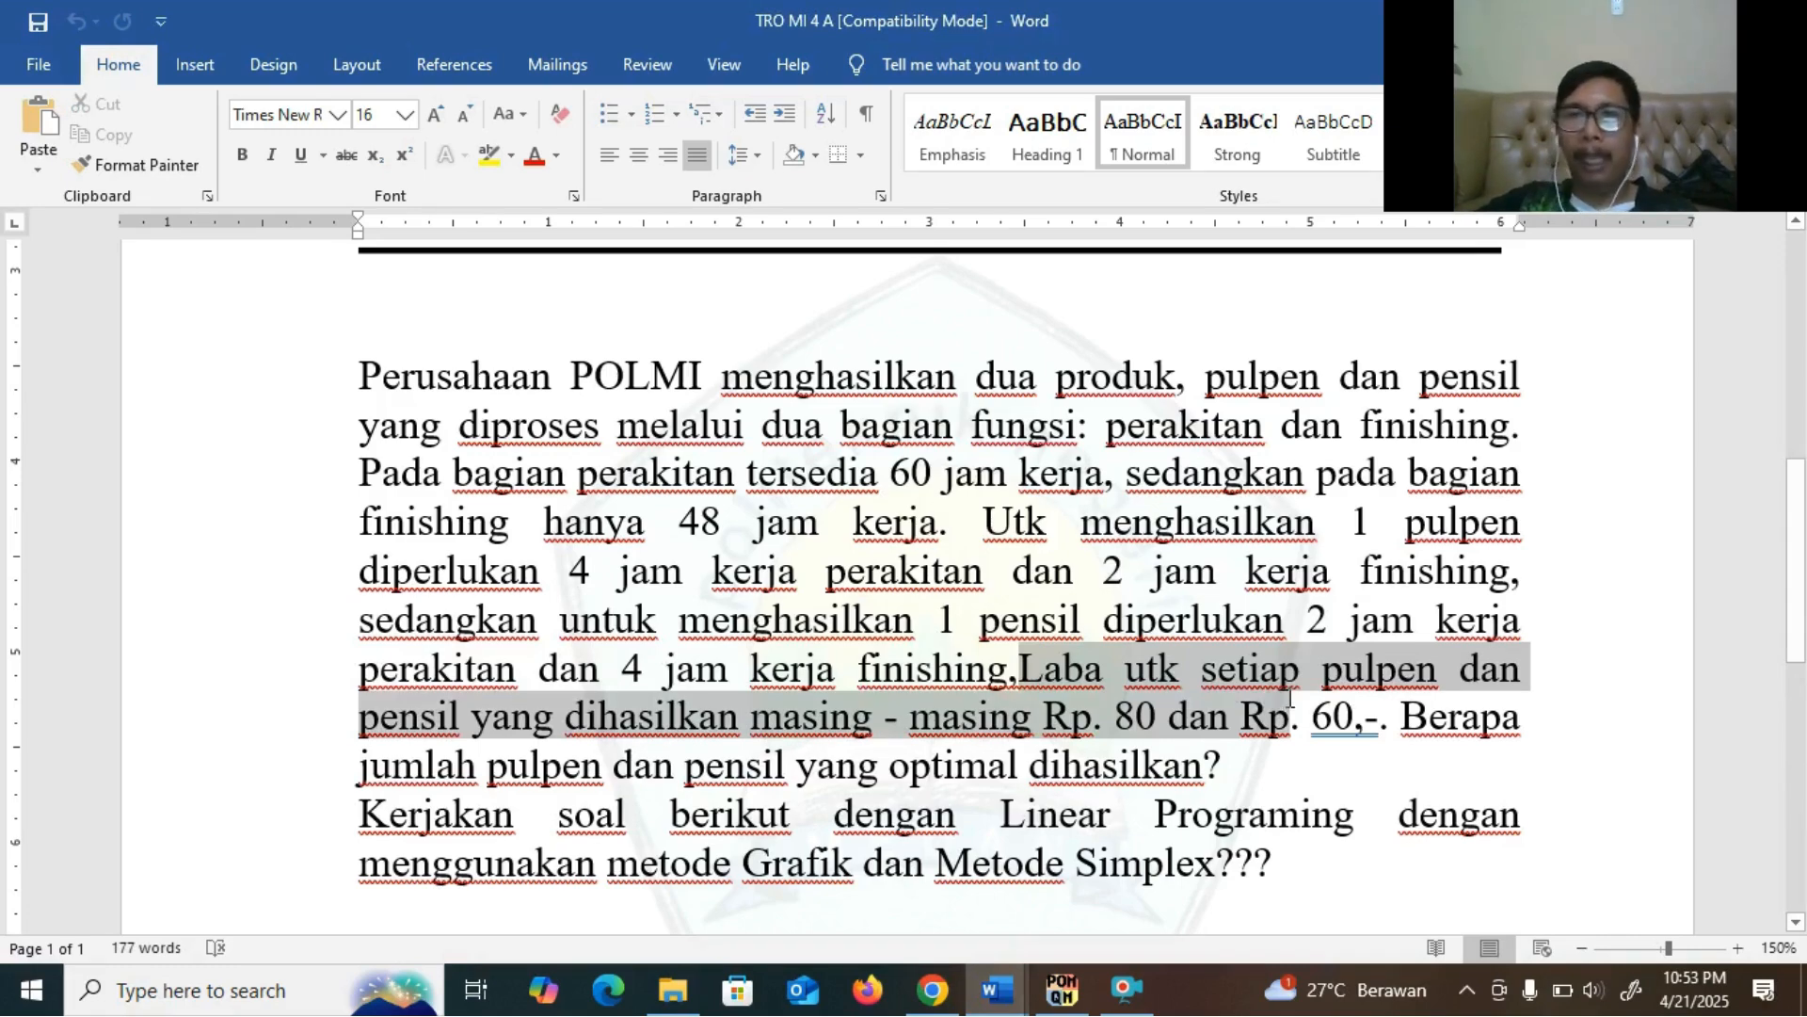
left_click_drag(1291, 697, 1327, 716)
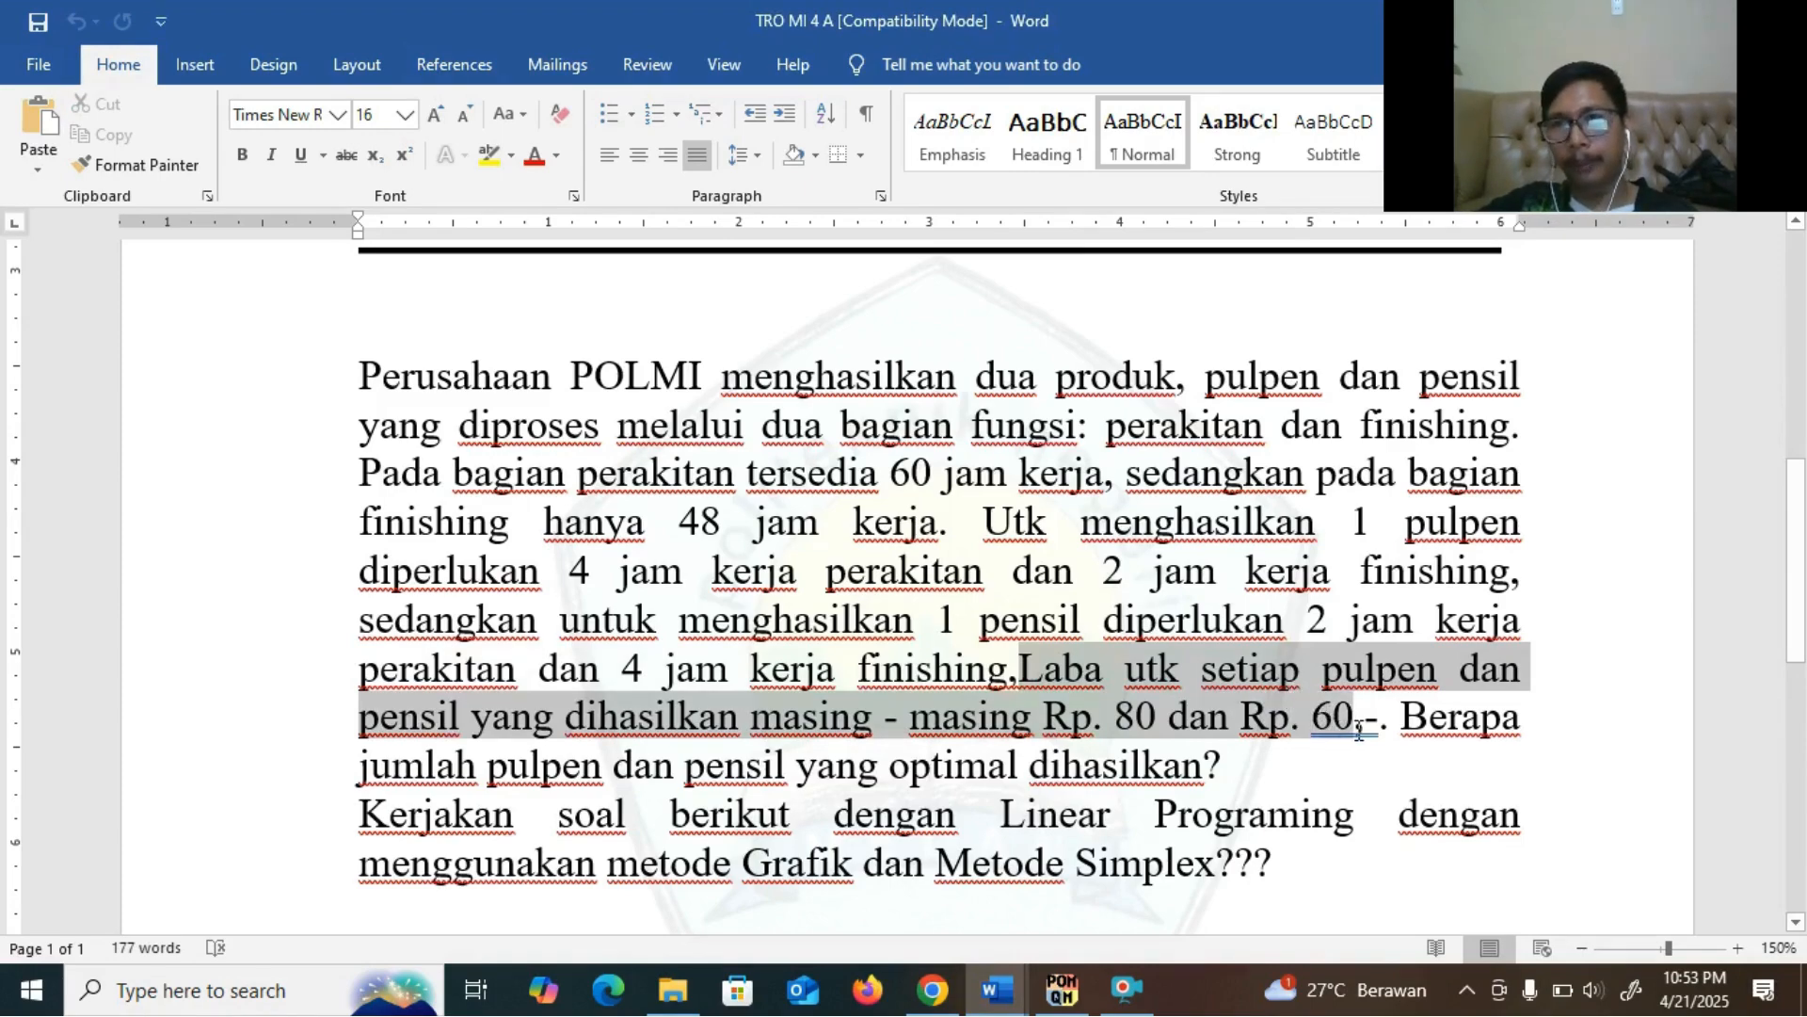
left_click_drag(1360, 730, 1360, 729)
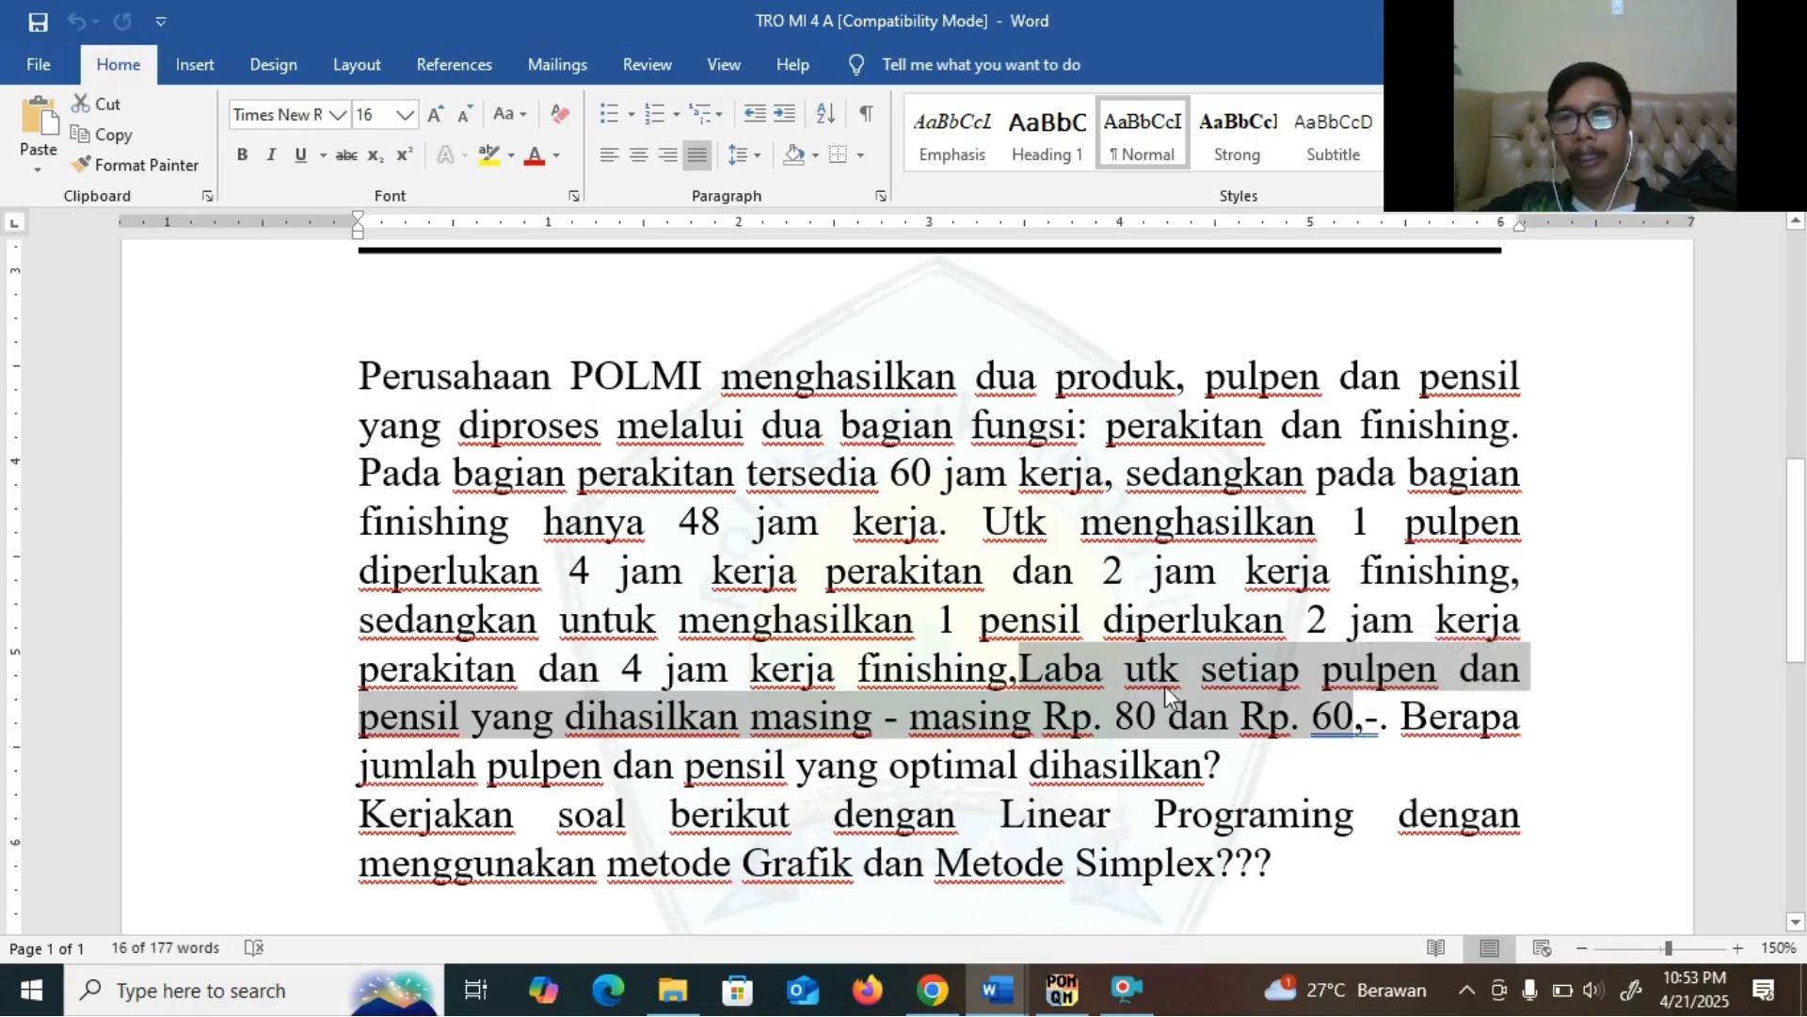
left_click(1105, 667)
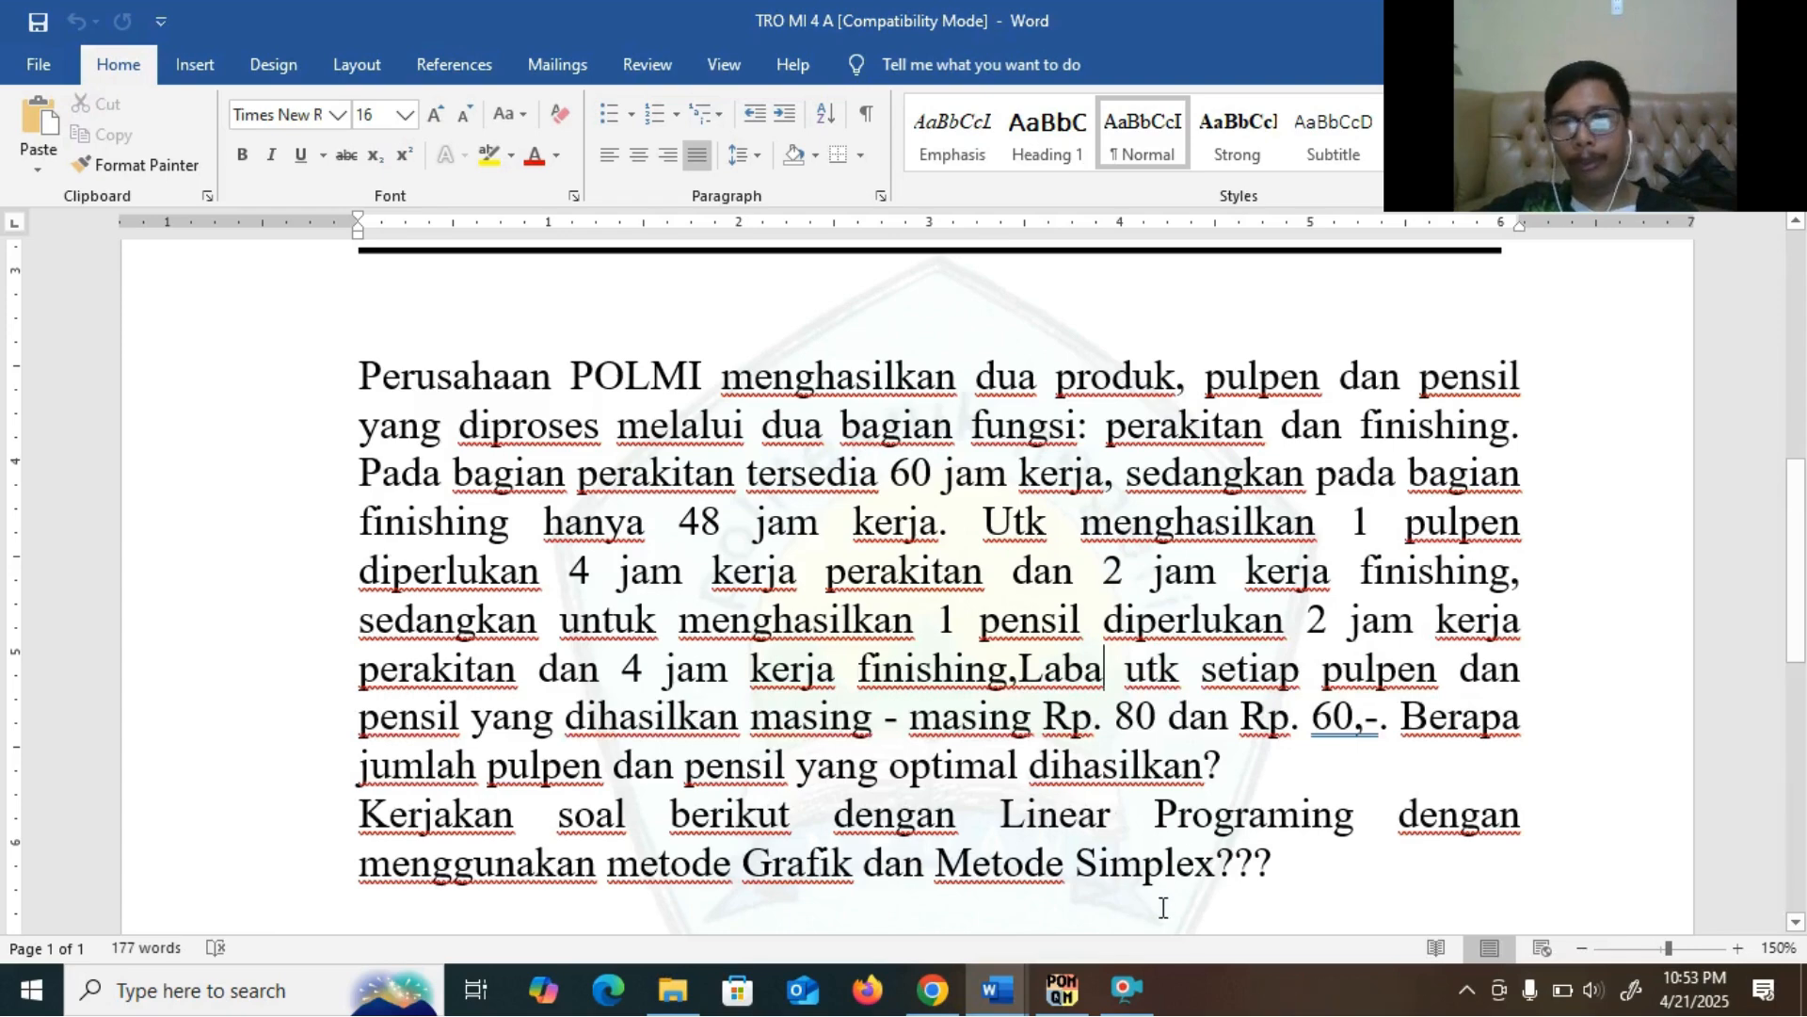
left_click(1072, 990)
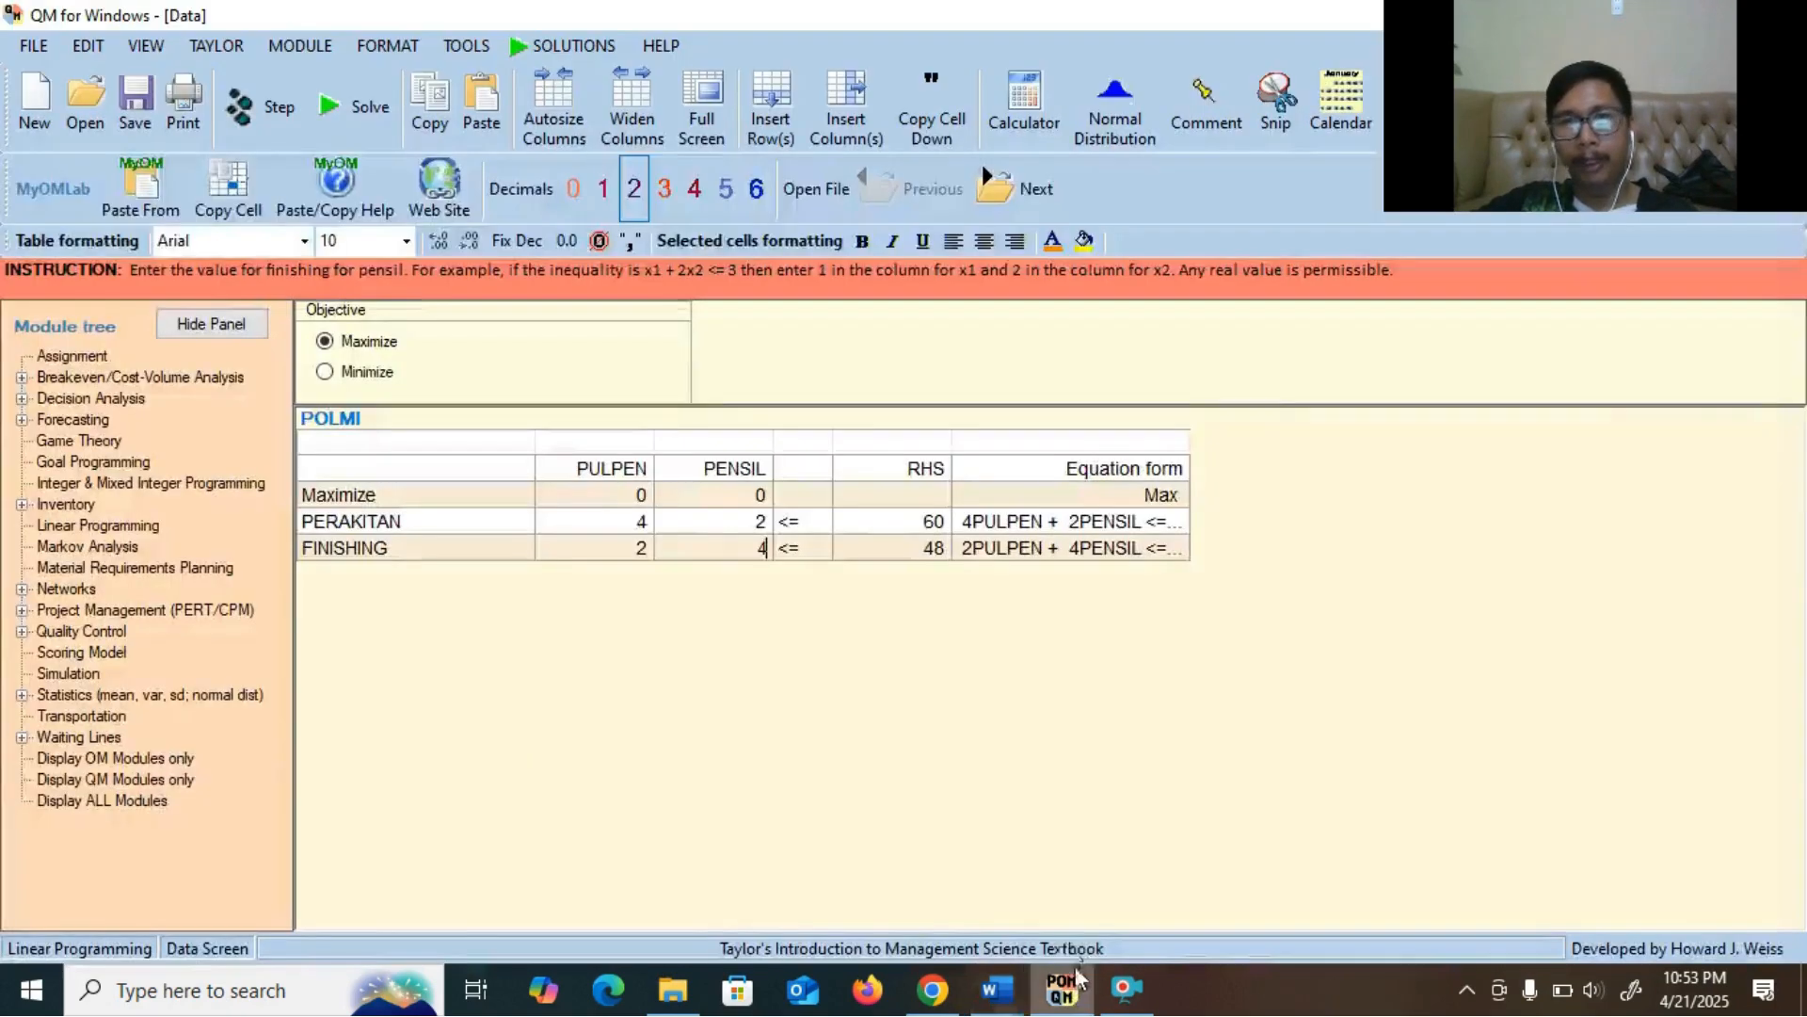
left_click(621, 501)
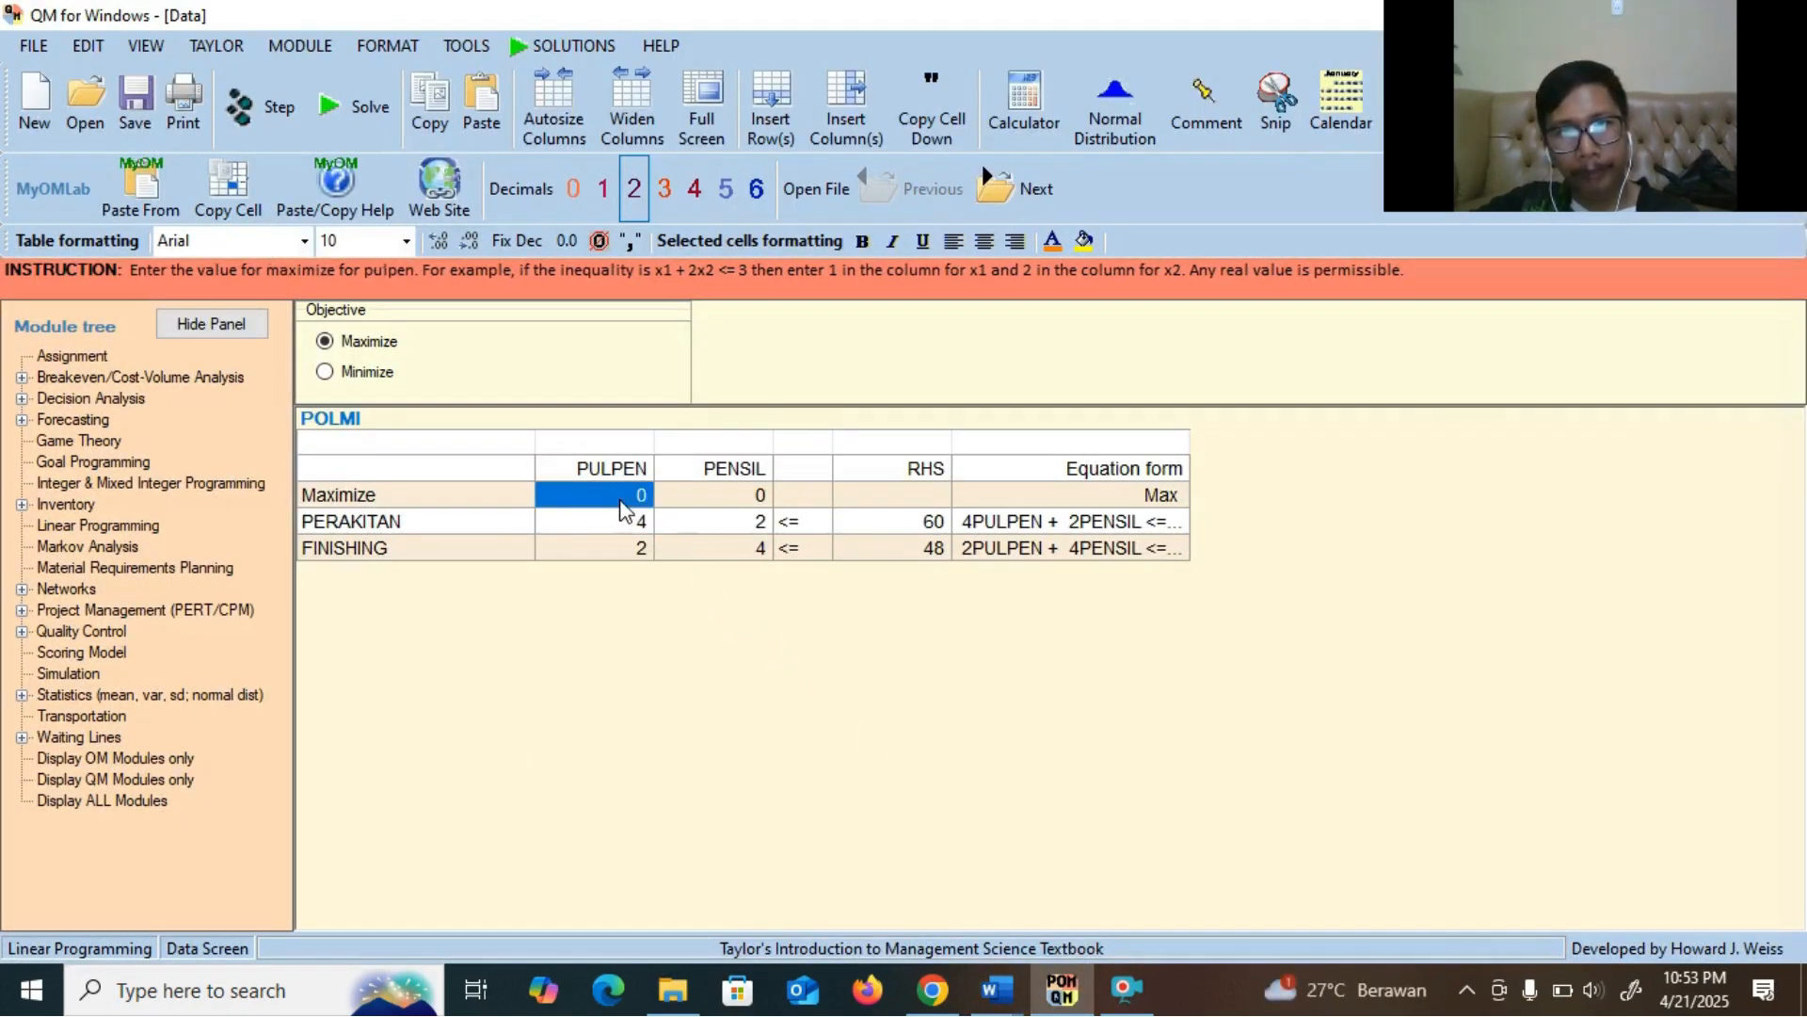
type("80")
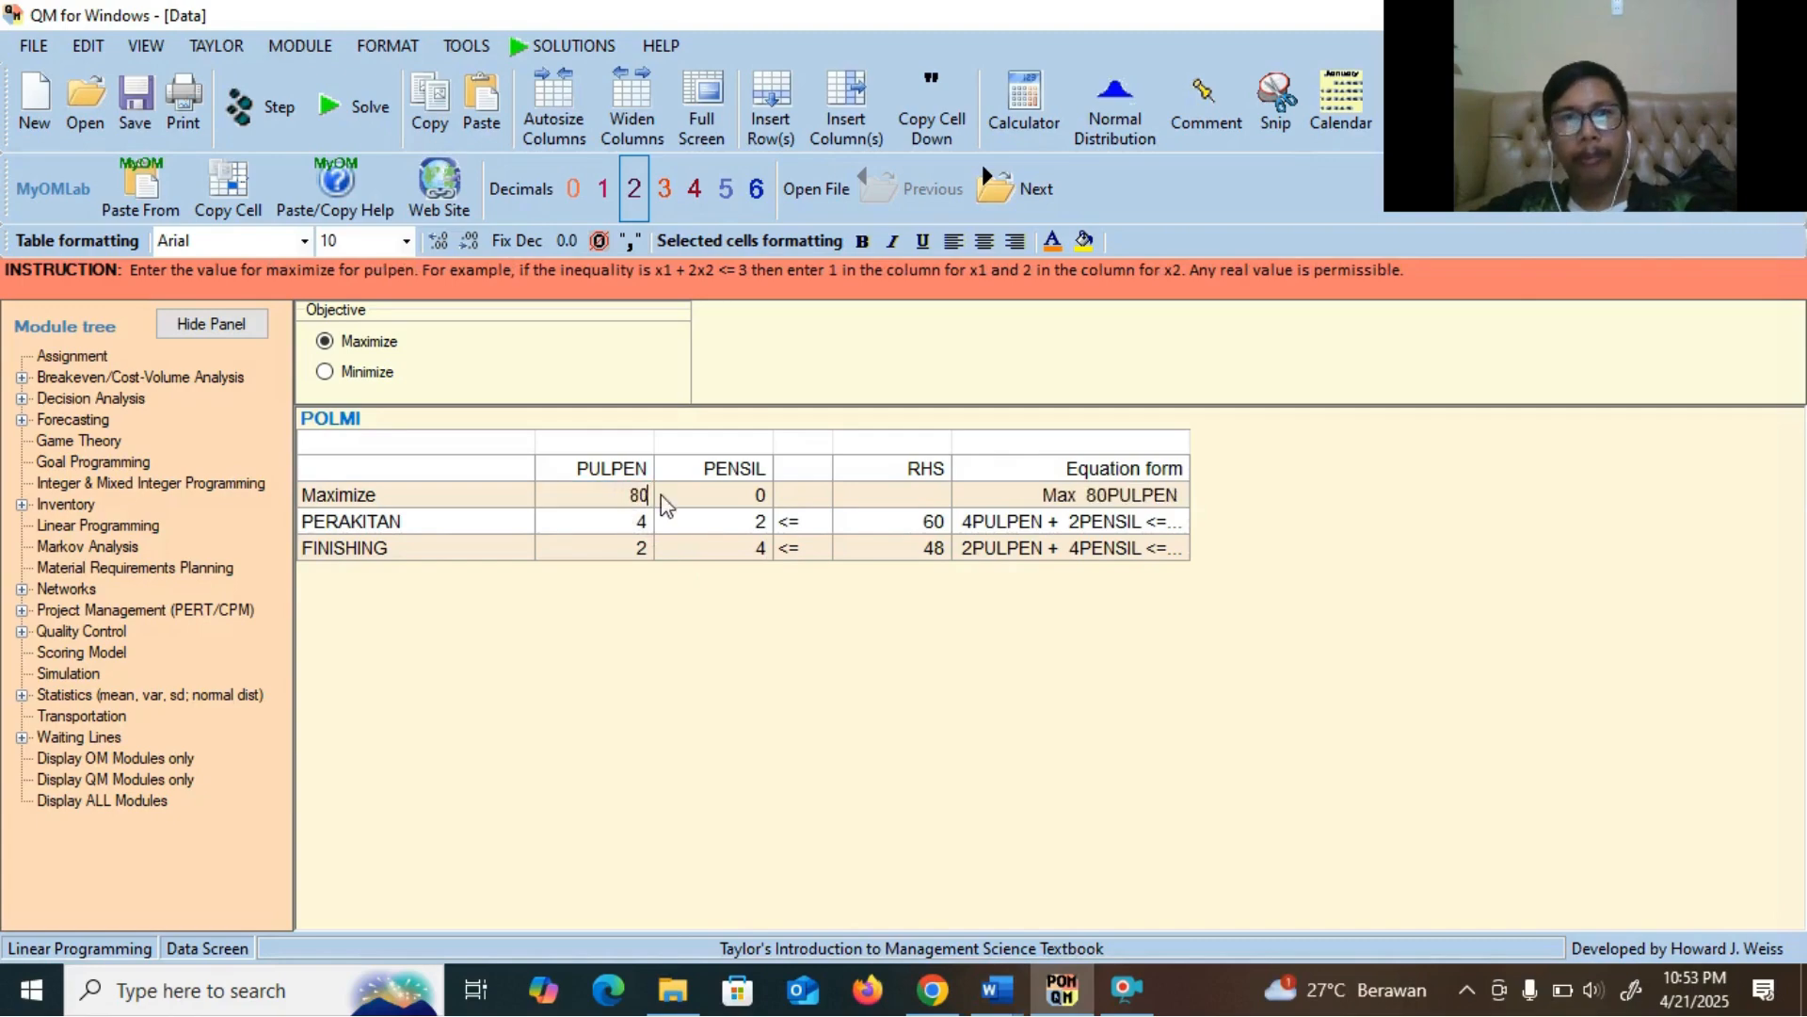
left_click(754, 497)
type("60")
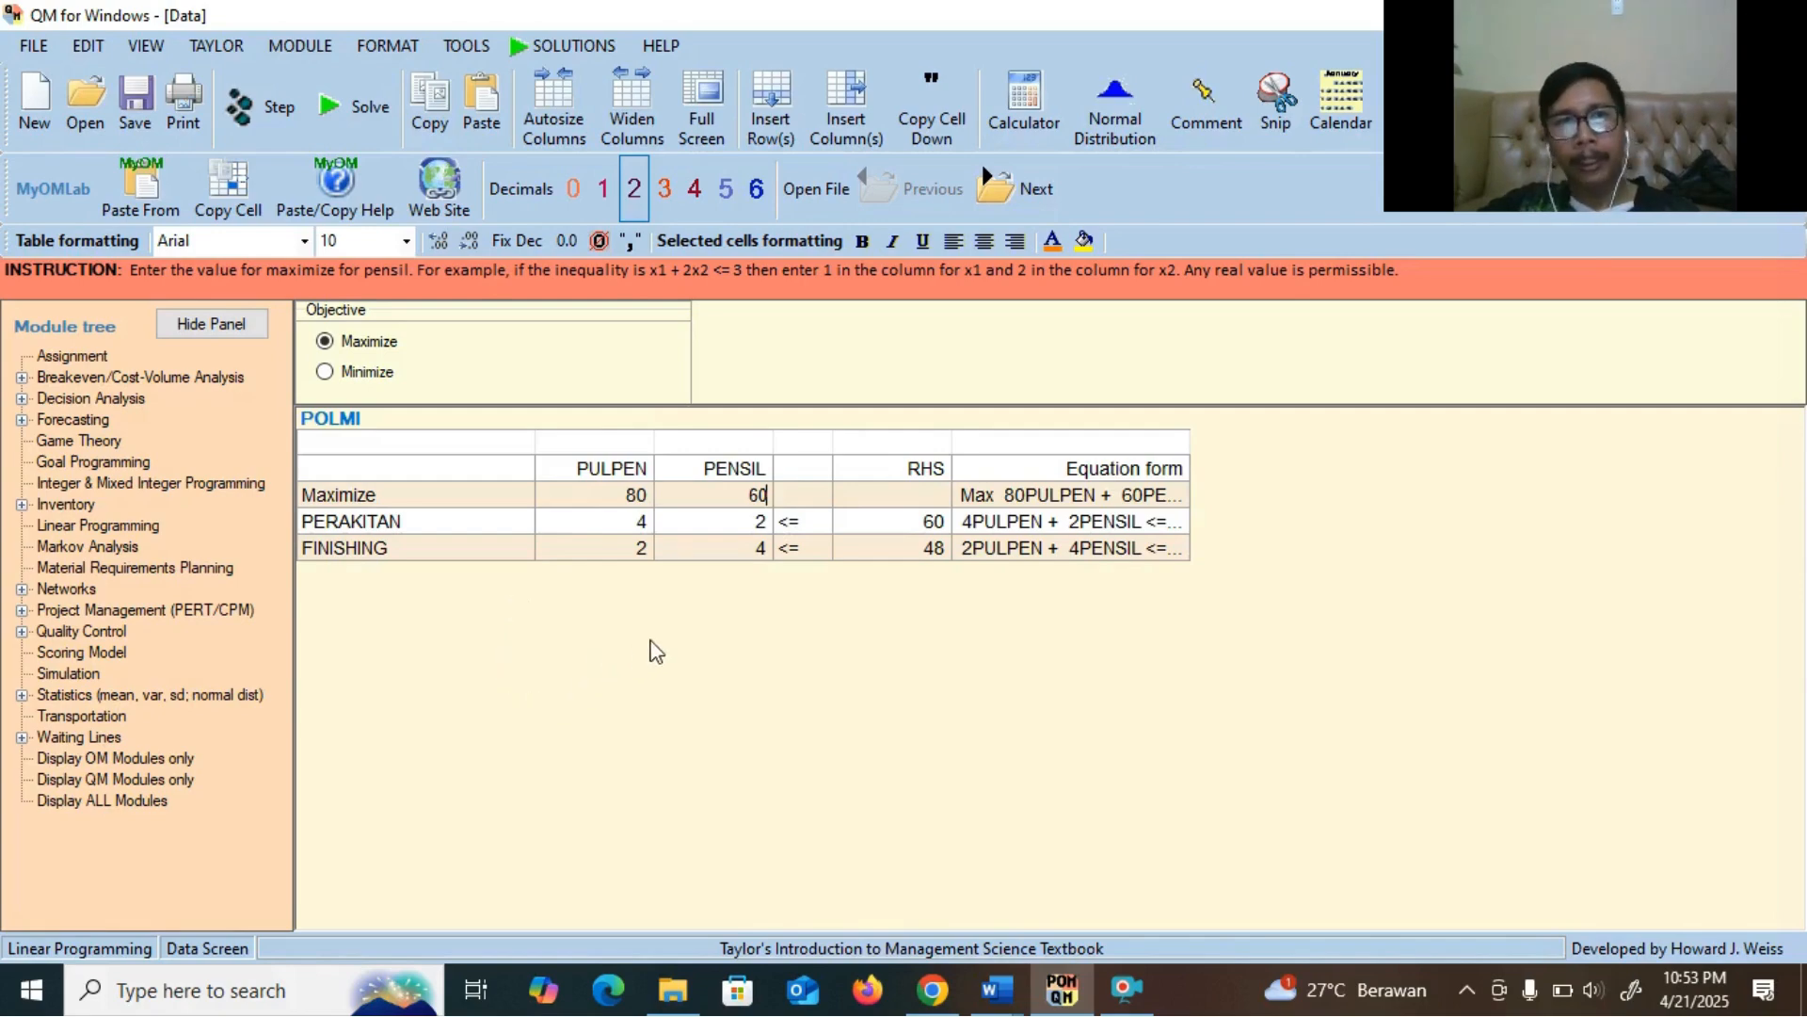
Review the question about the optimal number of pulpen and pensil and the requested solution methods in the TRO MI 4 A Word document
mouse_move(998, 988)
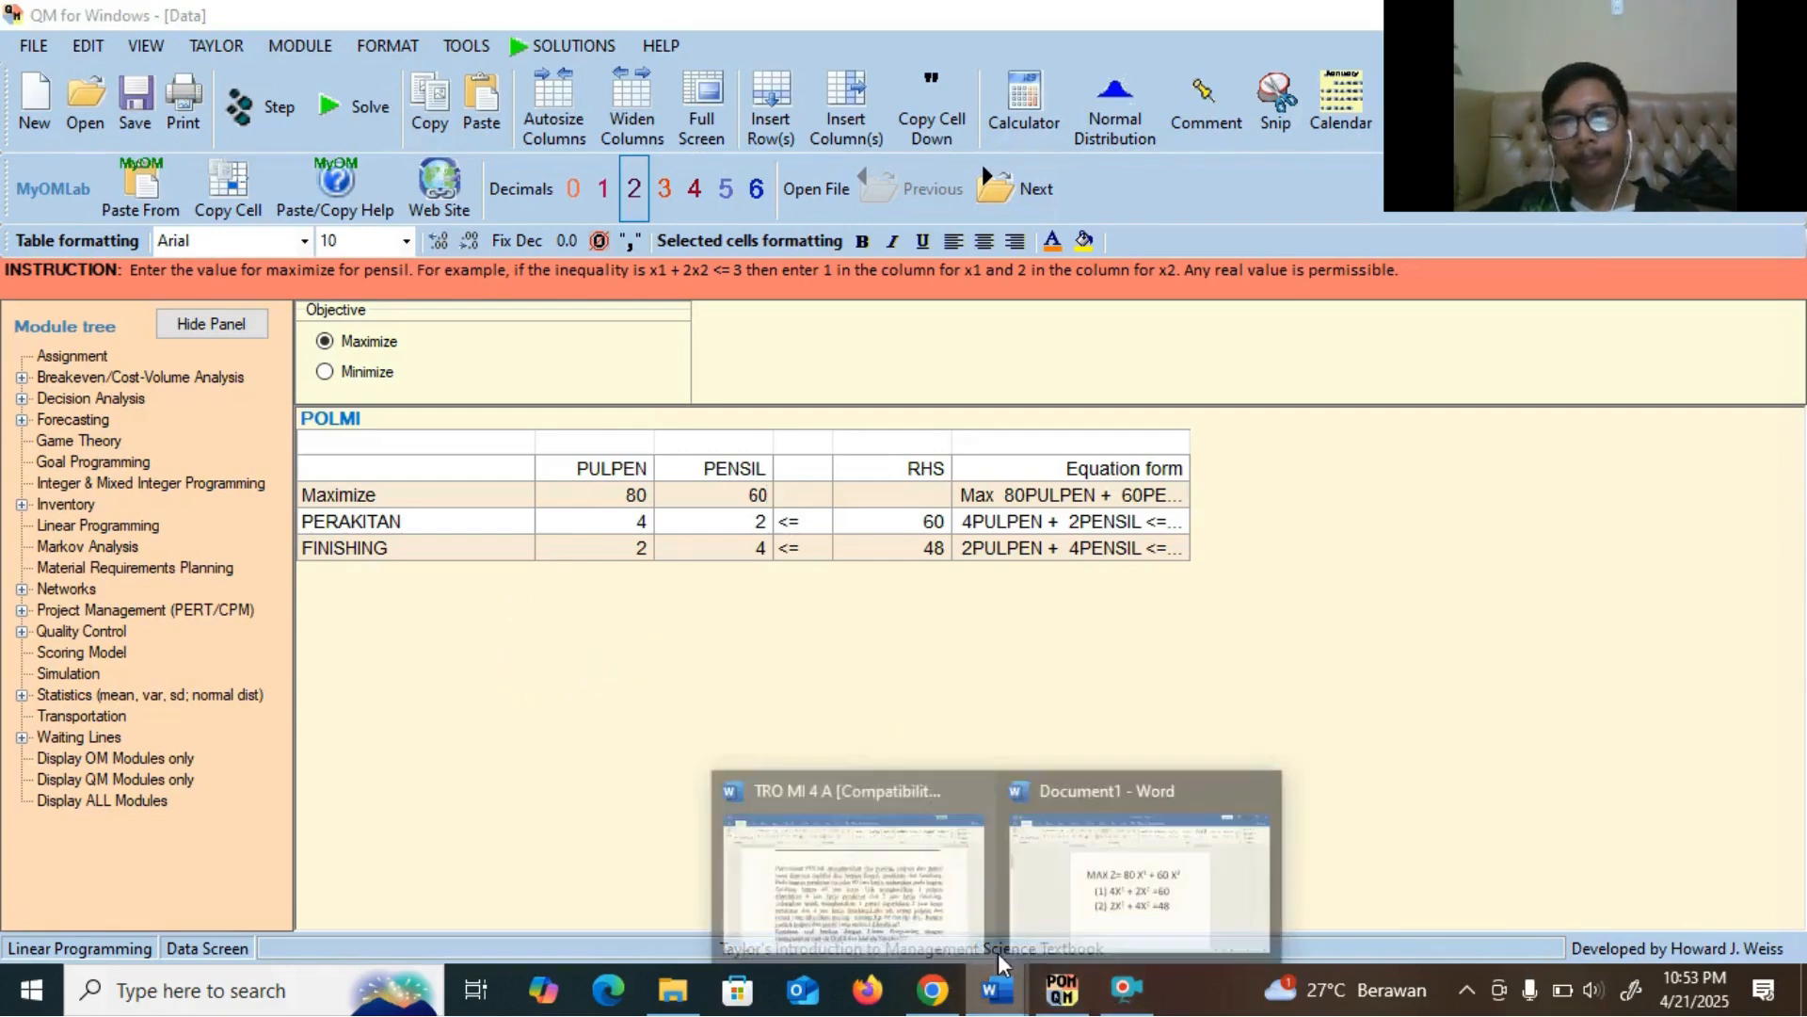
left_click(904, 902)
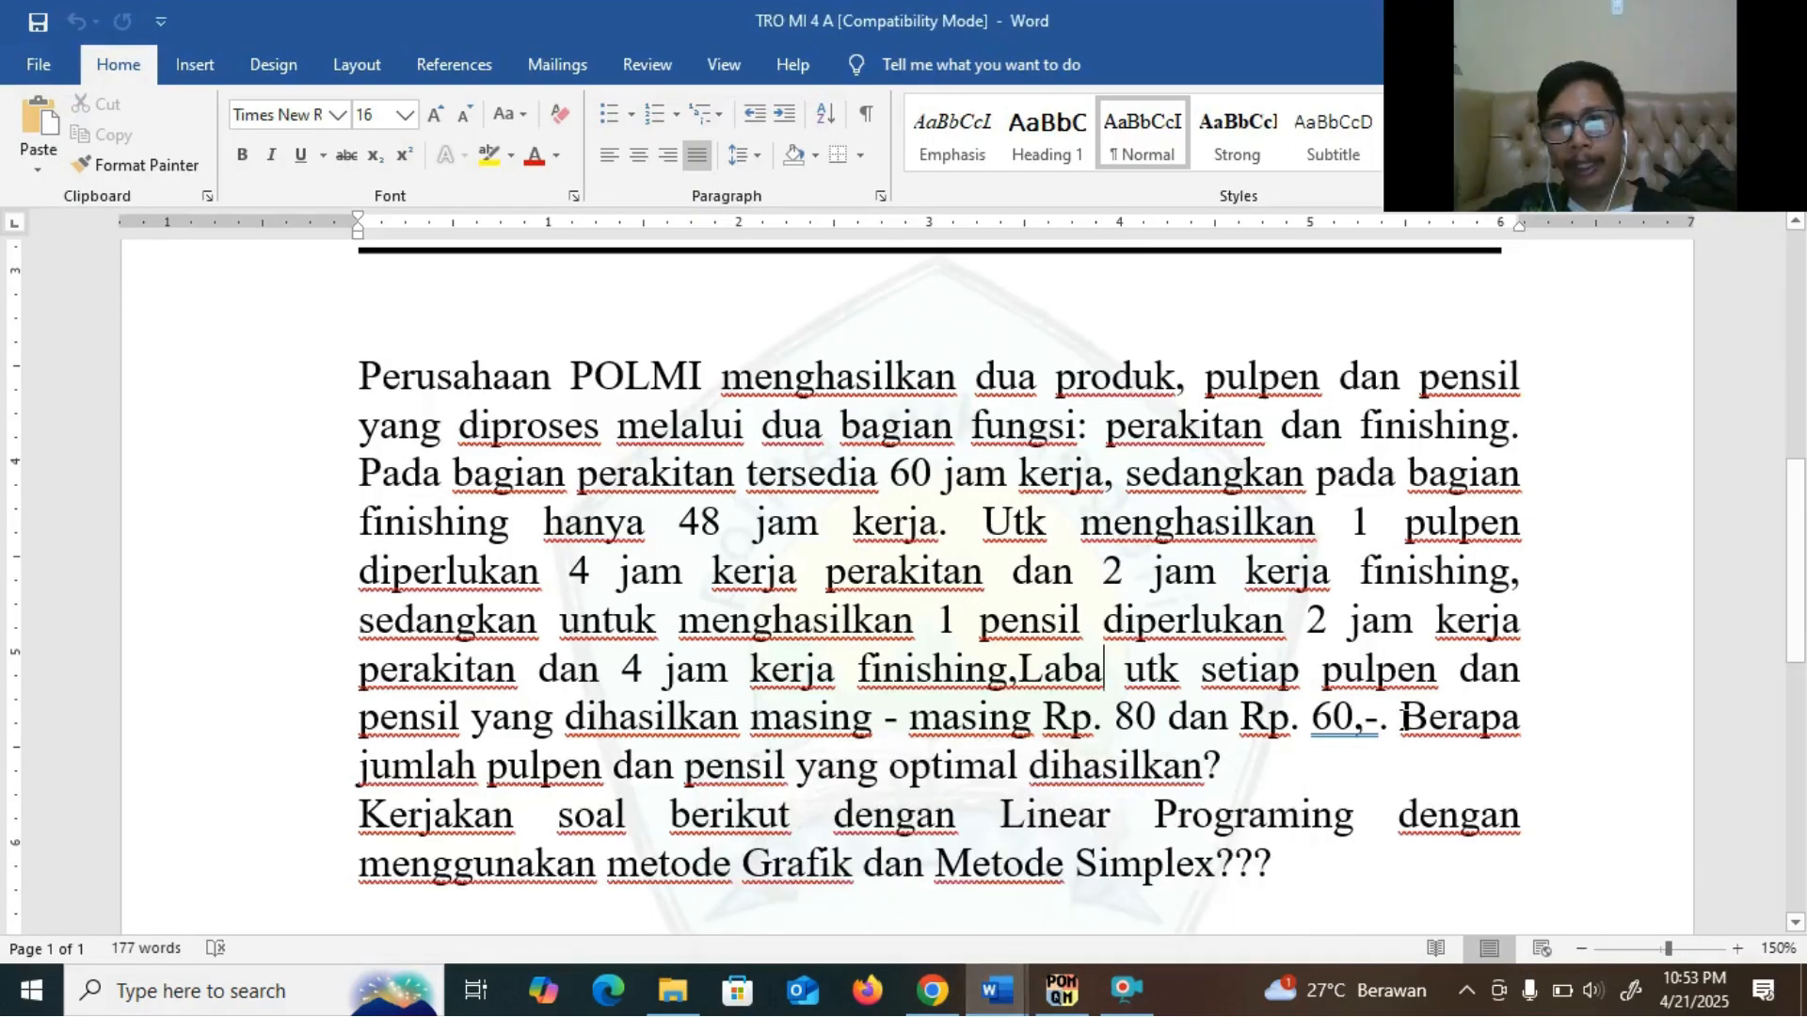
left_click_drag(1406, 720, 1227, 762)
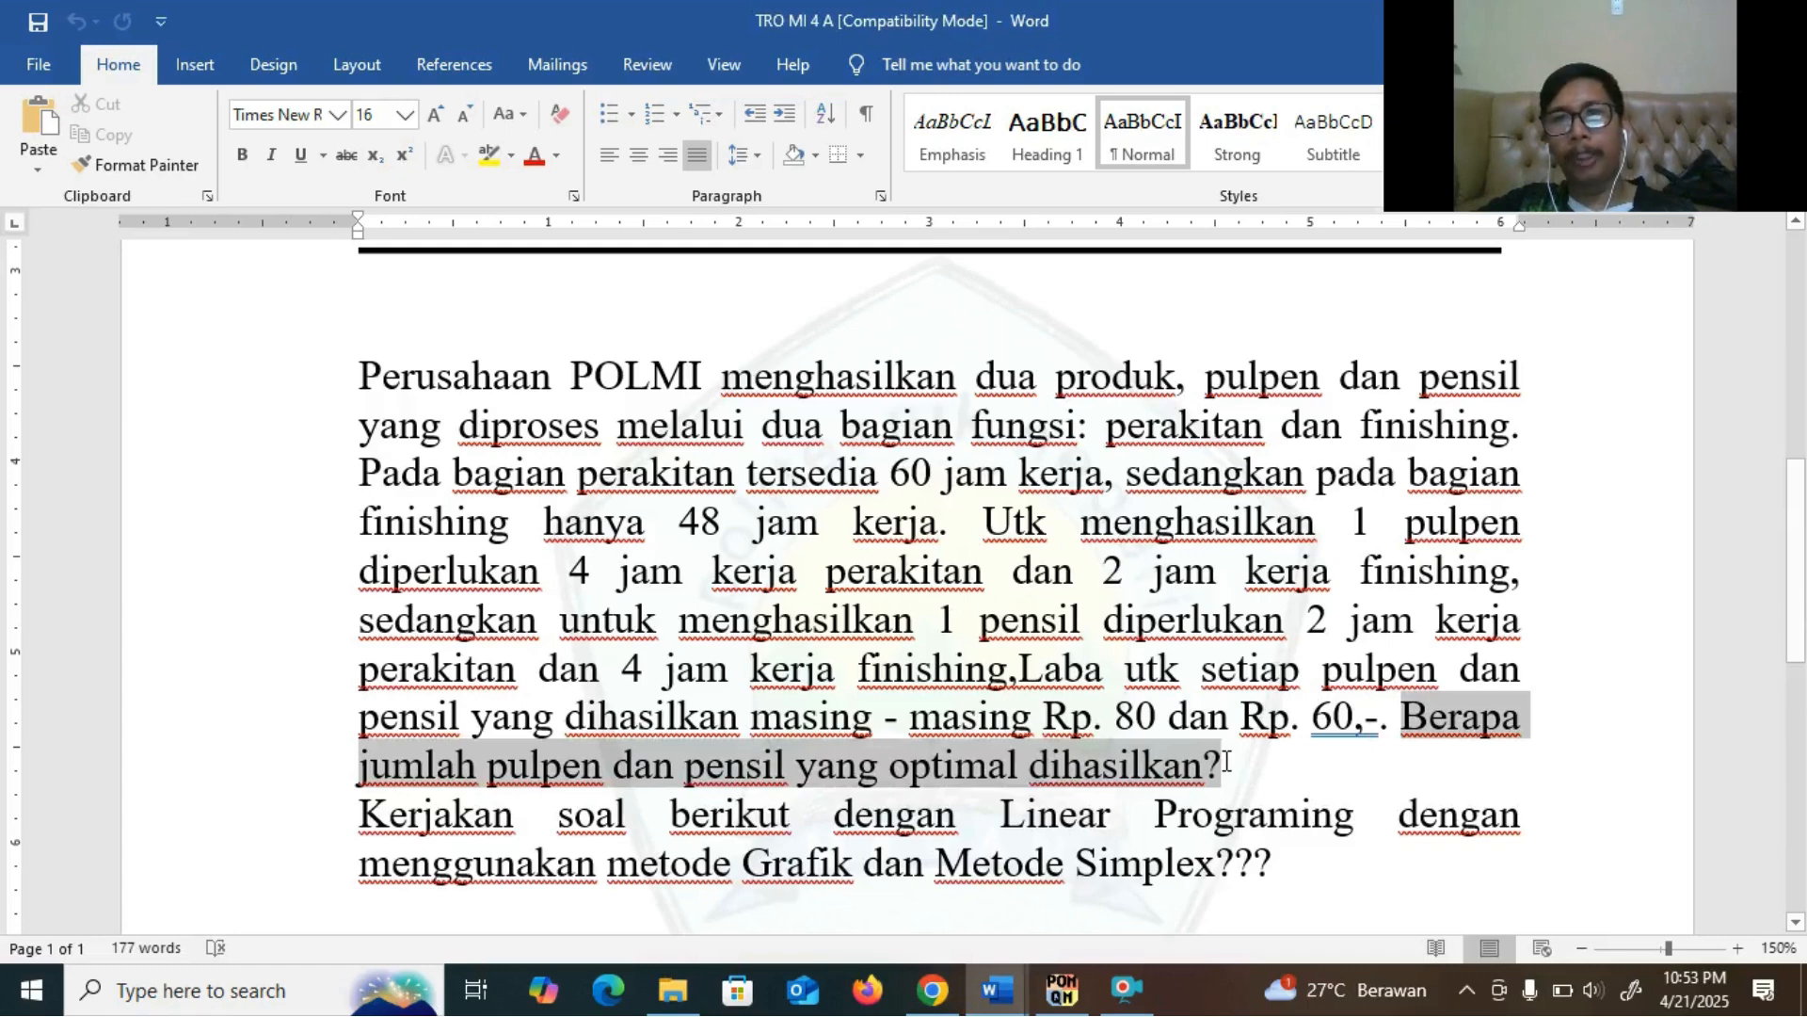
left_click_drag(1226, 762, 1232, 765)
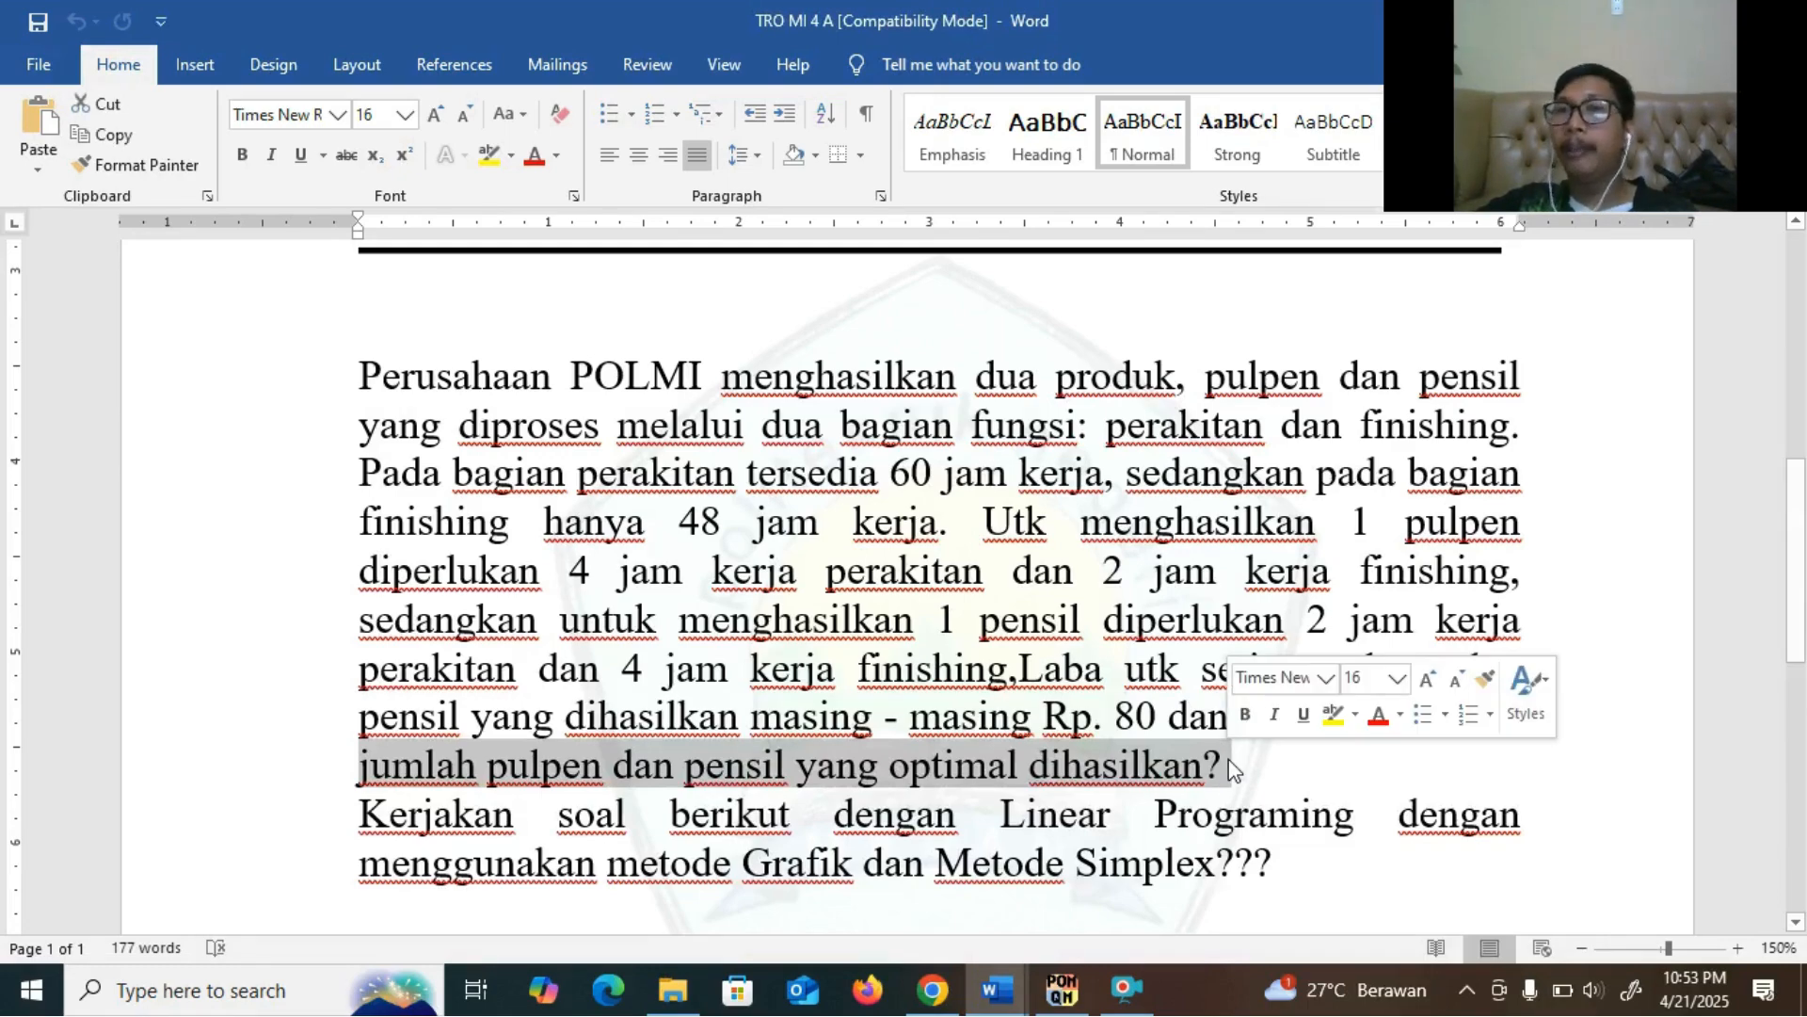
left_click(1002, 868)
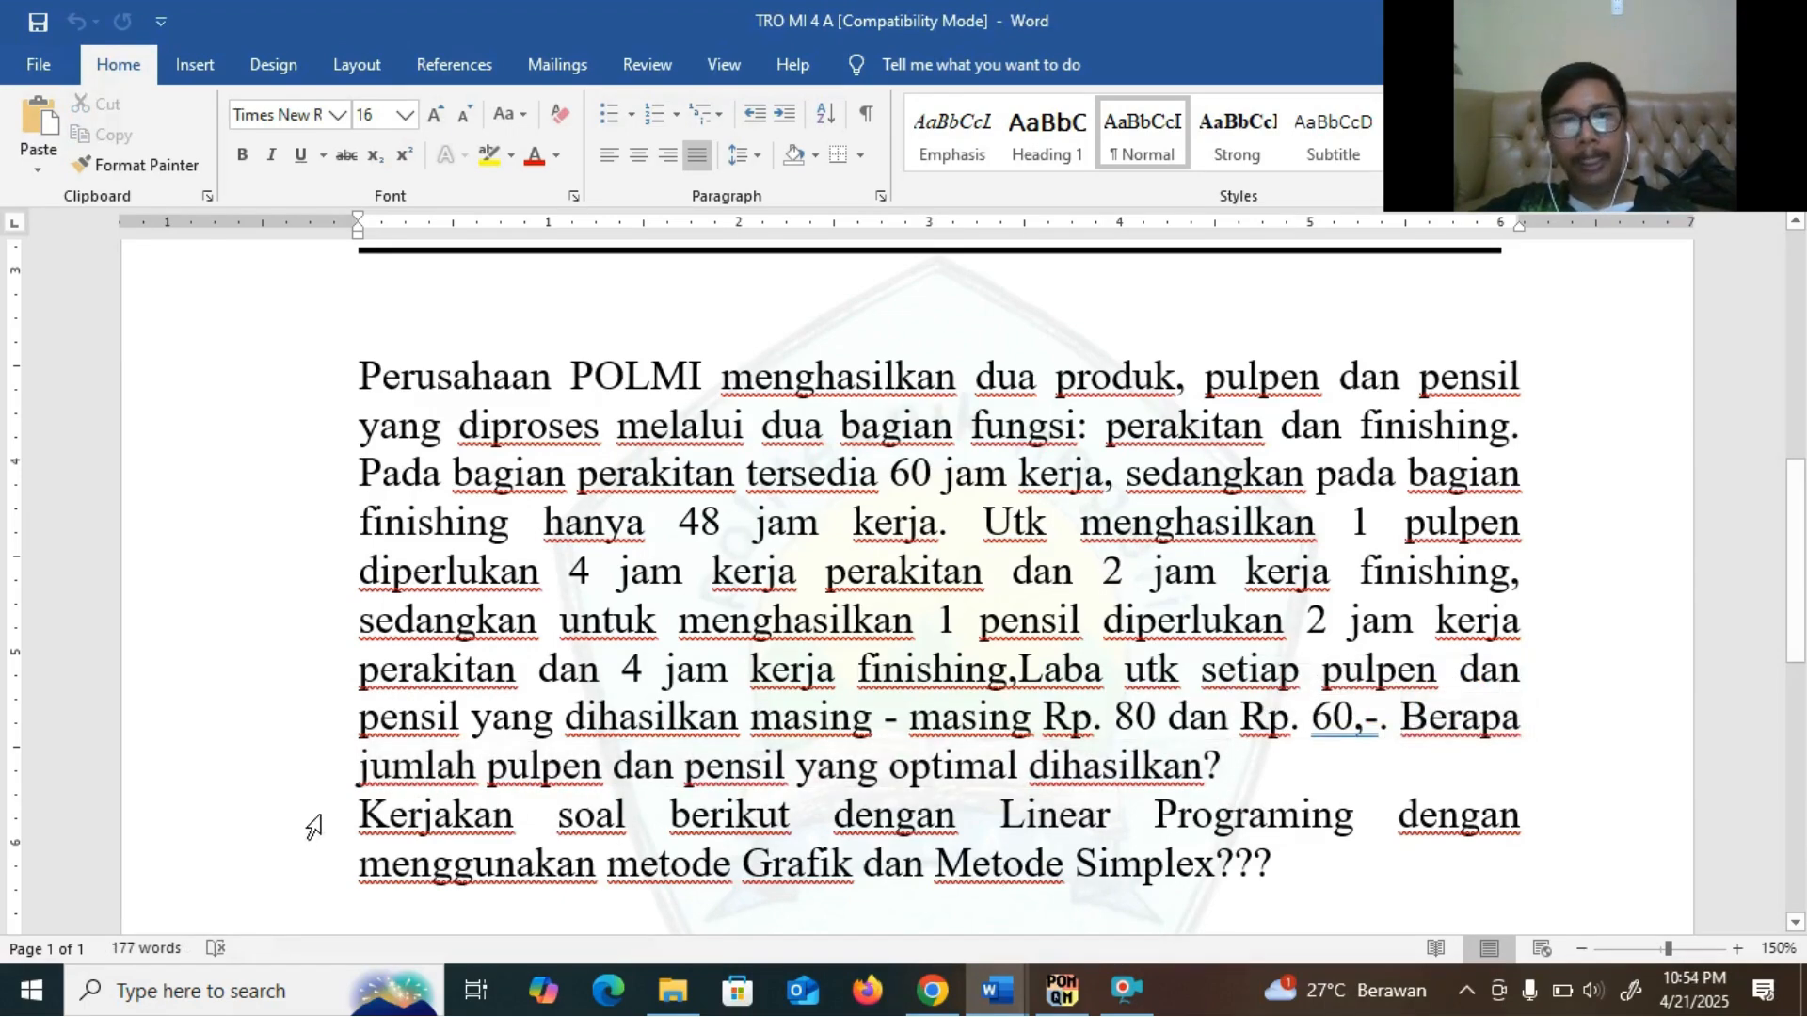
left_click_drag(370, 814, 989, 817)
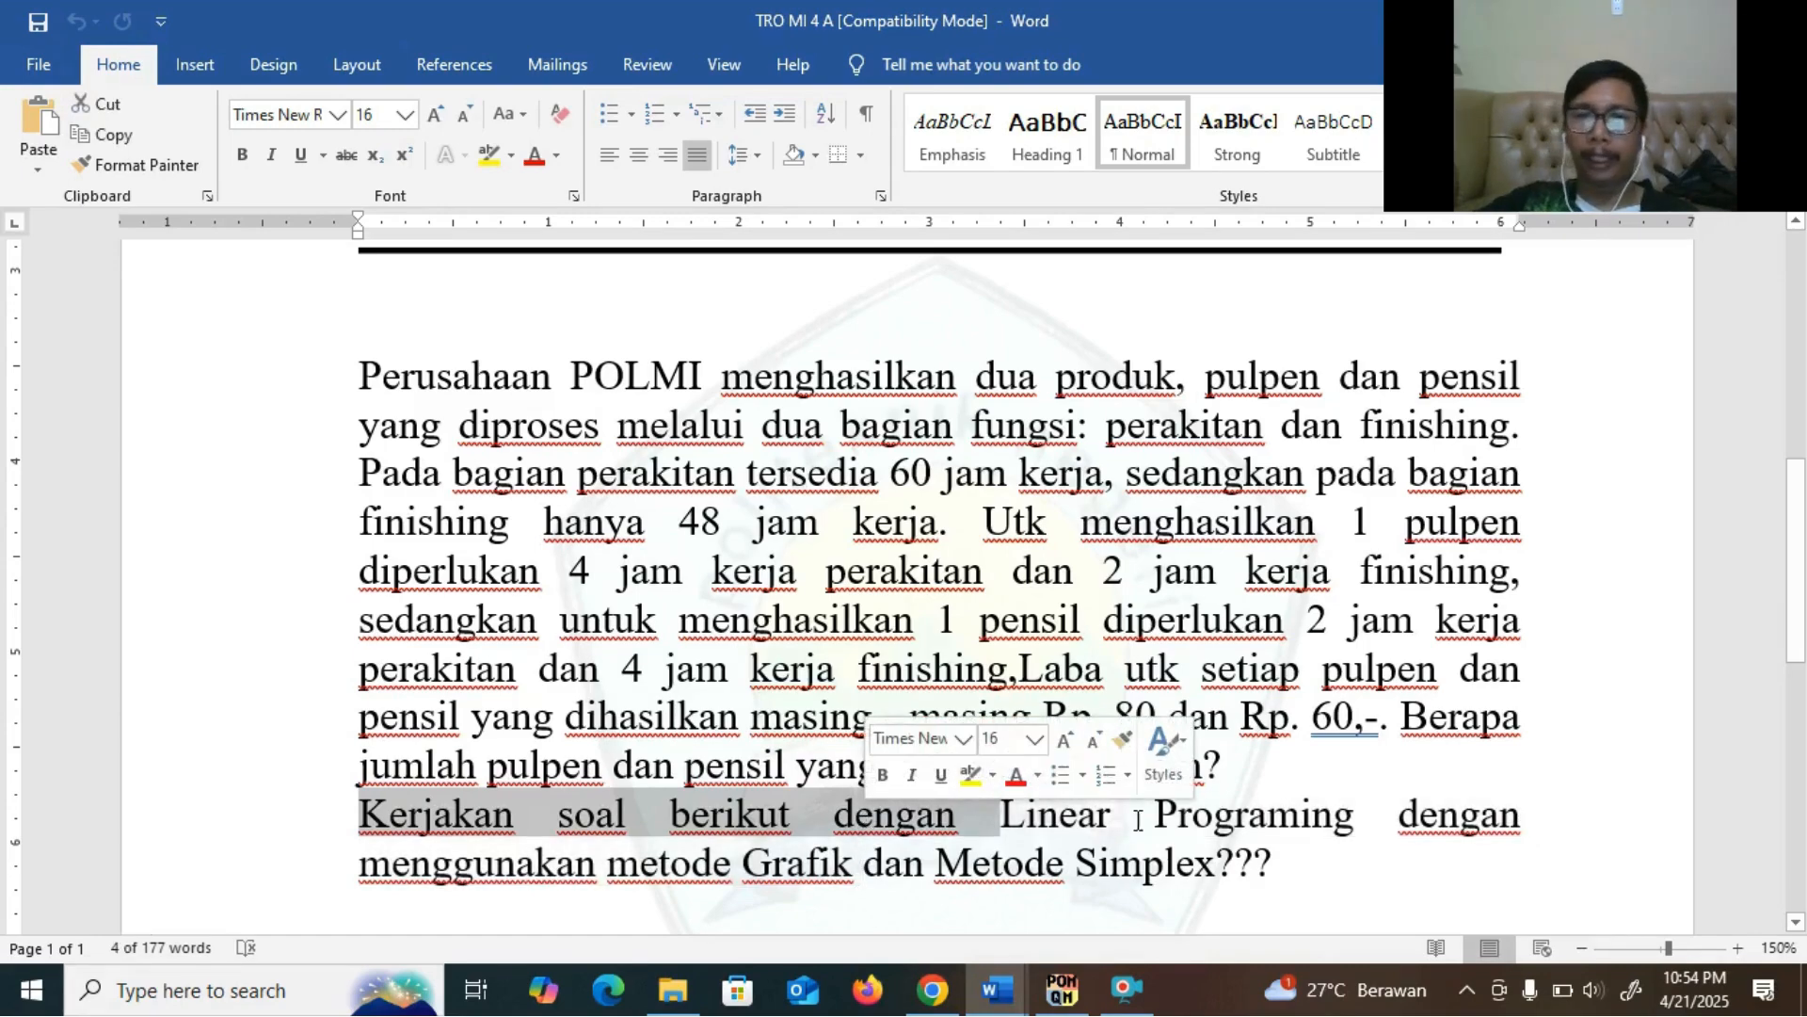
Return to QM for Windows, solve the POLMI model and display the graph of its solution
left_click(1084, 981)
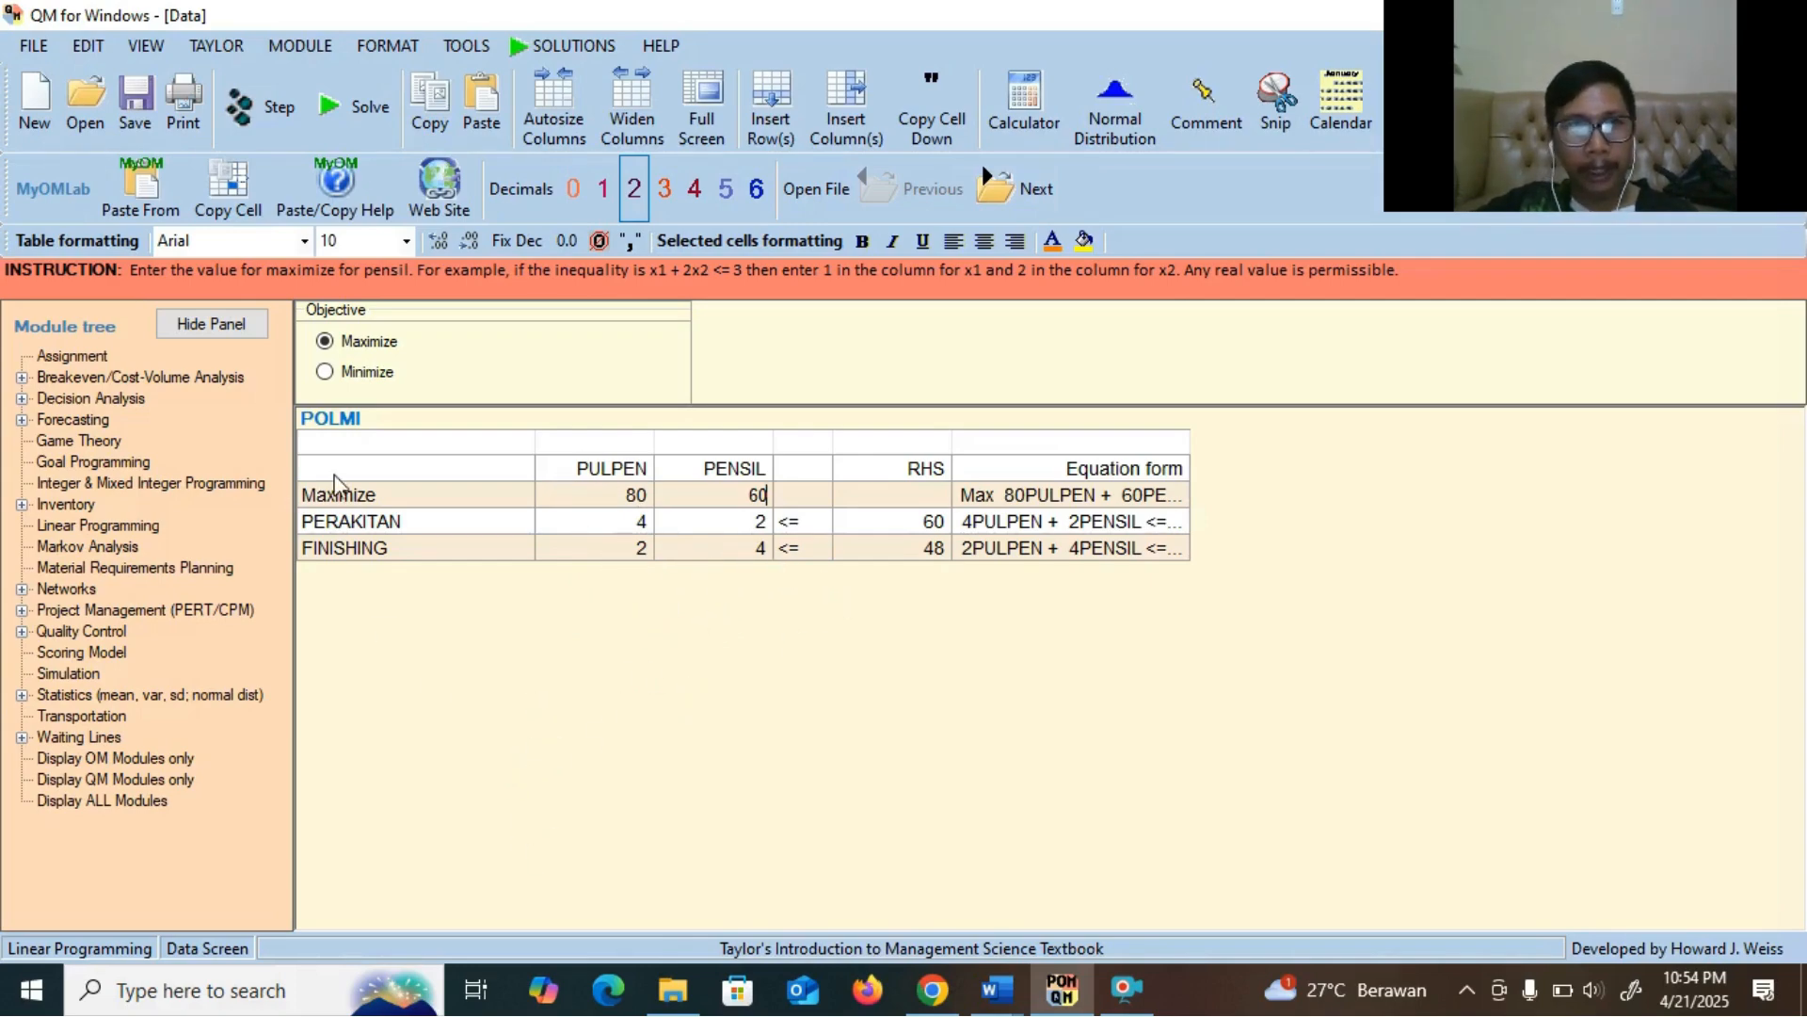
left_click(336, 120)
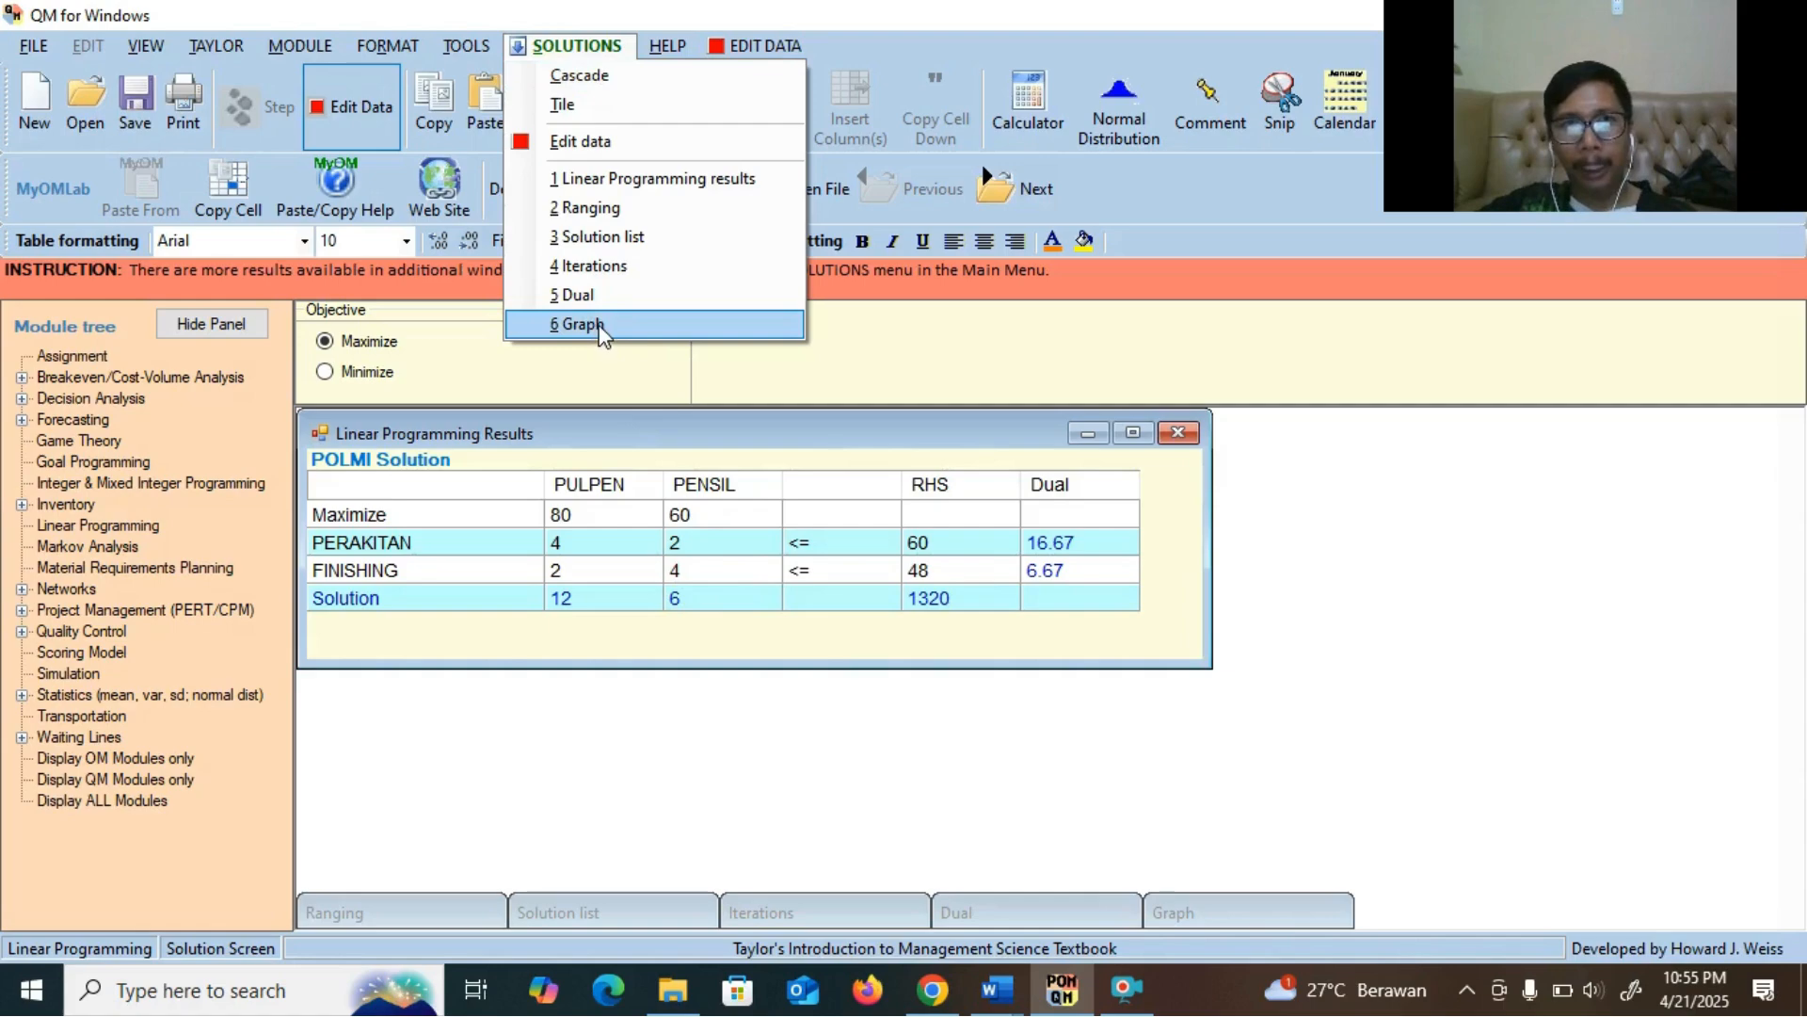
left_click(566, 43)
left_click(567, 43)
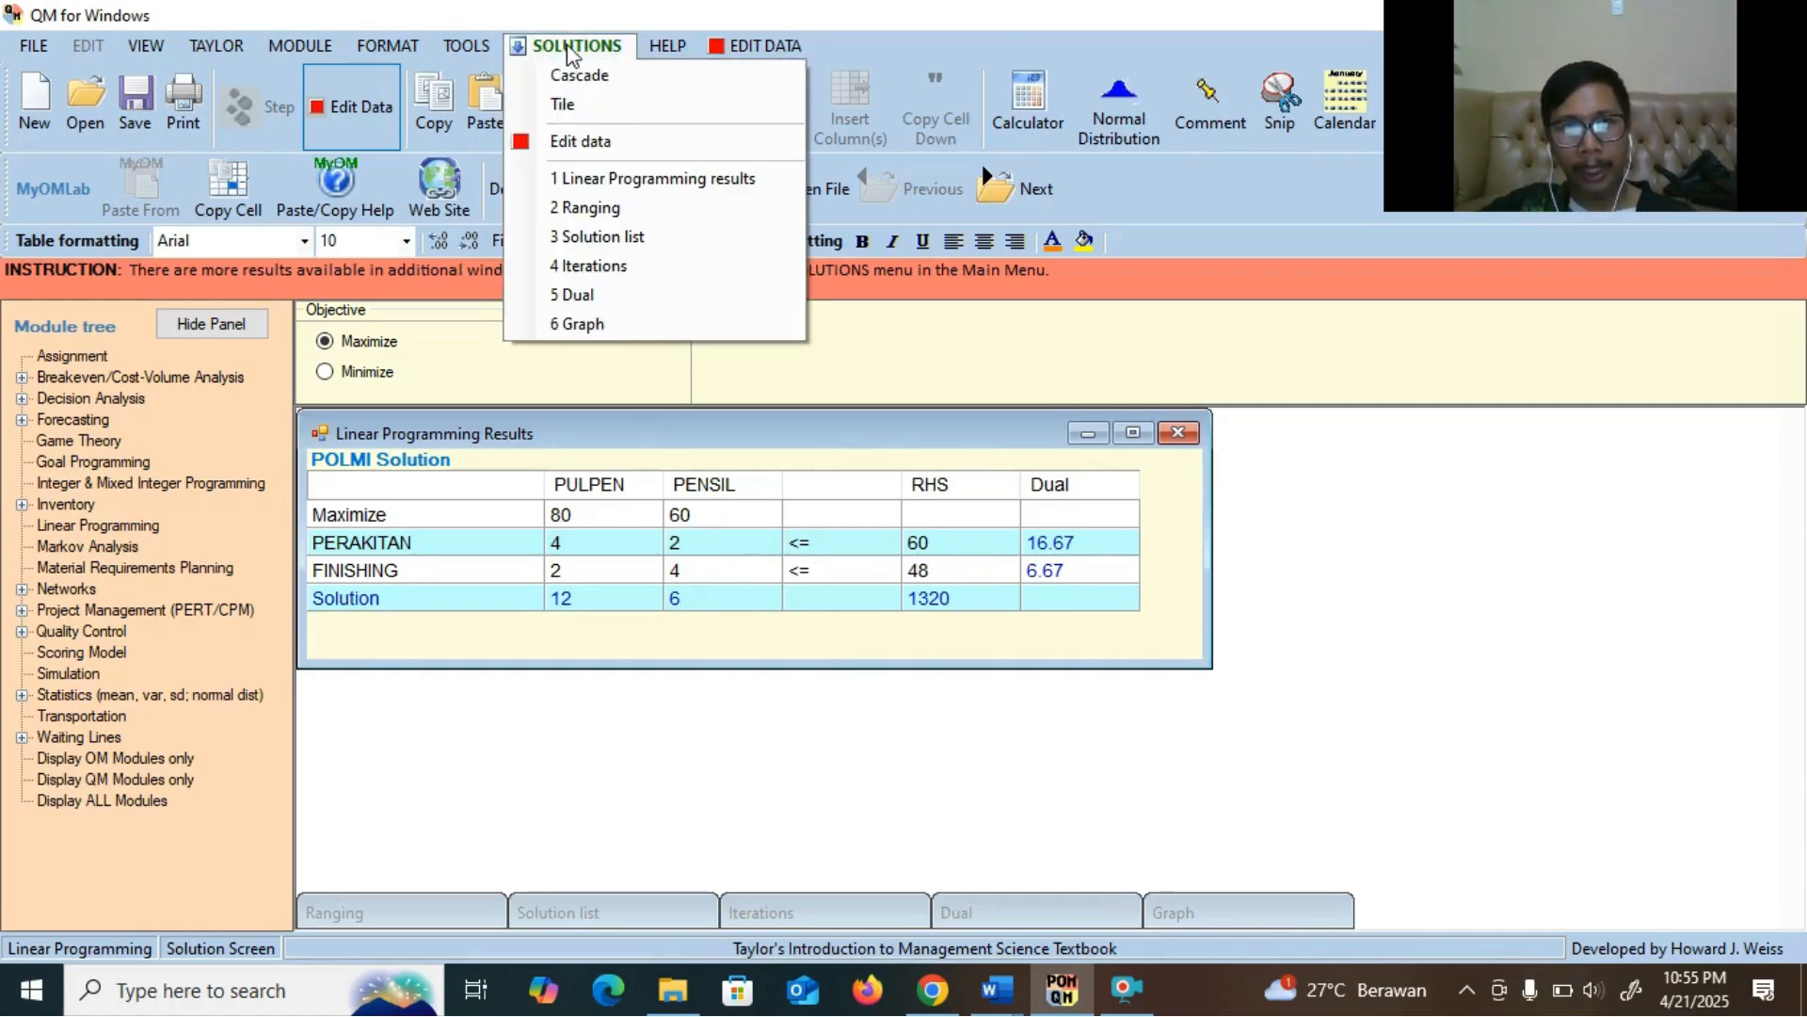
left_click(581, 325)
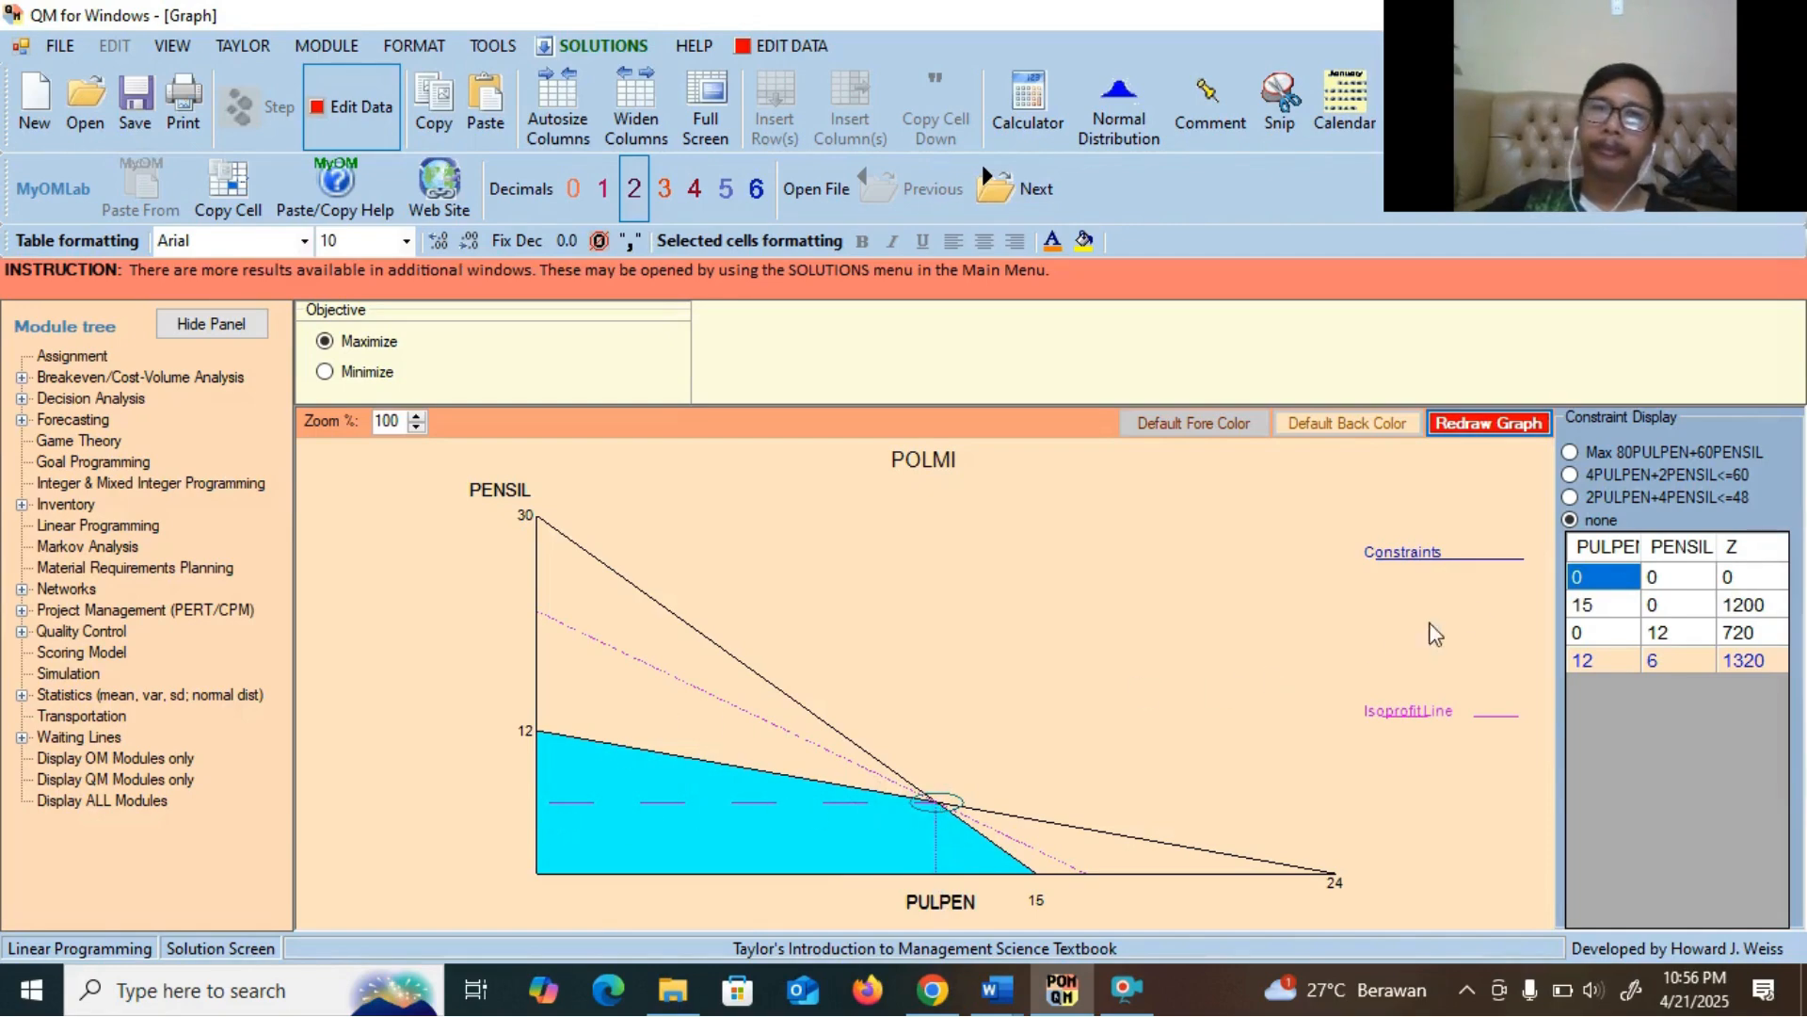
Display the simplex iterations of the POLMI solution and reposition their window so that Iterations 1 to 3 can be read
left_click(586, 40)
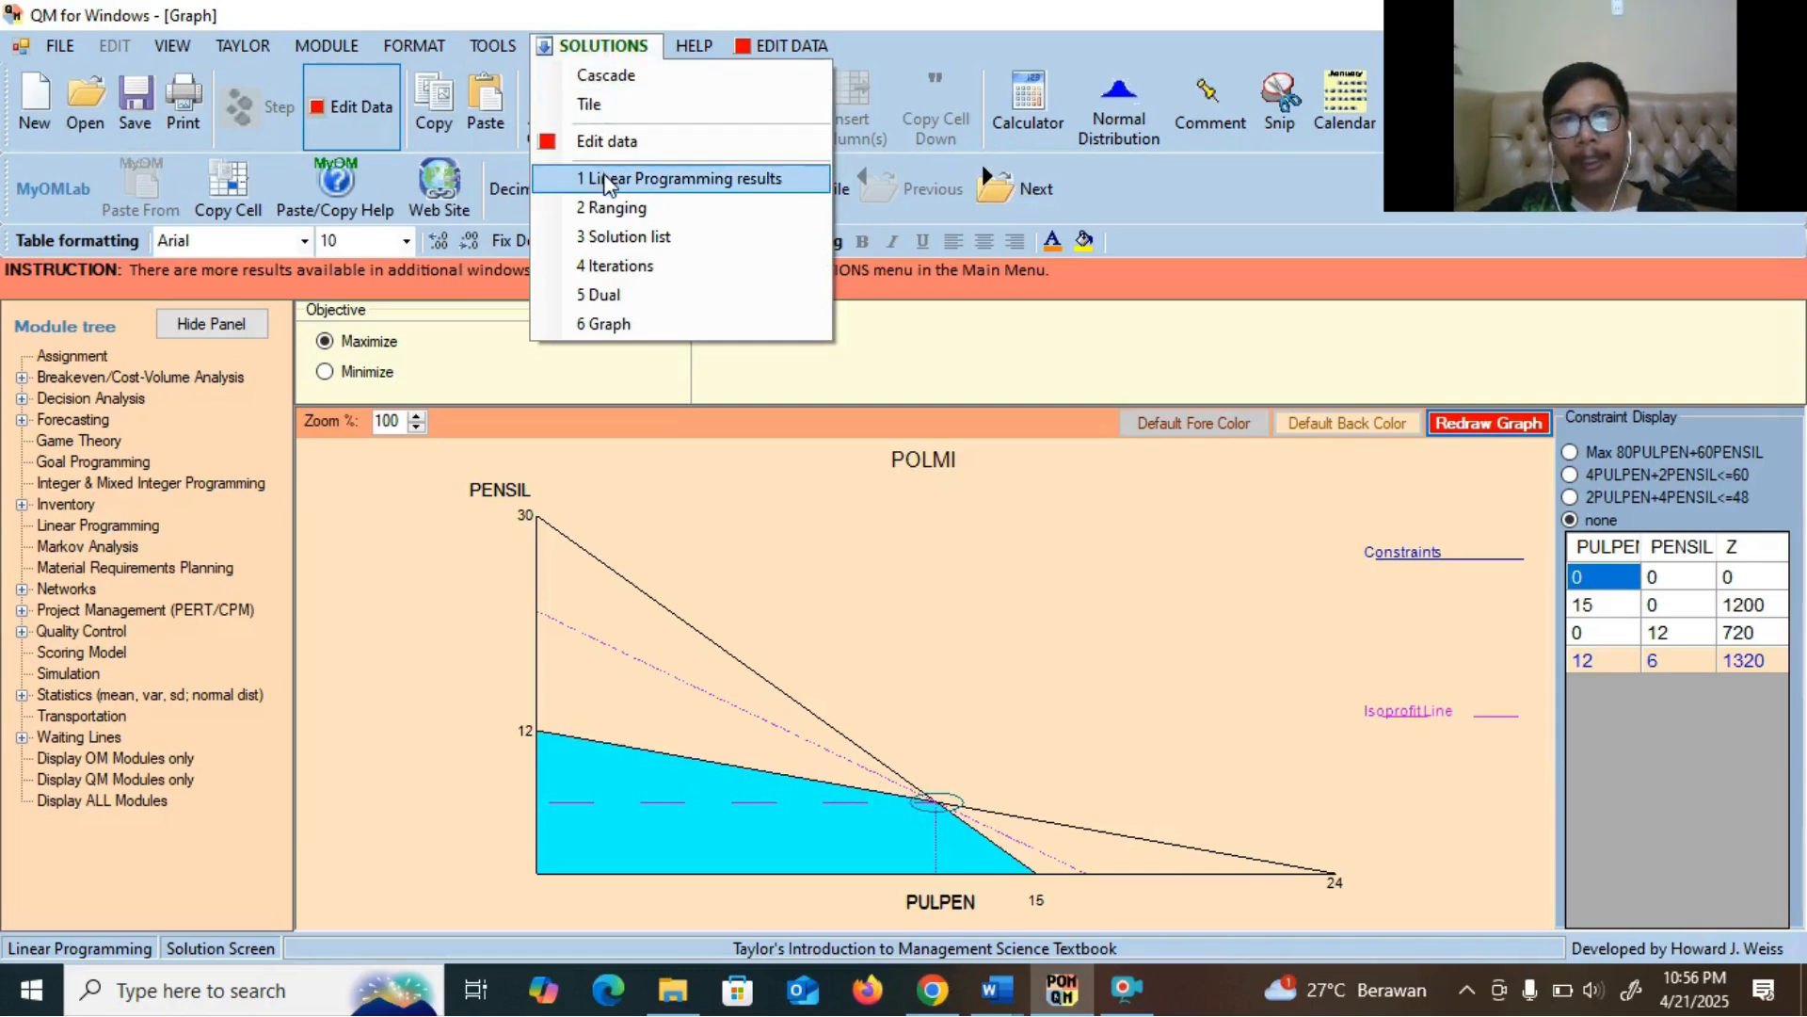
left_click(629, 266)
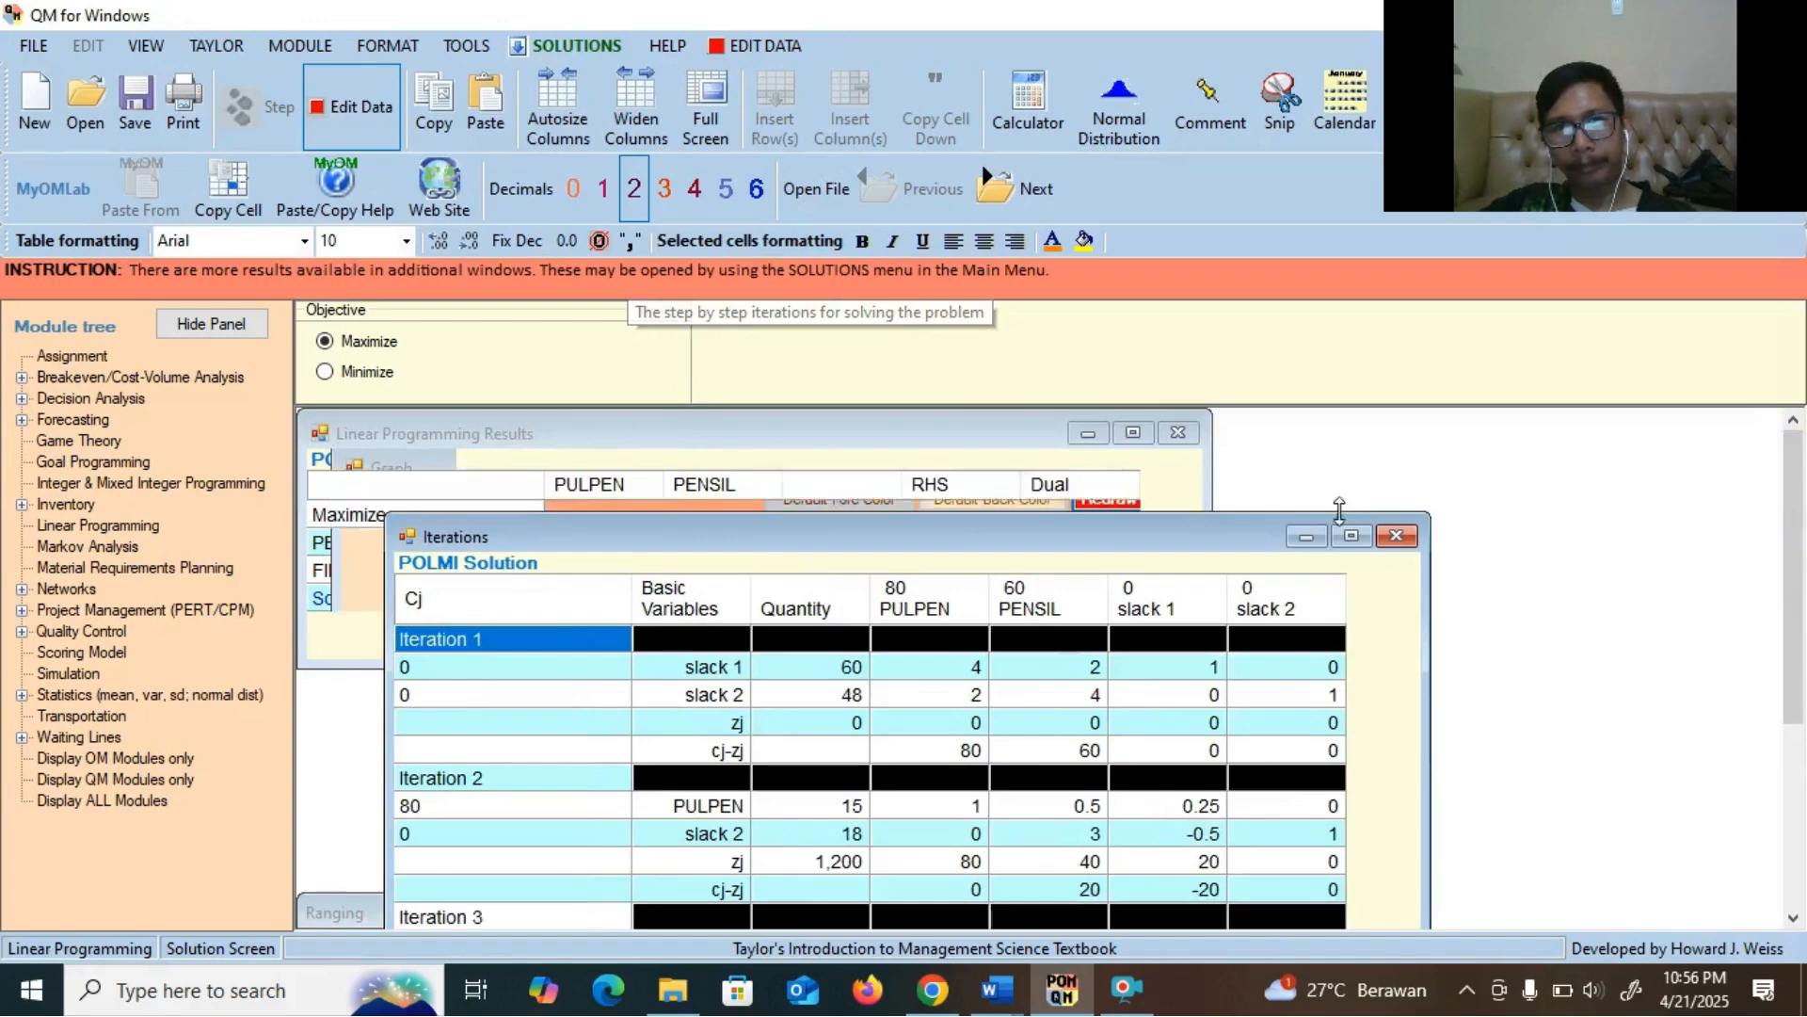
double_click(1206, 529)
left_click_drag(1301, 408, 1501, 408)
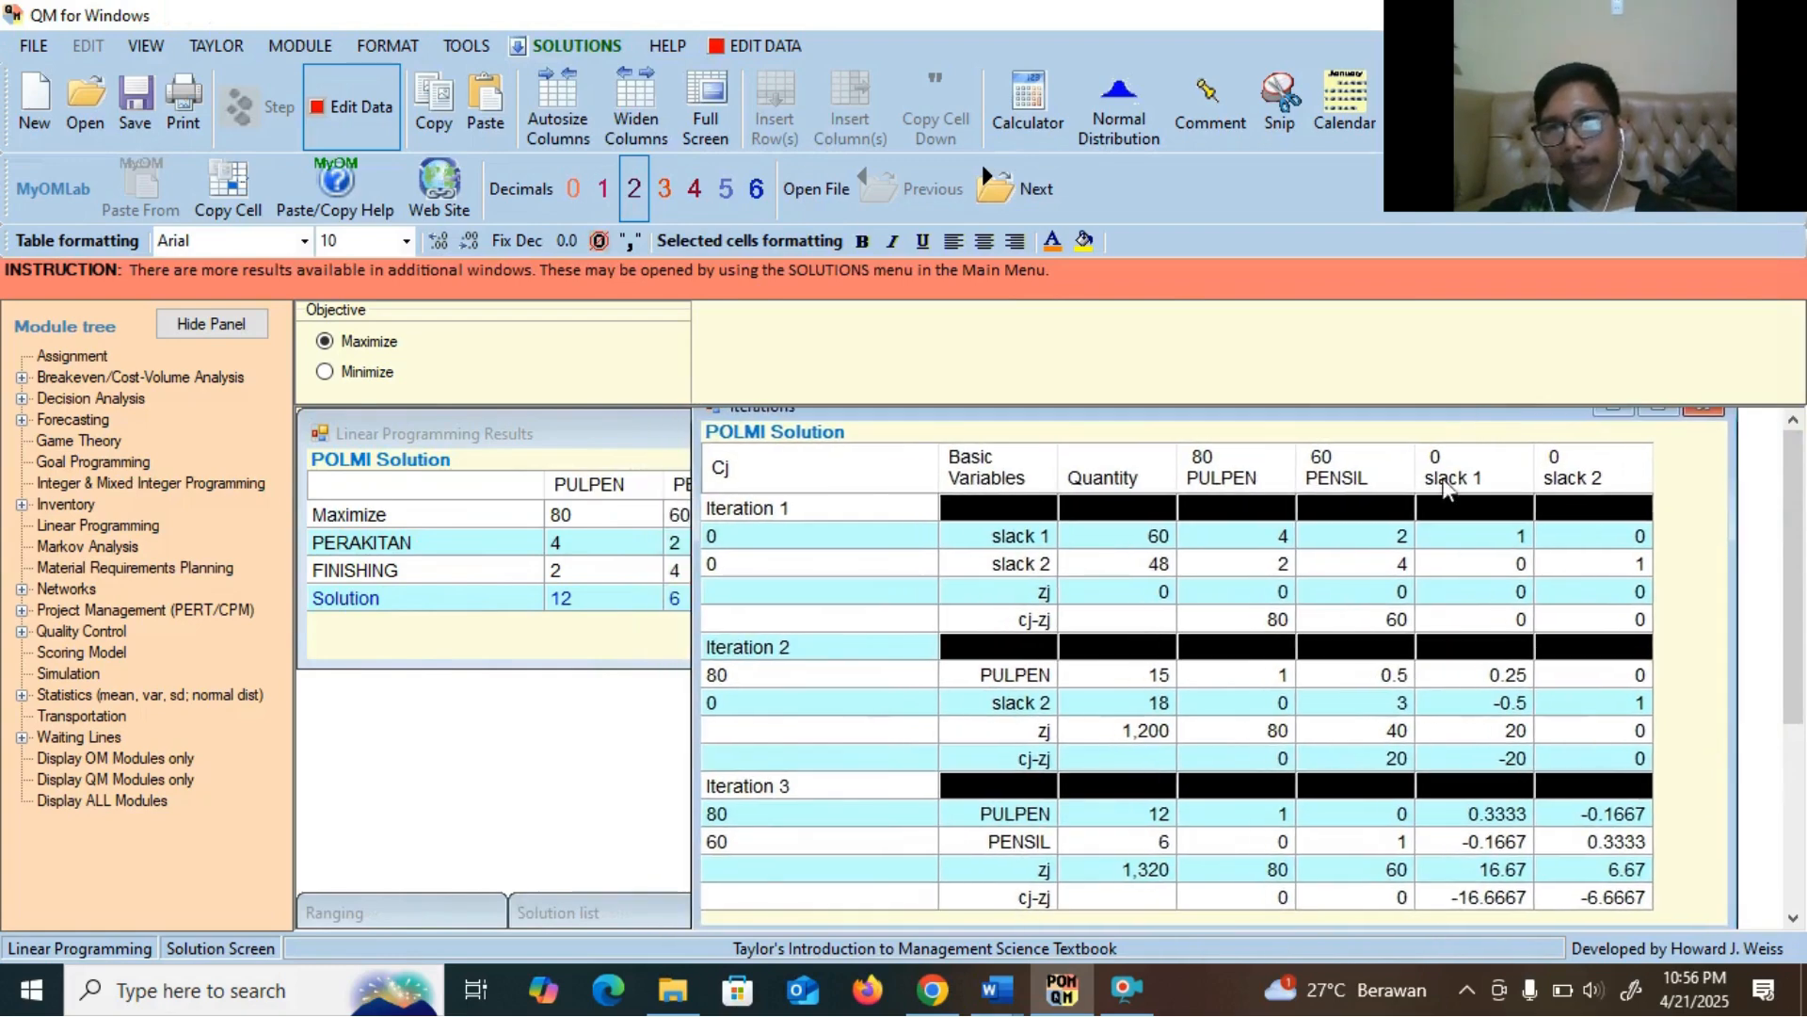
Examine the PENSIL and zj quantities in Iteration 3, and reposition the Iterations window so its title bar and table are both in view
left_click(1165, 850)
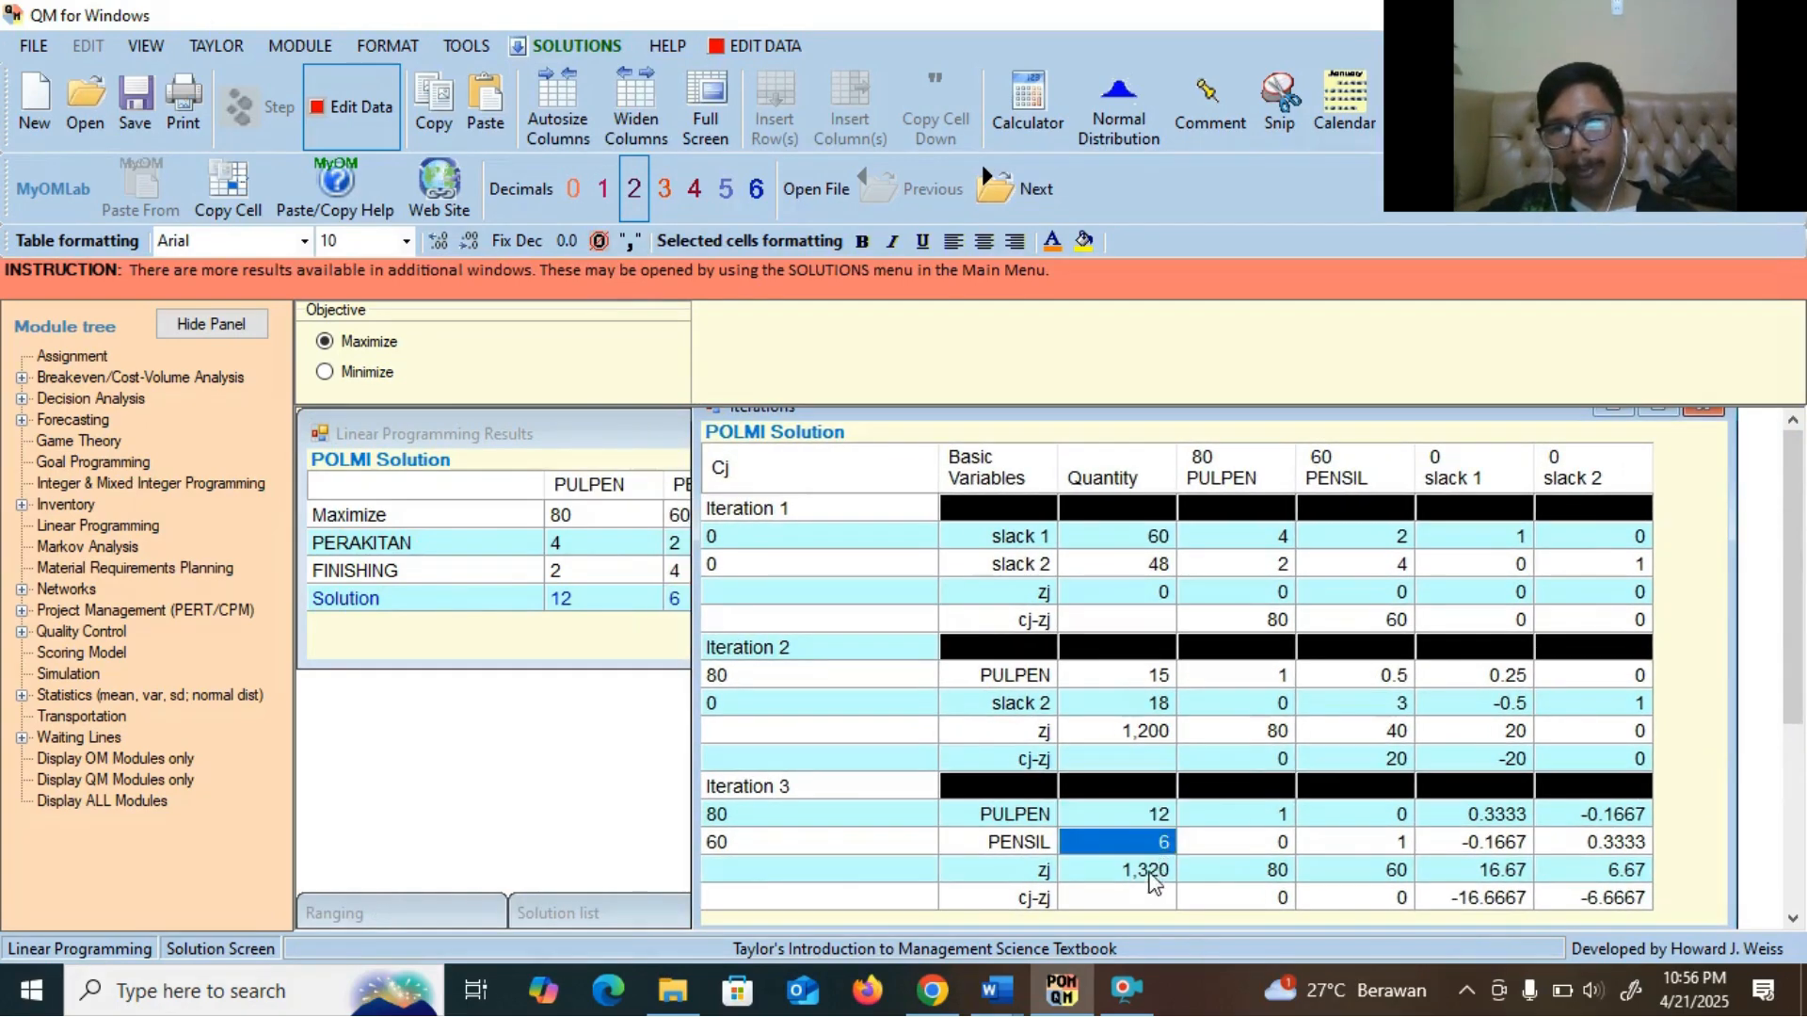
left_click(1138, 875)
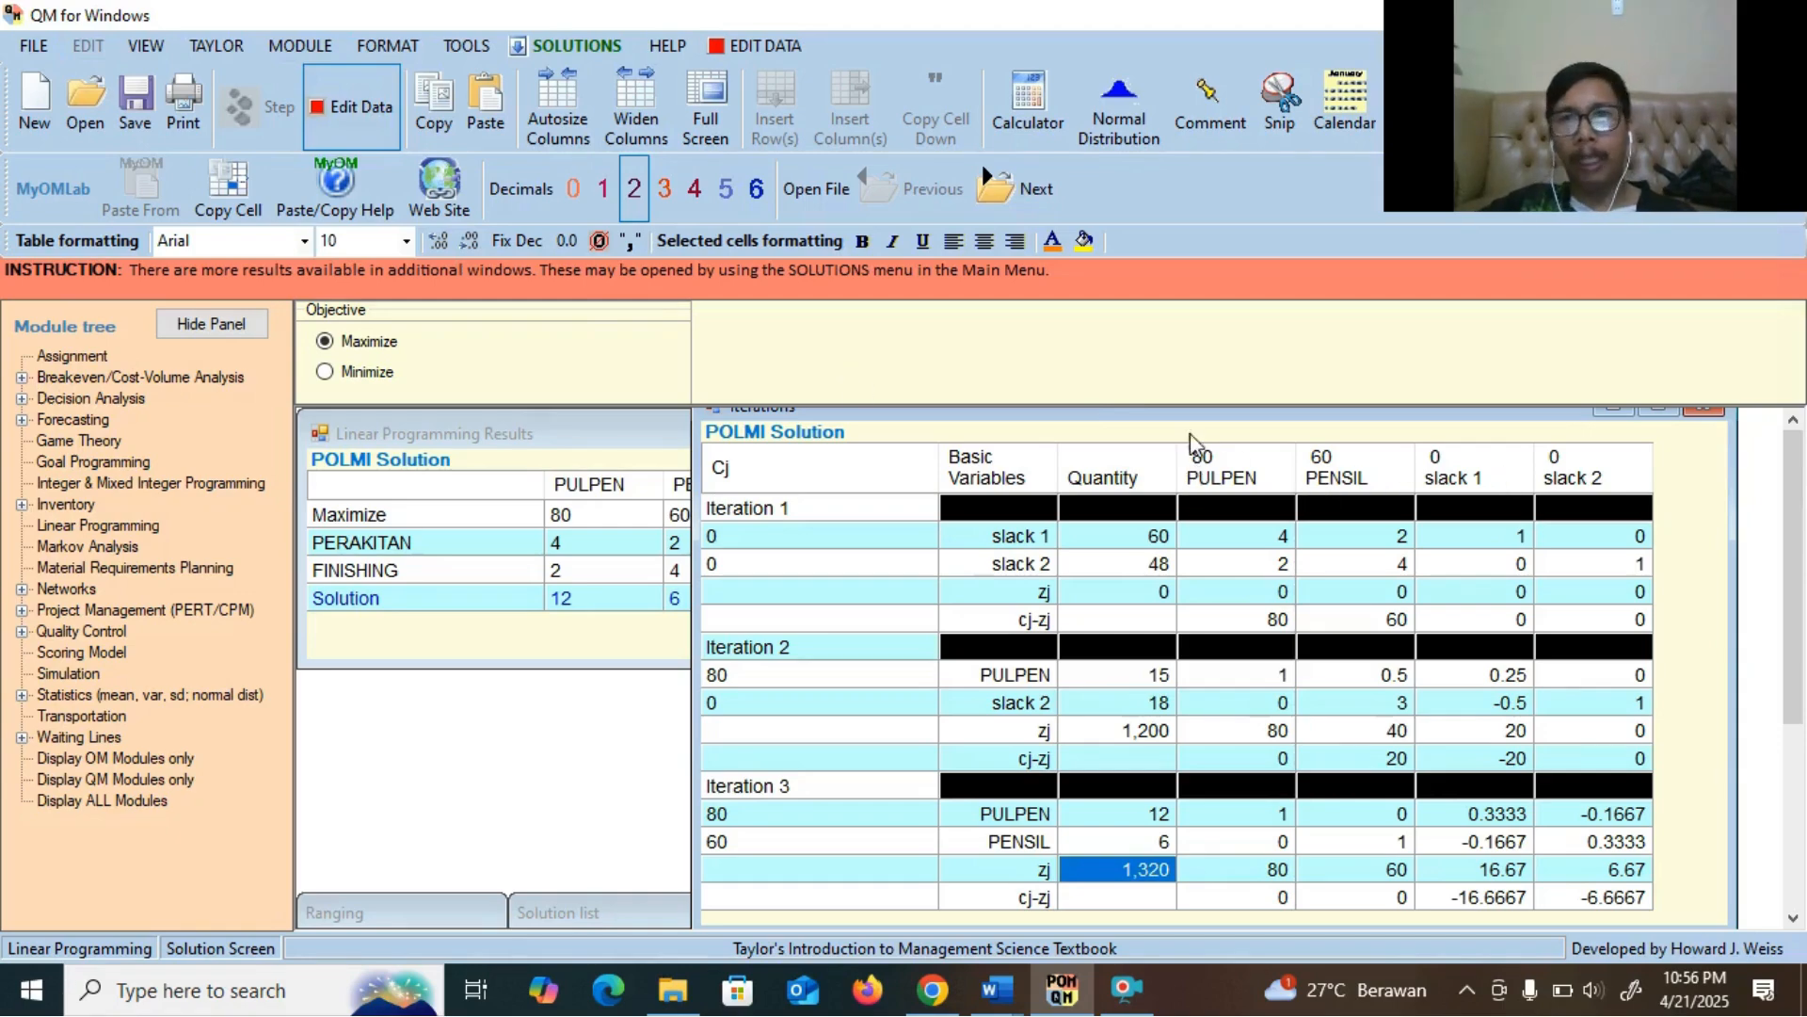
left_click_drag(1184, 409, 1104, 441)
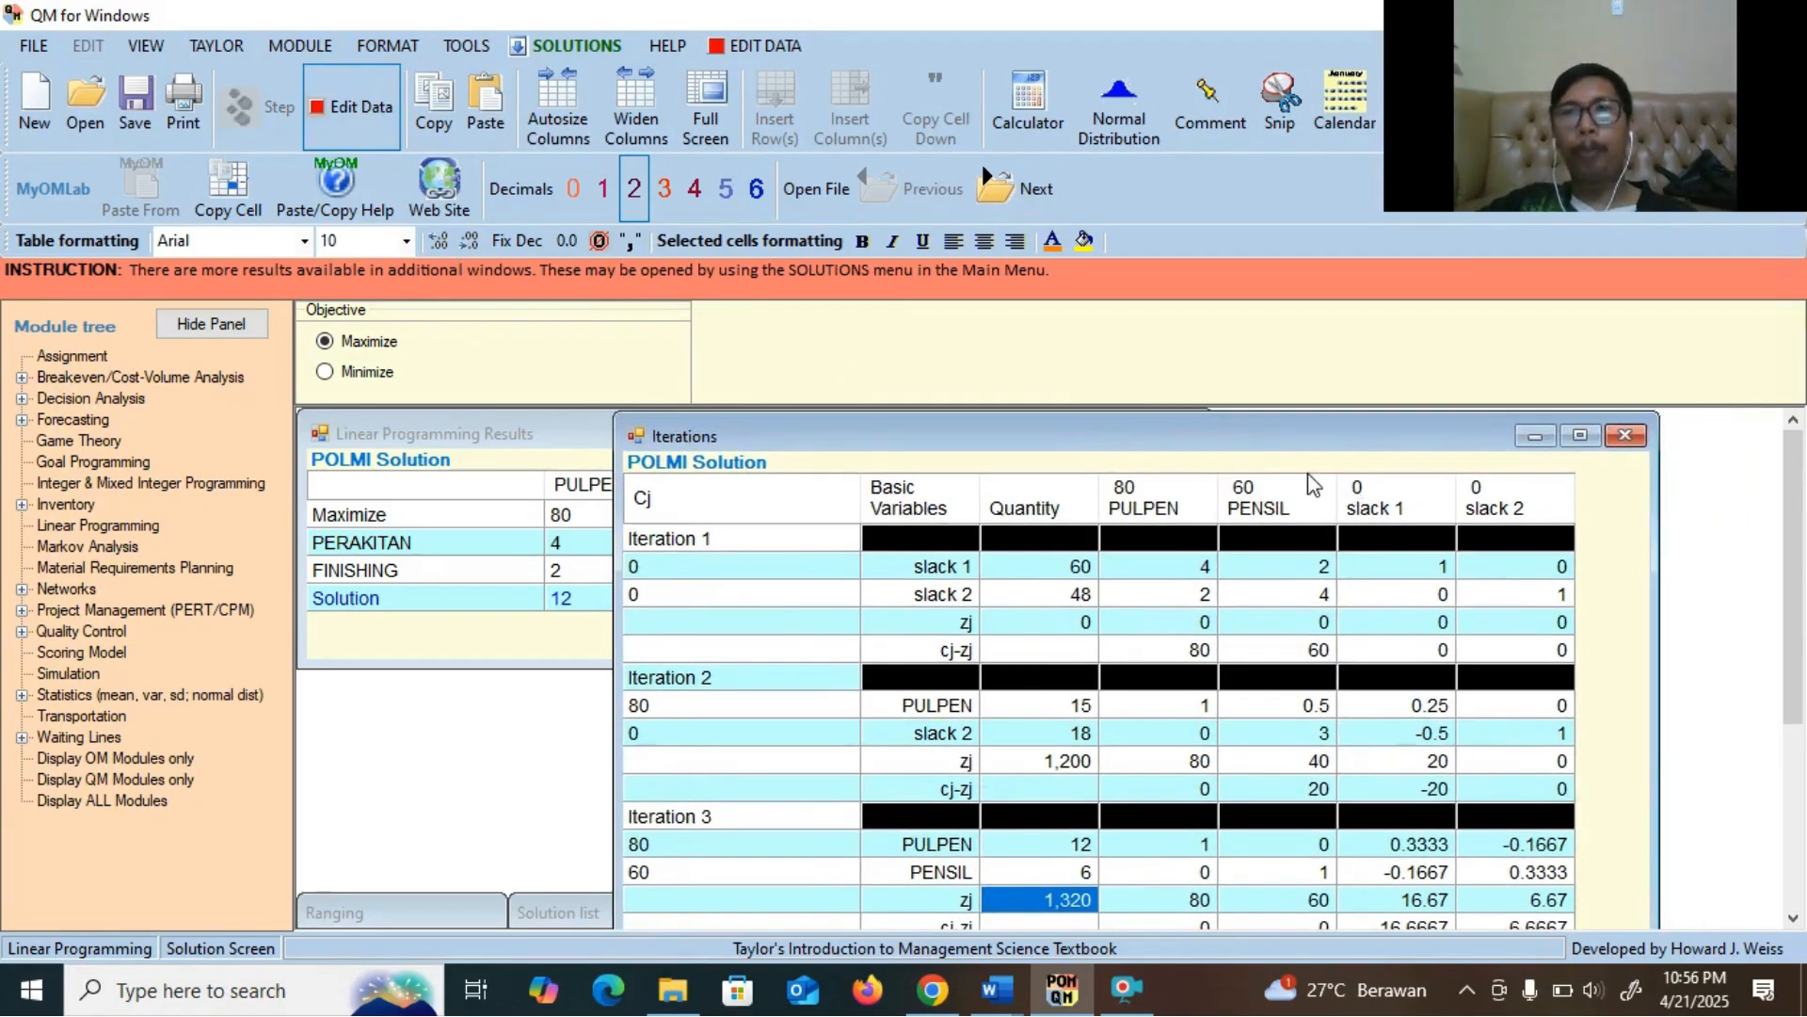
left_click_drag(1180, 440, 1229, 409)
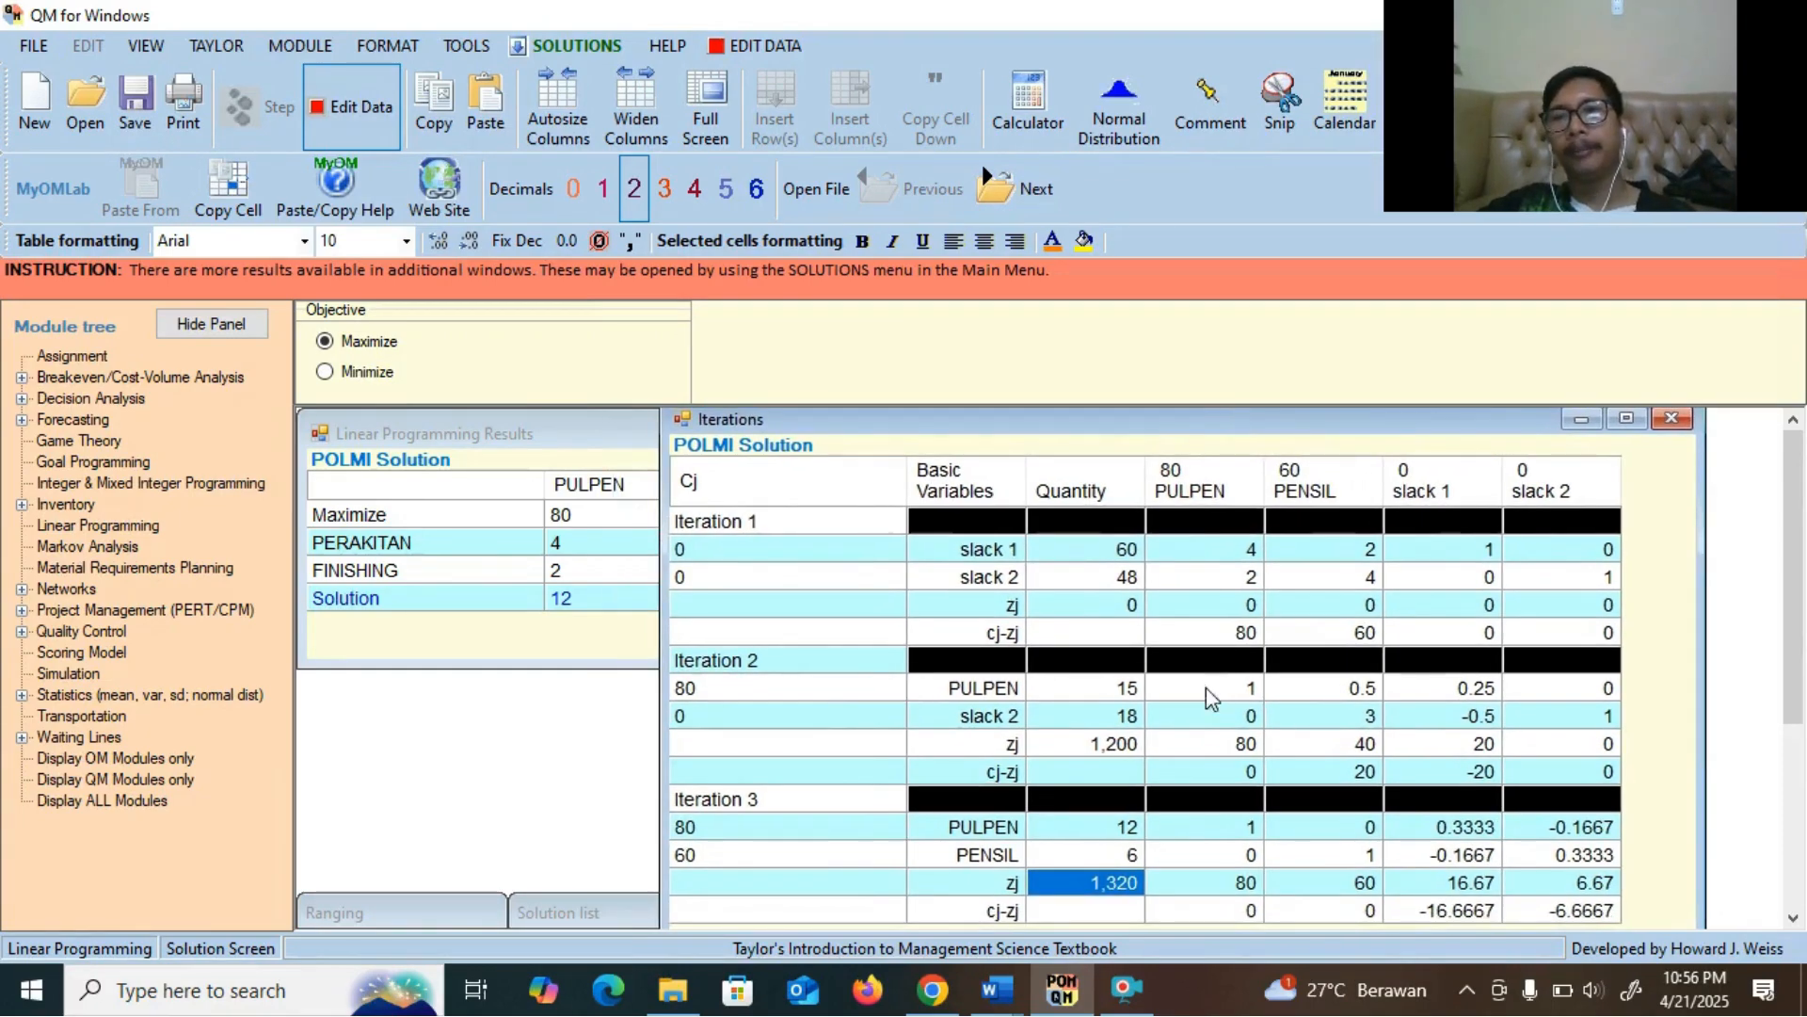
mouse_move(1141, 986)
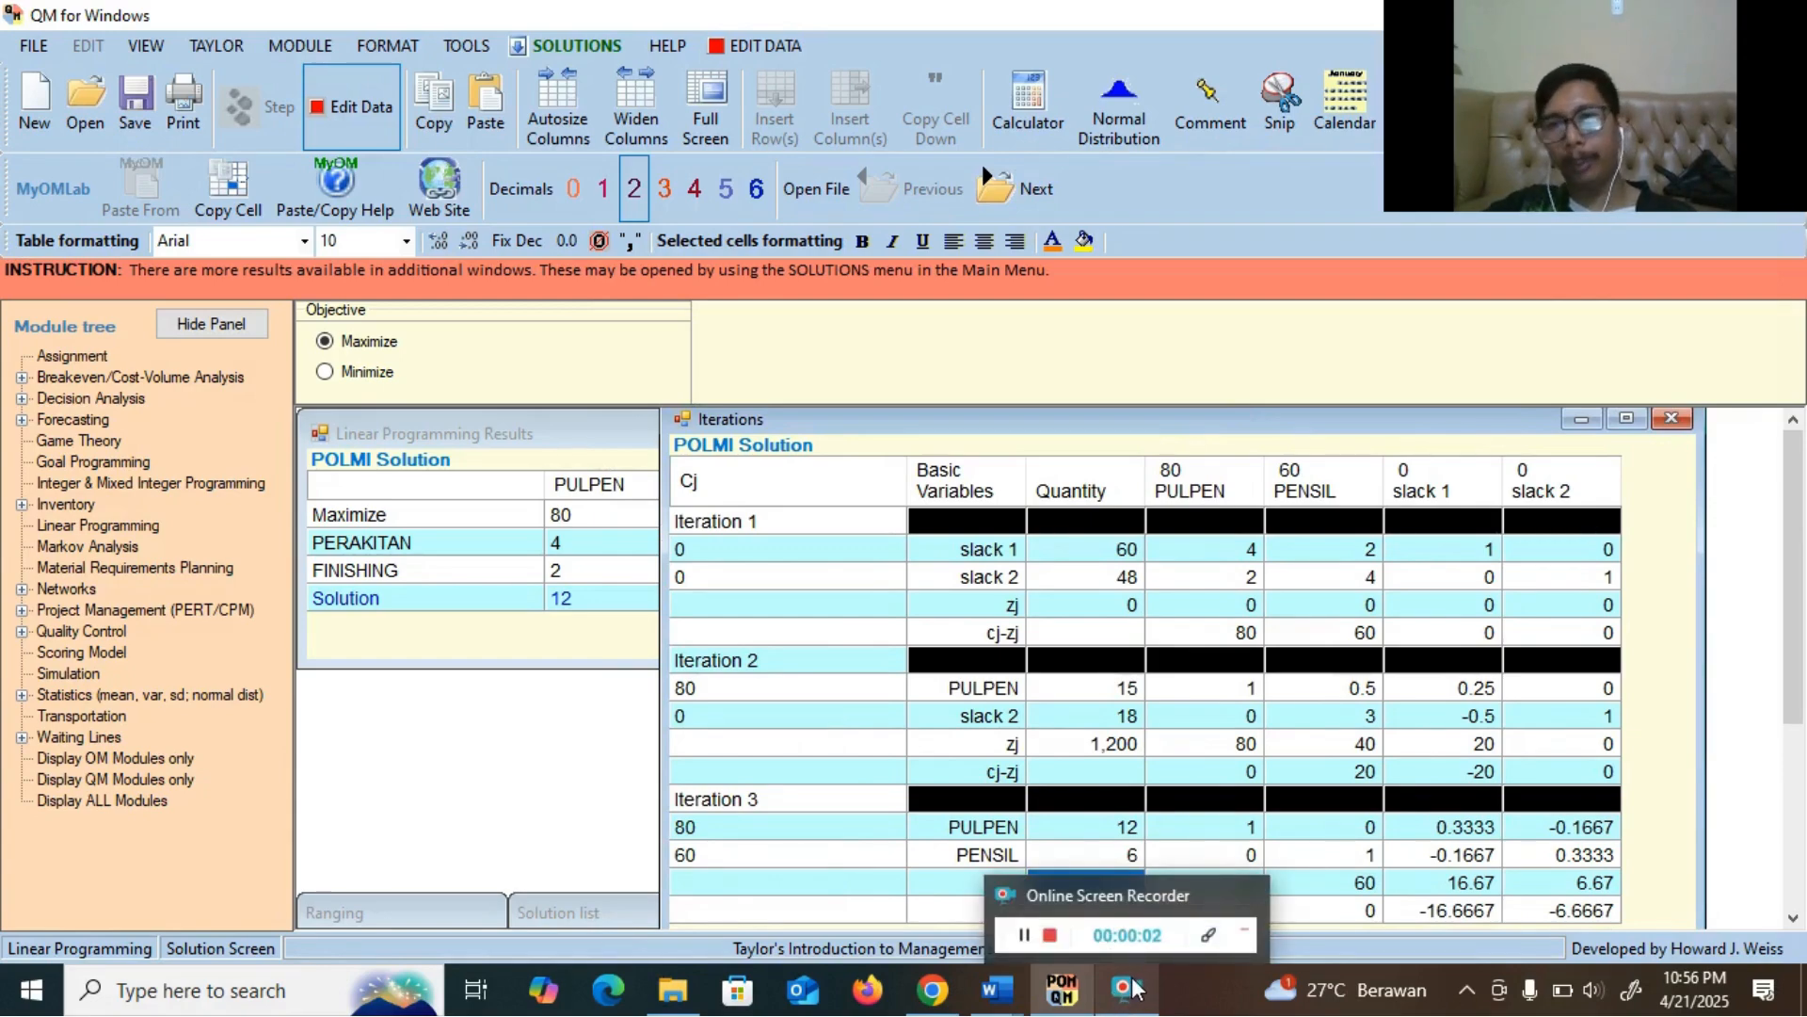
left_click(1139, 998)
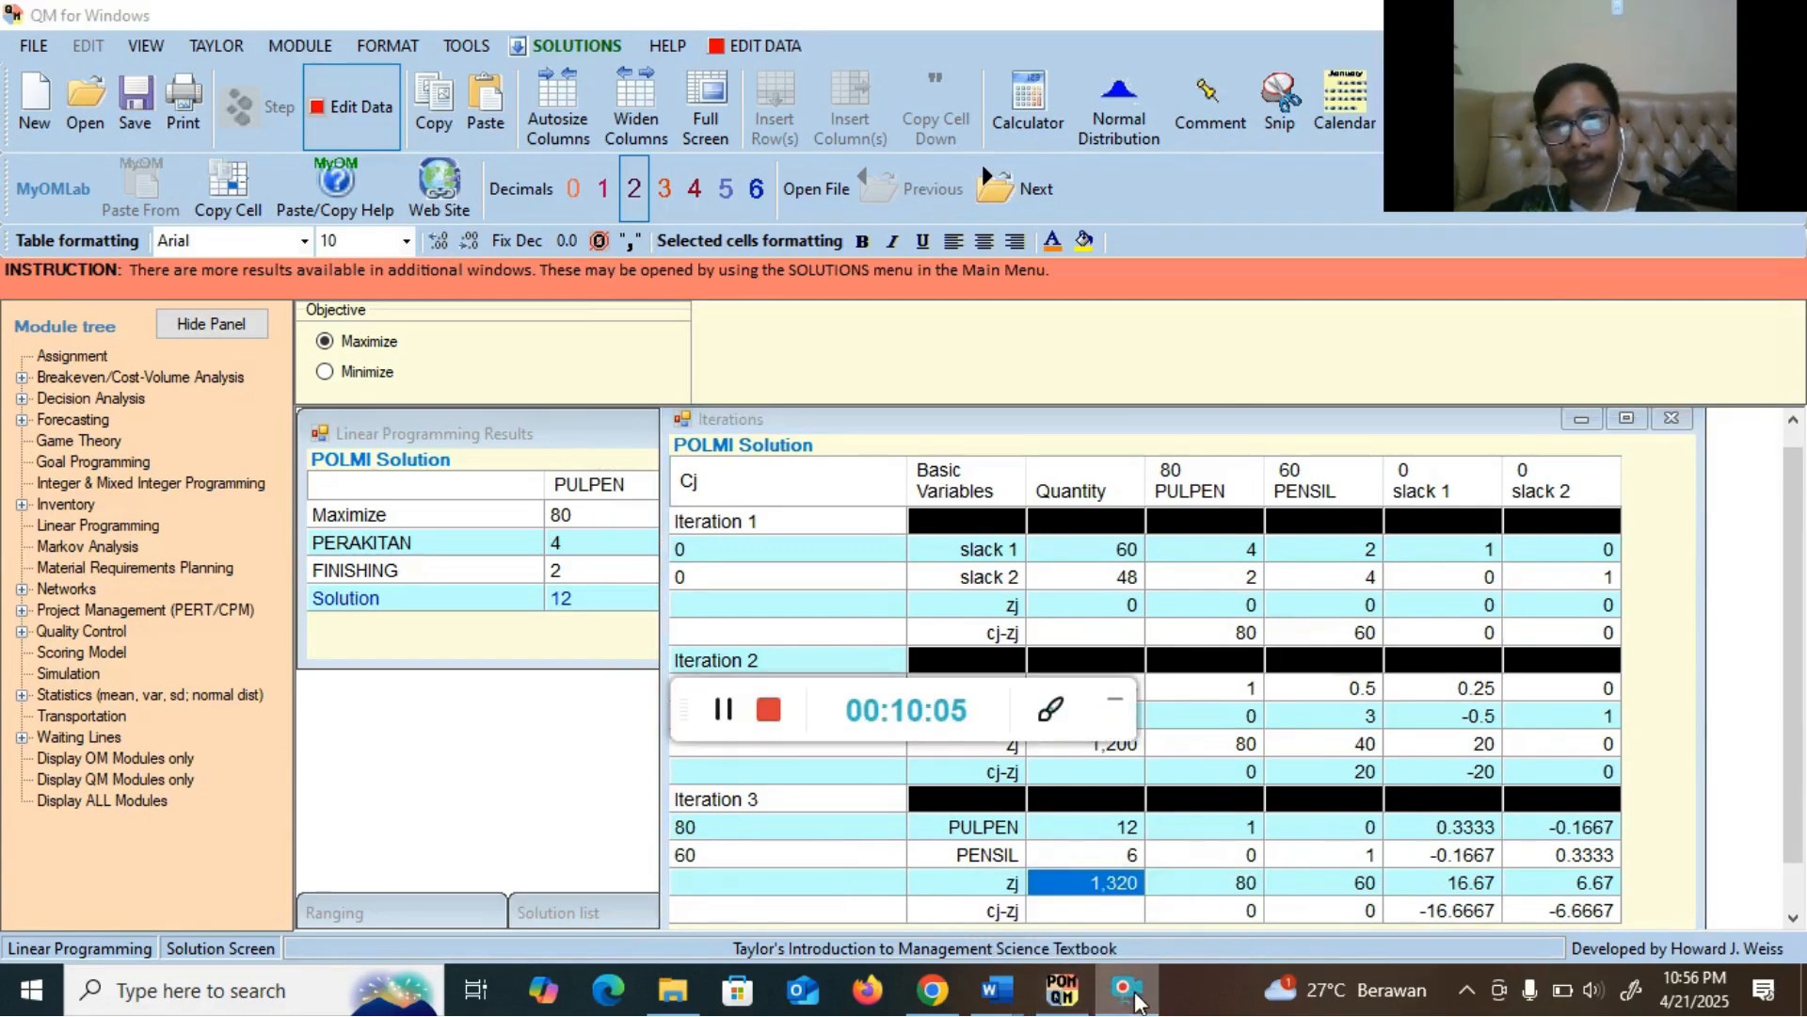